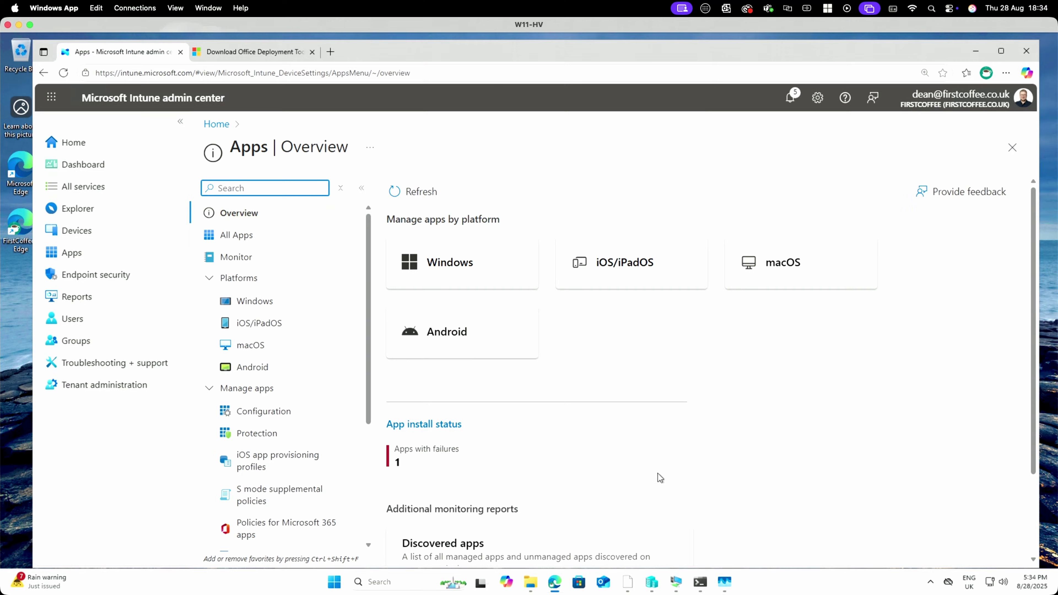
Step: Create a new Windows app of type Microsoft 365 Apps for Windows 10 and later
left_click(287, 305)
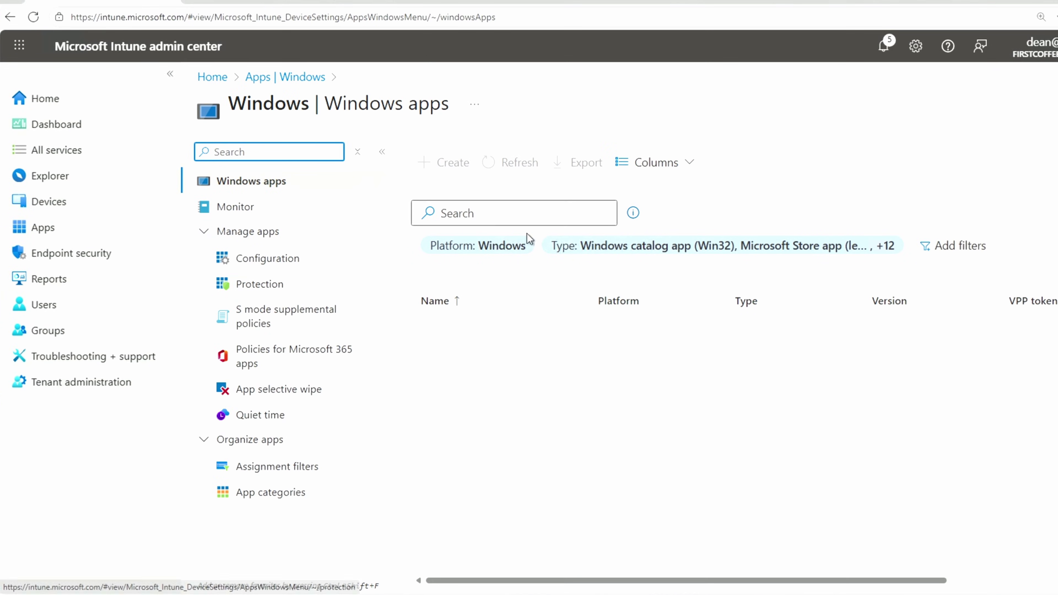
left_click(453, 166)
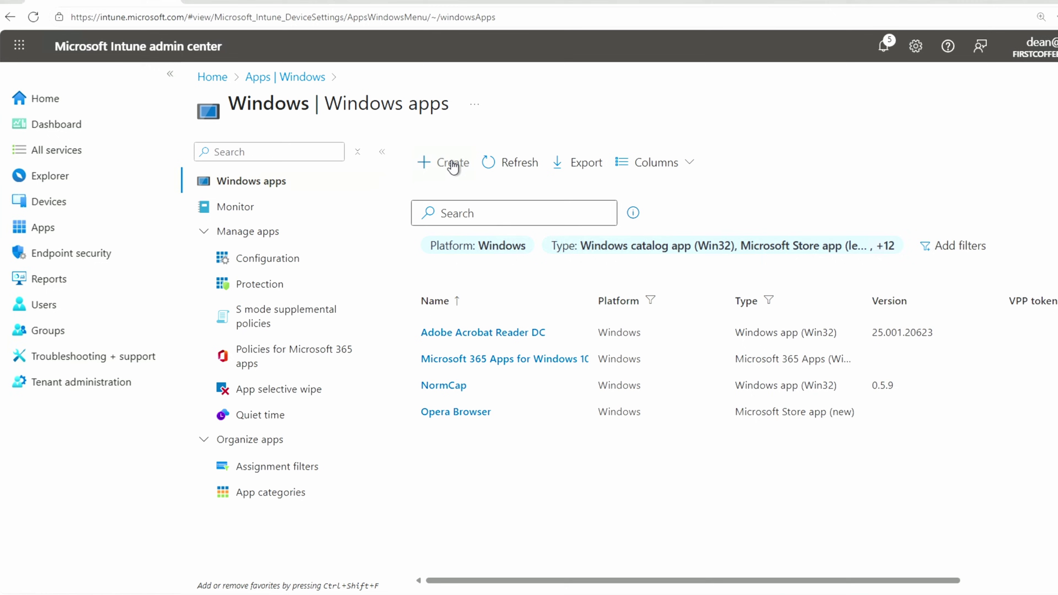
left_click(885, 162)
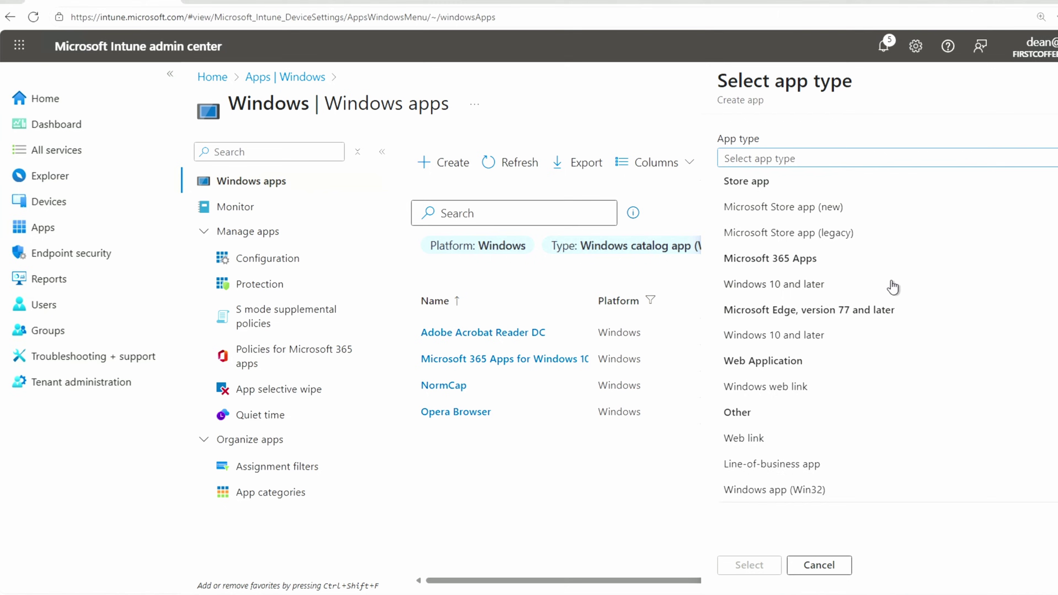
left_click(890, 285)
Step: Confirm the app type and keep the default suite information and logo
left_click(749, 564)
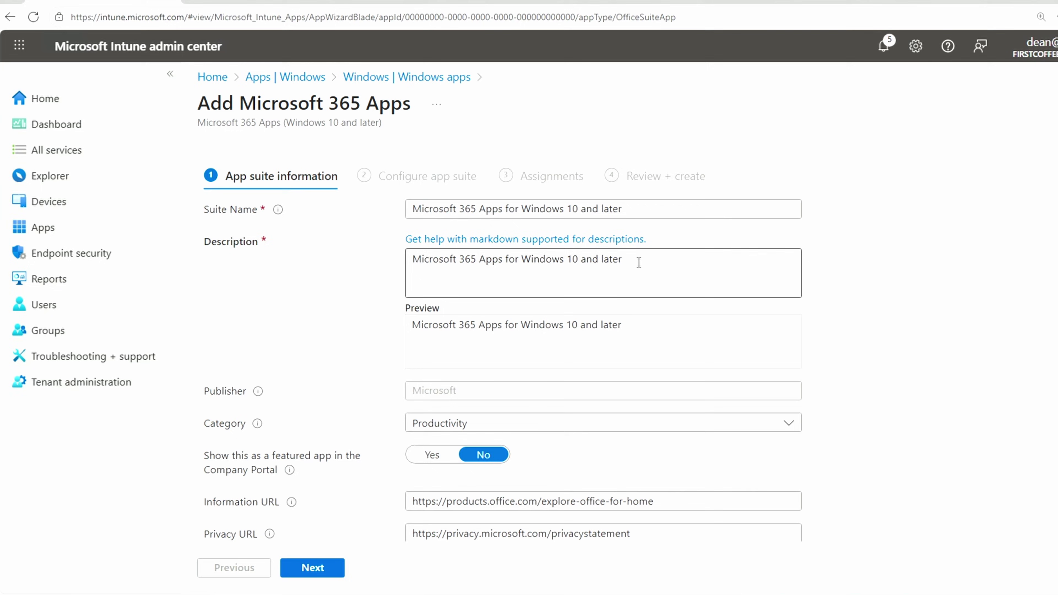
scroll(378, 402, "down", 3)
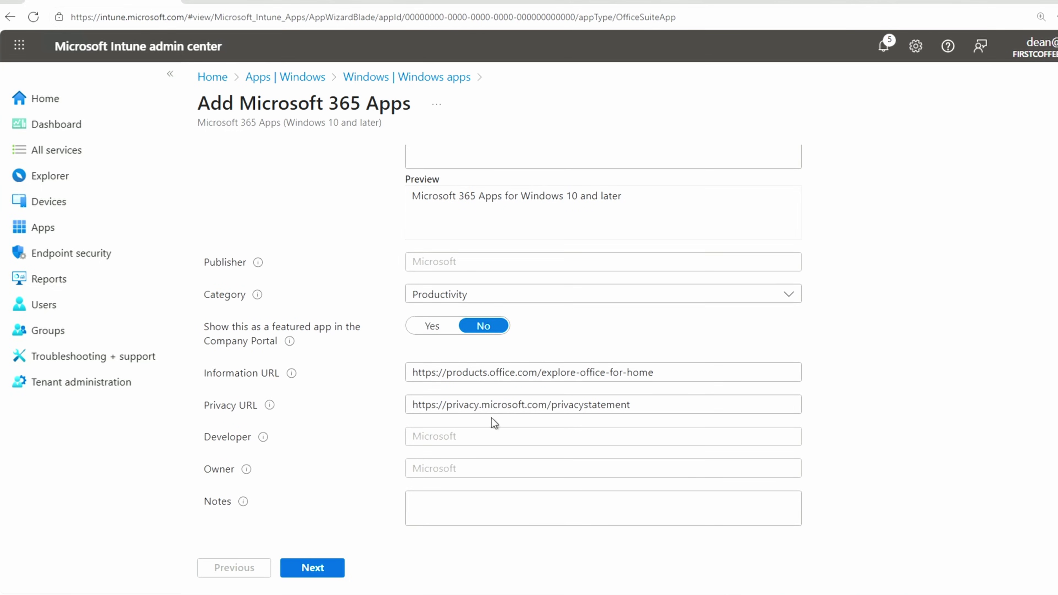
scroll(530, 481, "down", 2)
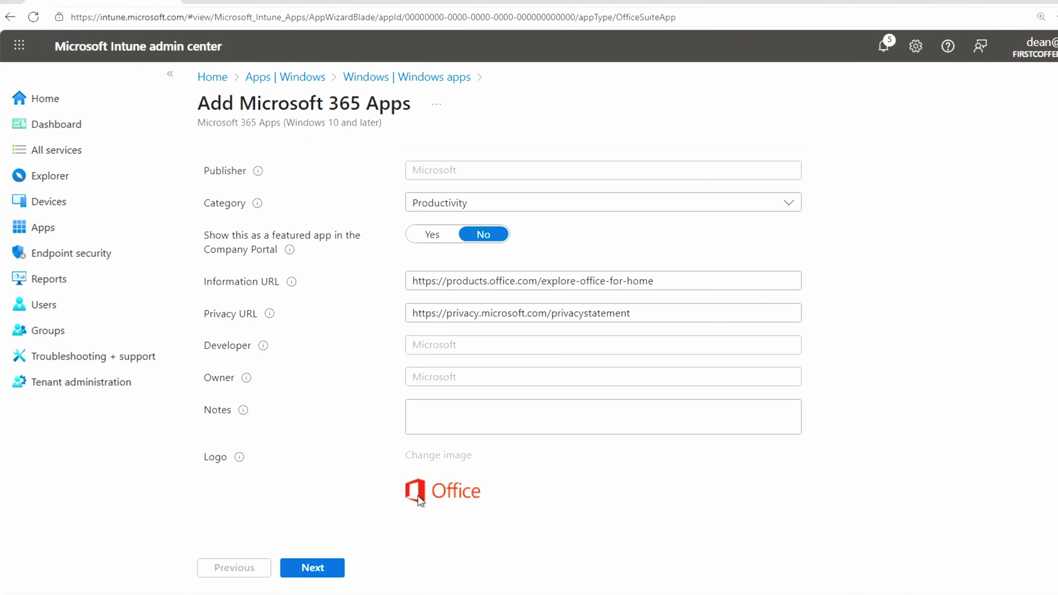
left_click(325, 574)
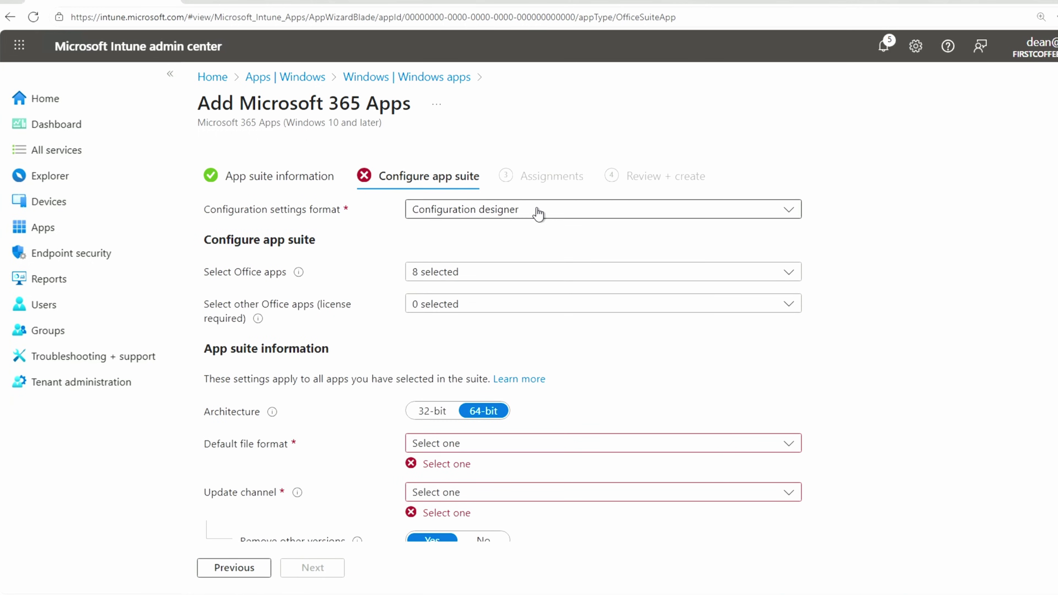
Step: Keep the Configuration designer format and leave Access out of the Office apps
left_click(541, 213)
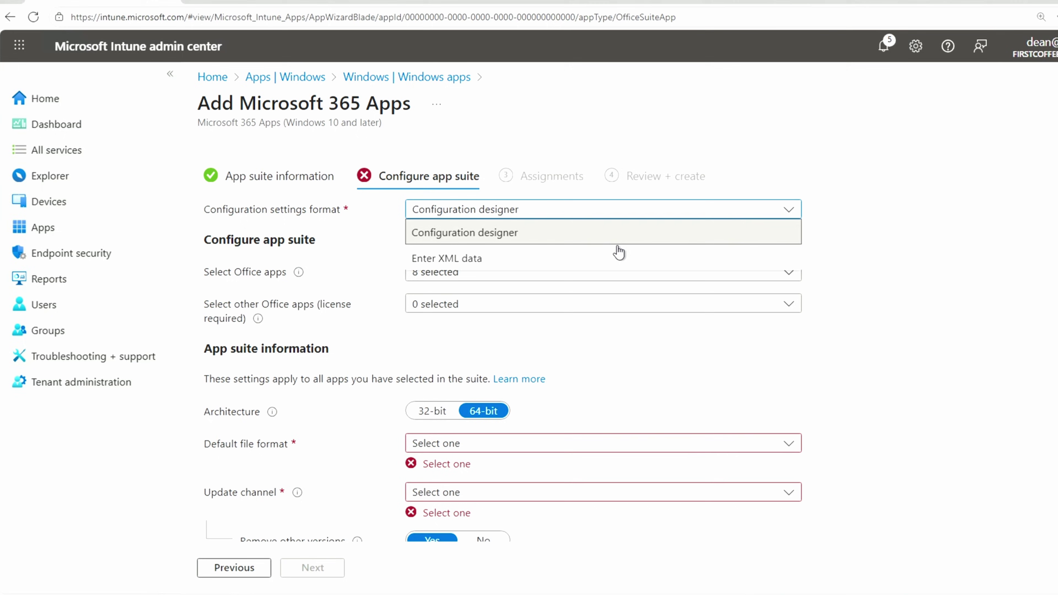
left_click(531, 239)
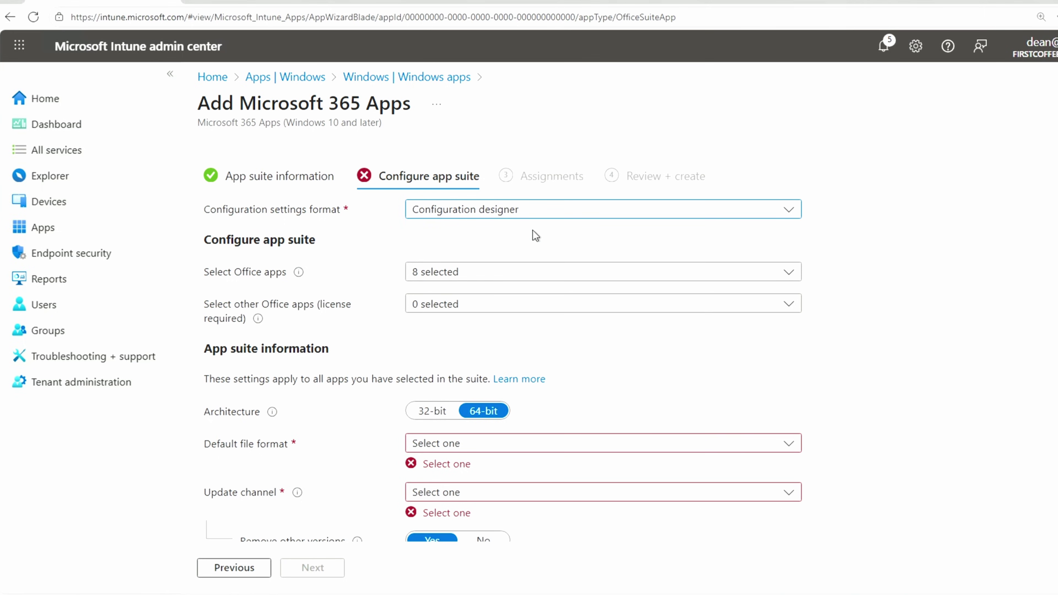
left_click(529, 272)
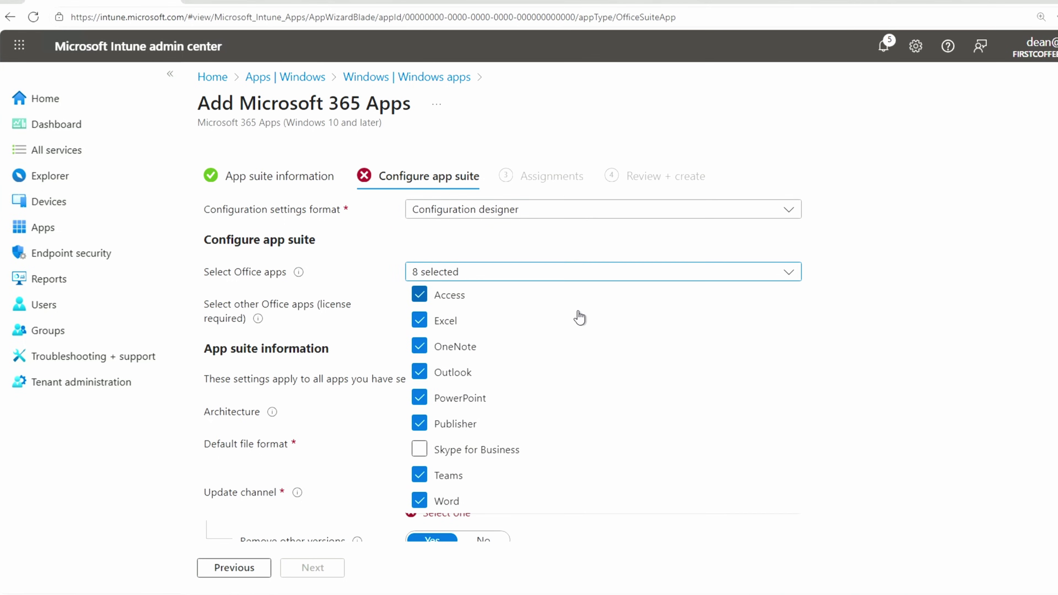
left_click(471, 296)
scroll(492, 362, "down", 3)
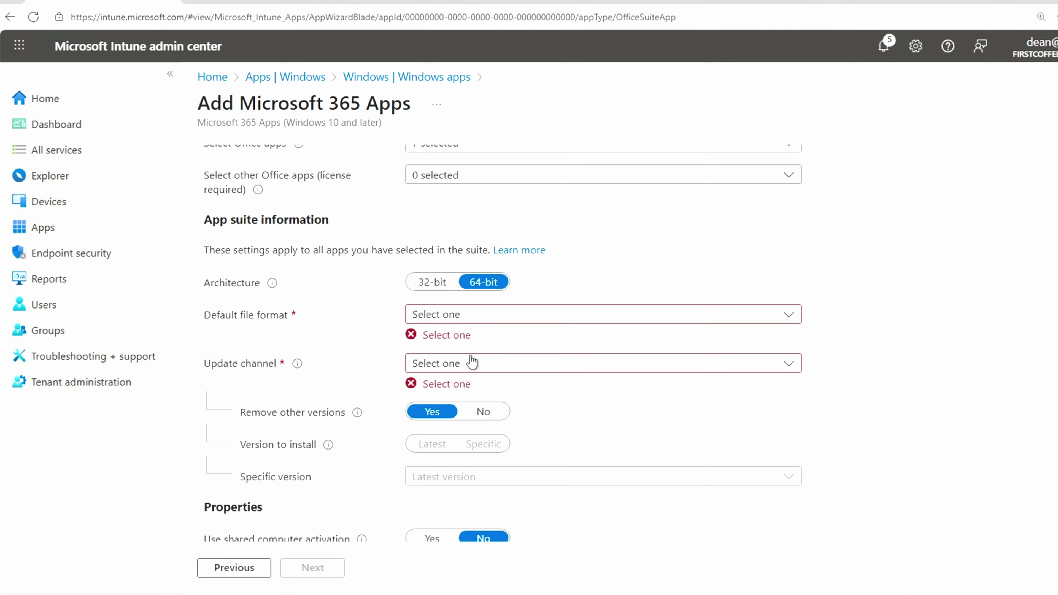
scroll(475, 317, "up", 2)
left_click(474, 210)
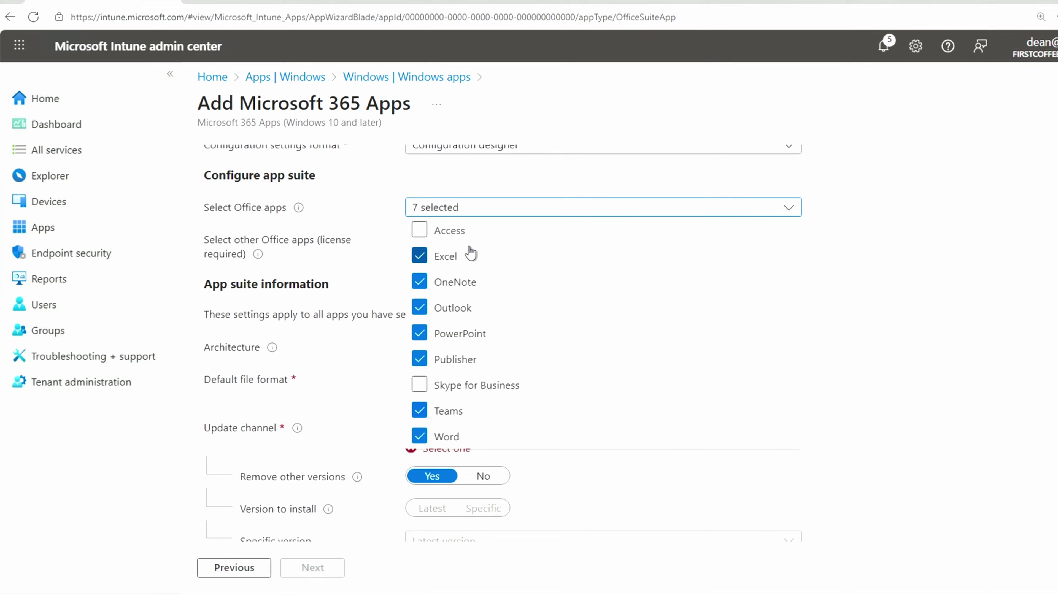
left_click(854, 249)
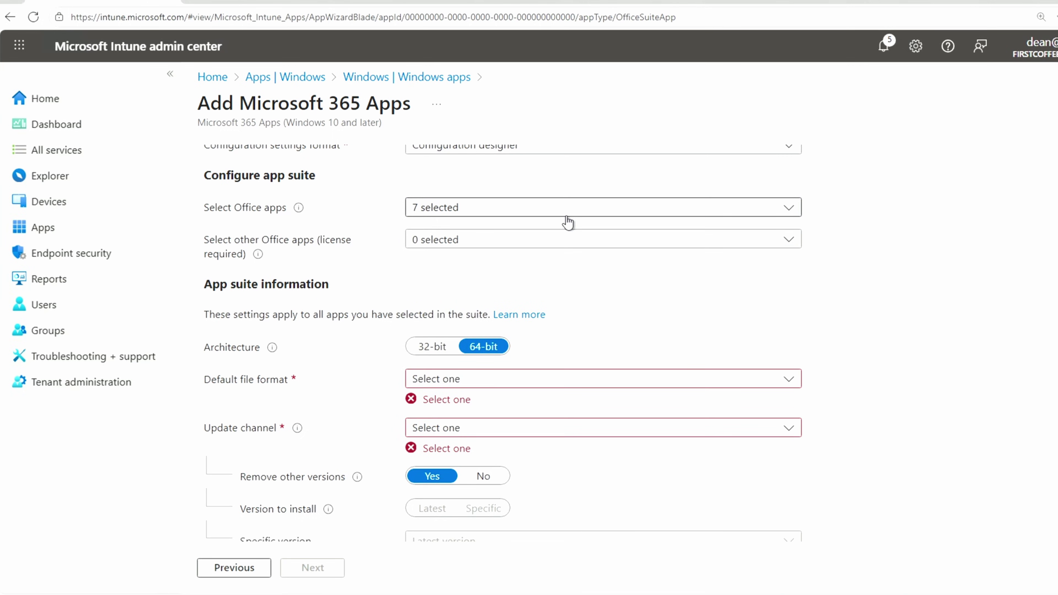
Step: Add no extra licensed apps; use Office Open XML format and the Monthly Enterprise Channel
left_click(472, 239)
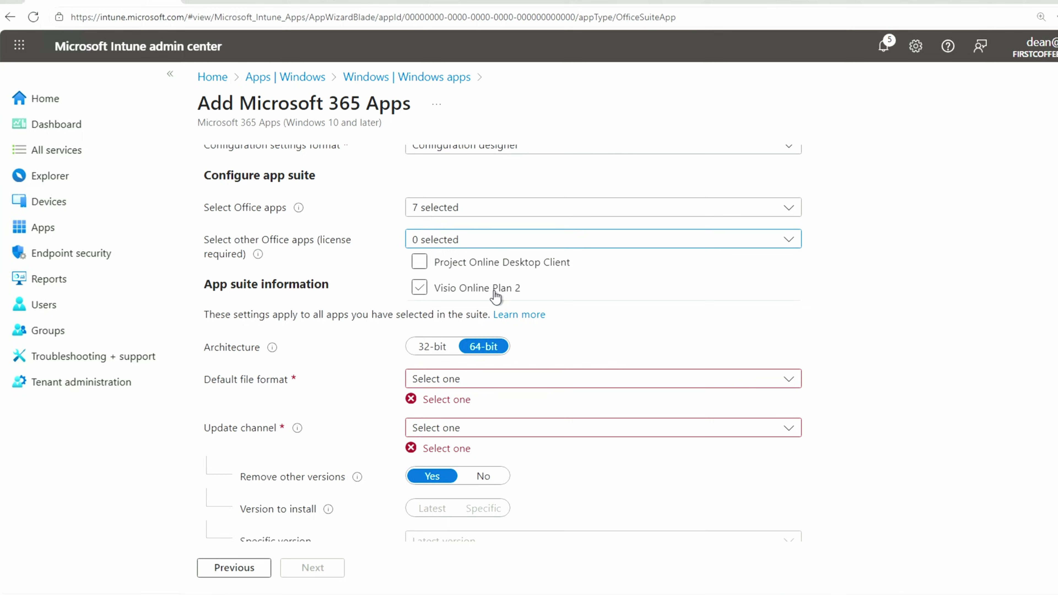
left_click(868, 291)
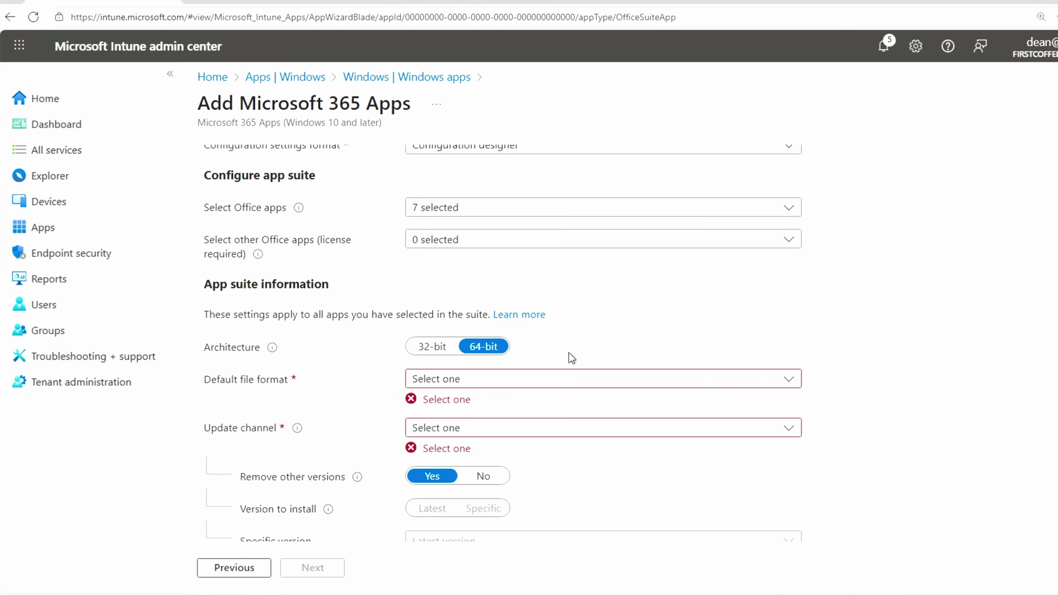
left_click(514, 380)
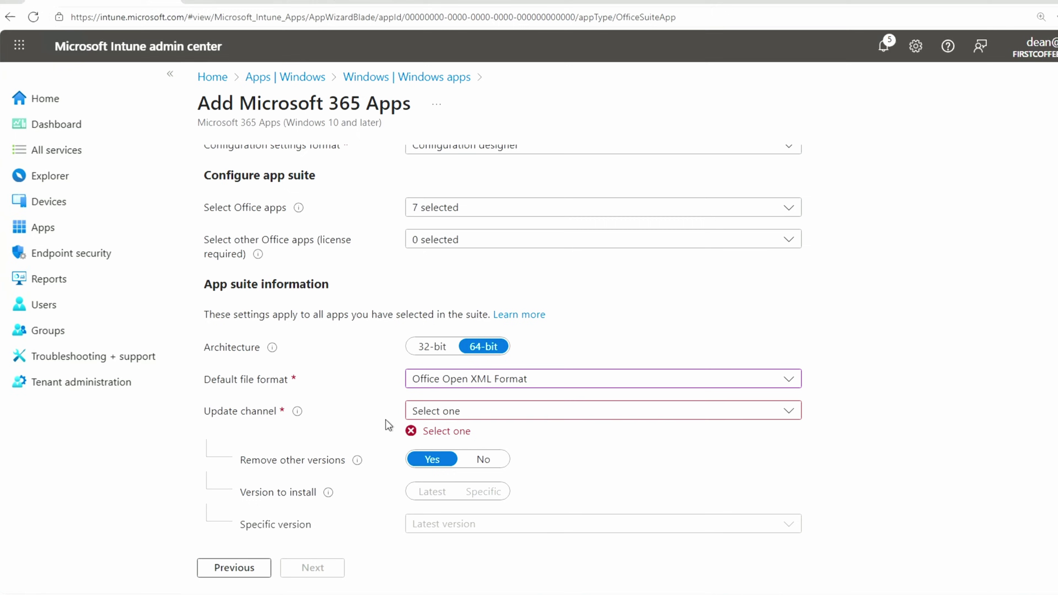
left_click(503, 415)
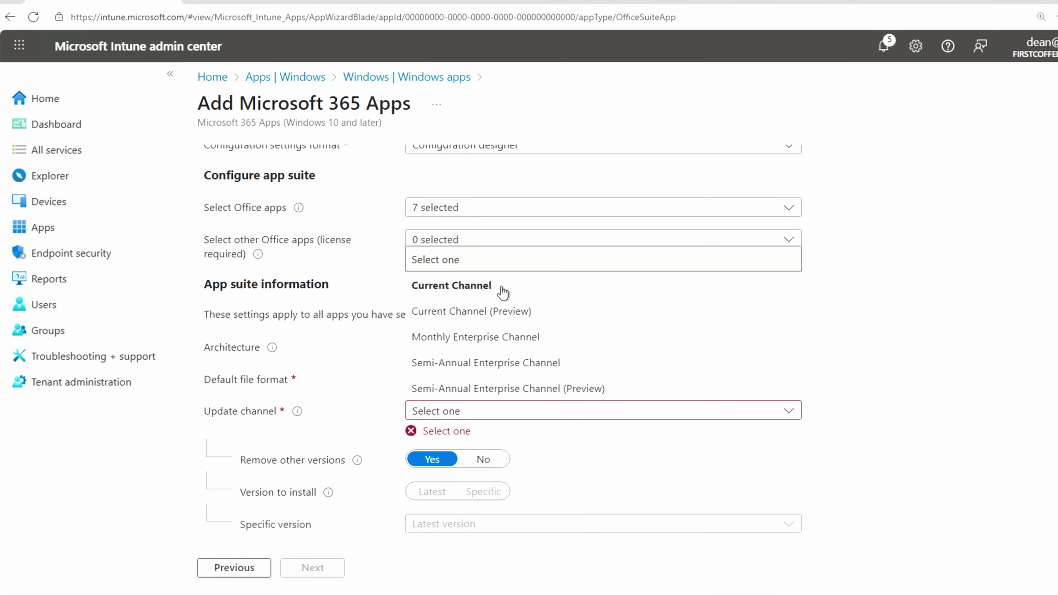
left_click(538, 337)
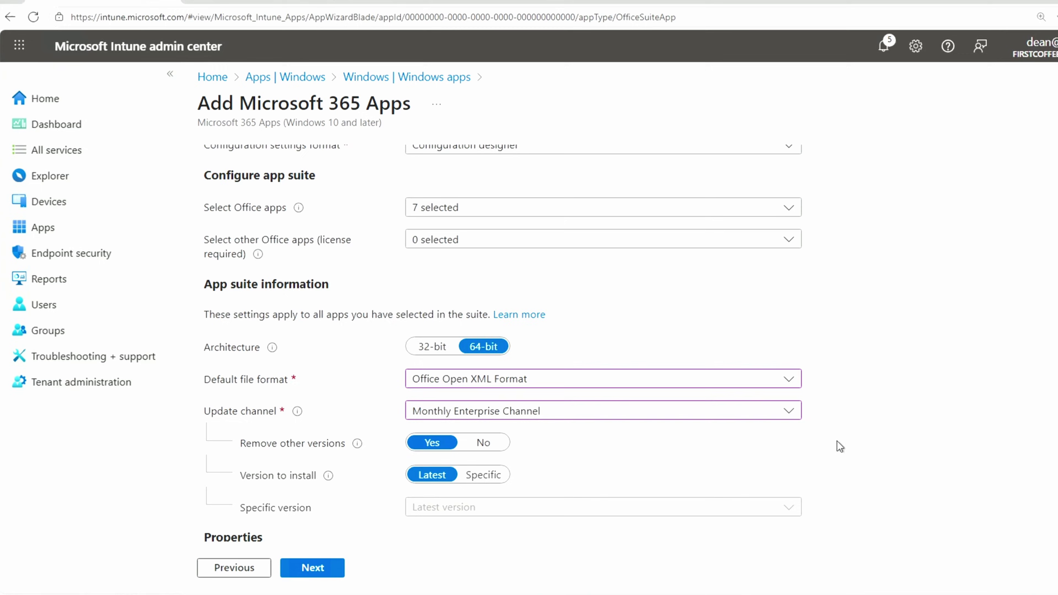
Step: Check the specific Office versions, then keep the latest version and go to Assignments
scroll(839, 446, "down", 4)
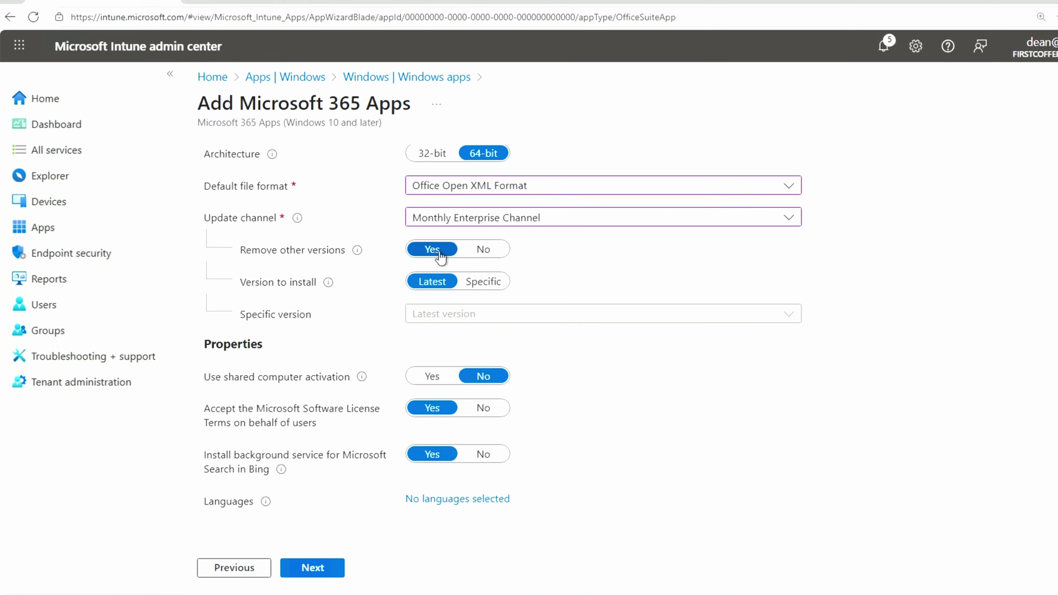
left_click(483, 283)
left_click(495, 315)
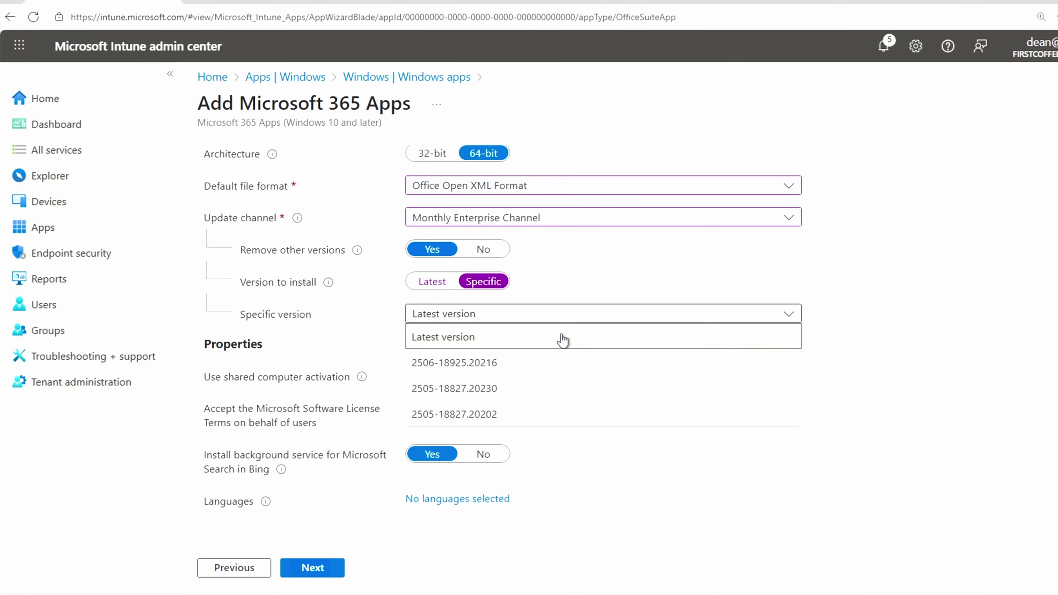
left_click(433, 283)
scroll(660, 453, "down", 1)
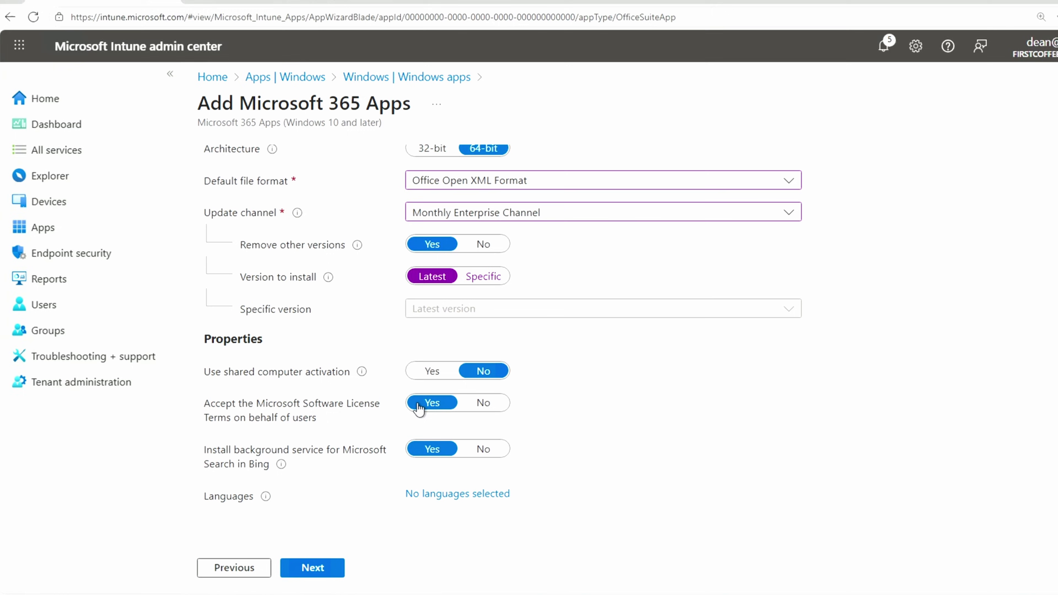
left_click(333, 571)
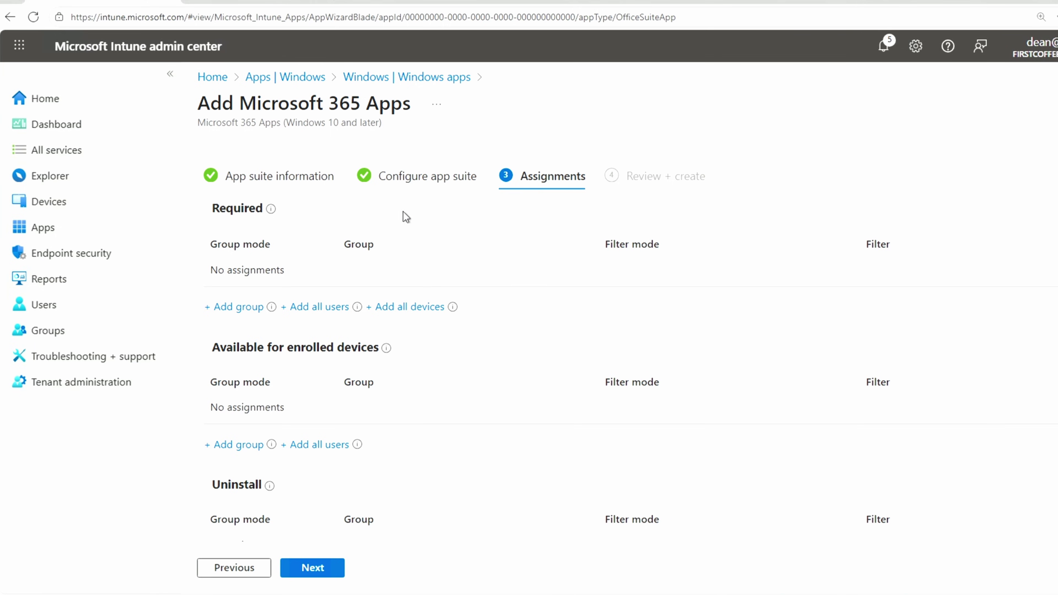
Step: Discard the unsaved wizard, choose Windows app (Win32), and show the Office Deployment Tool page
left_click(439, 78)
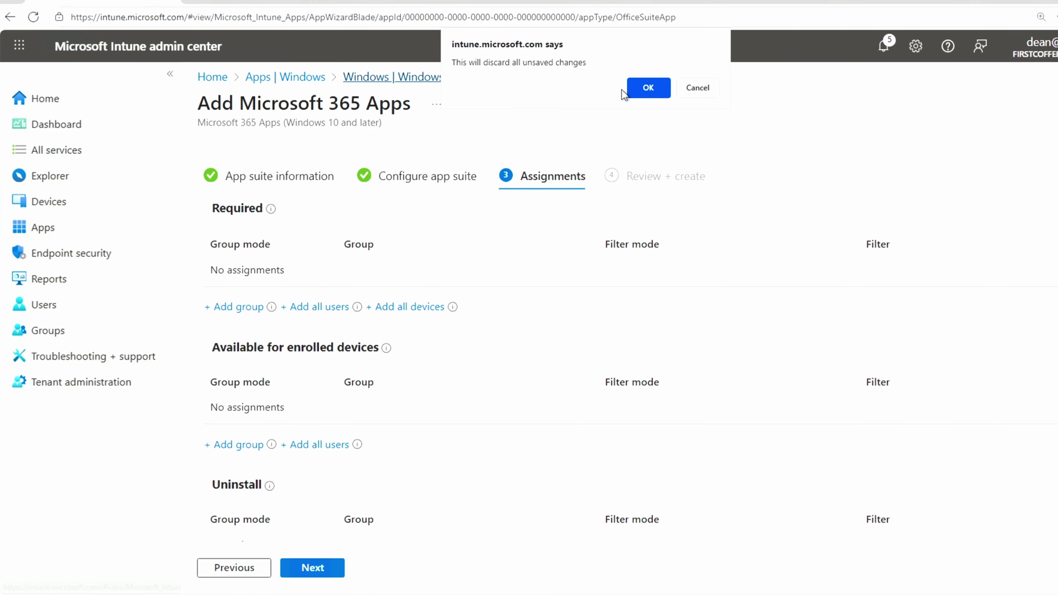
left_click(648, 88)
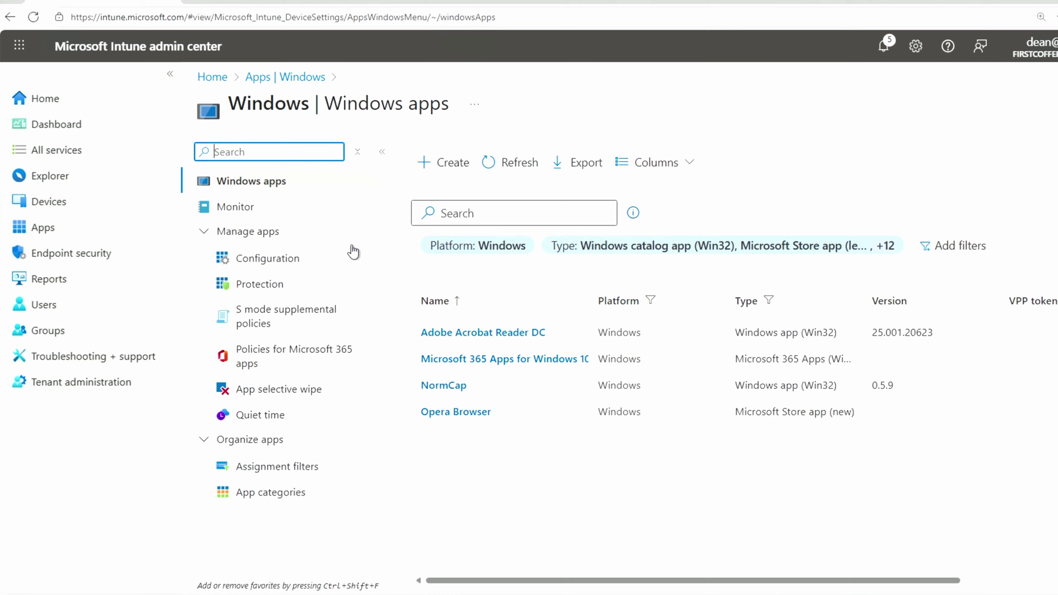
left_click(445, 162)
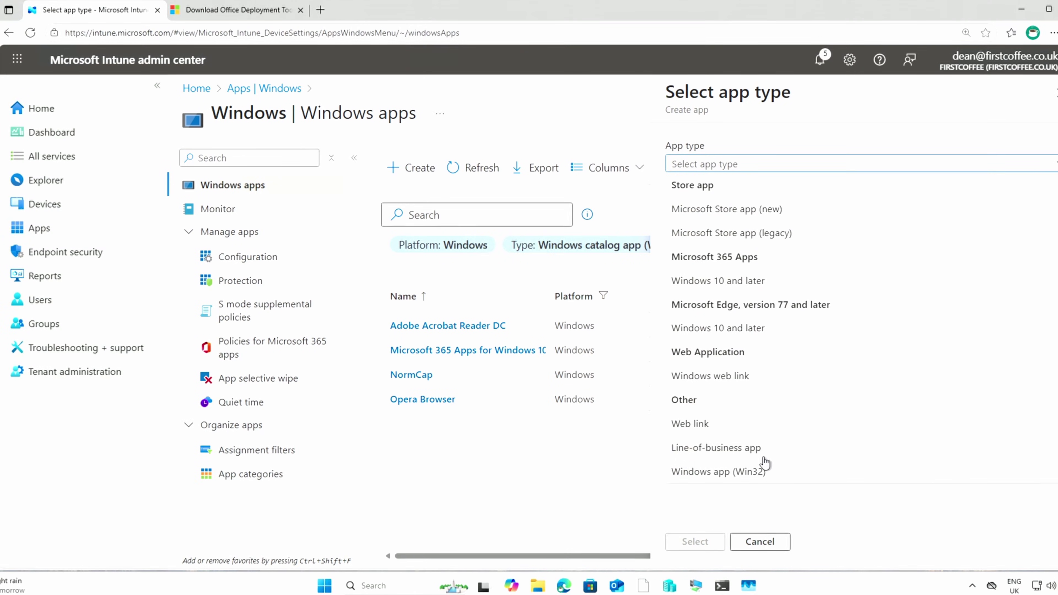
left_click(762, 475)
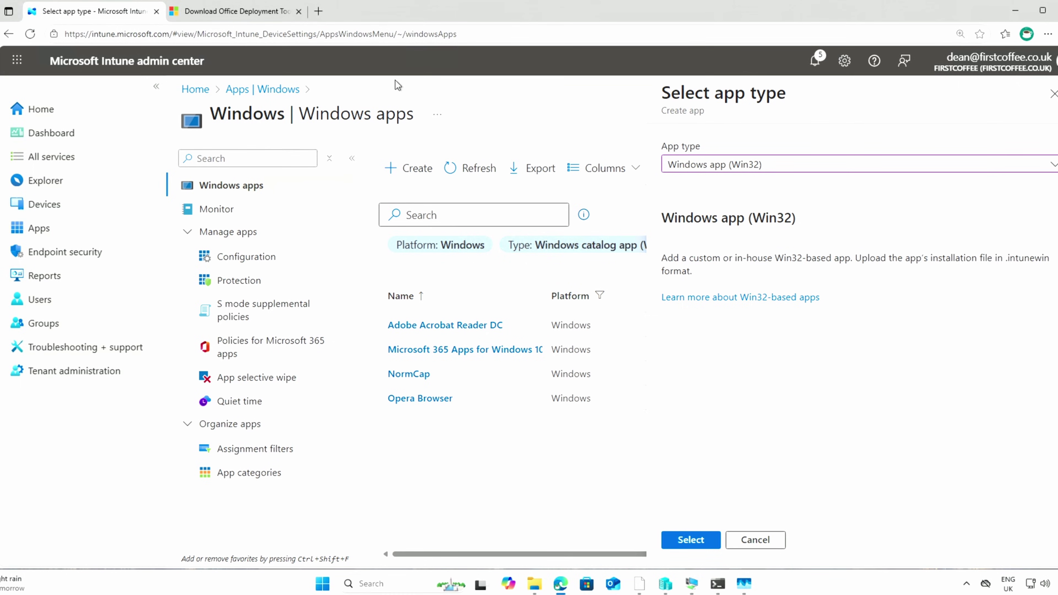
left_click(287, 13)
Step: Load config.office.com in a new Microsoft Edge tab
scroll(425, 336, "down", 4)
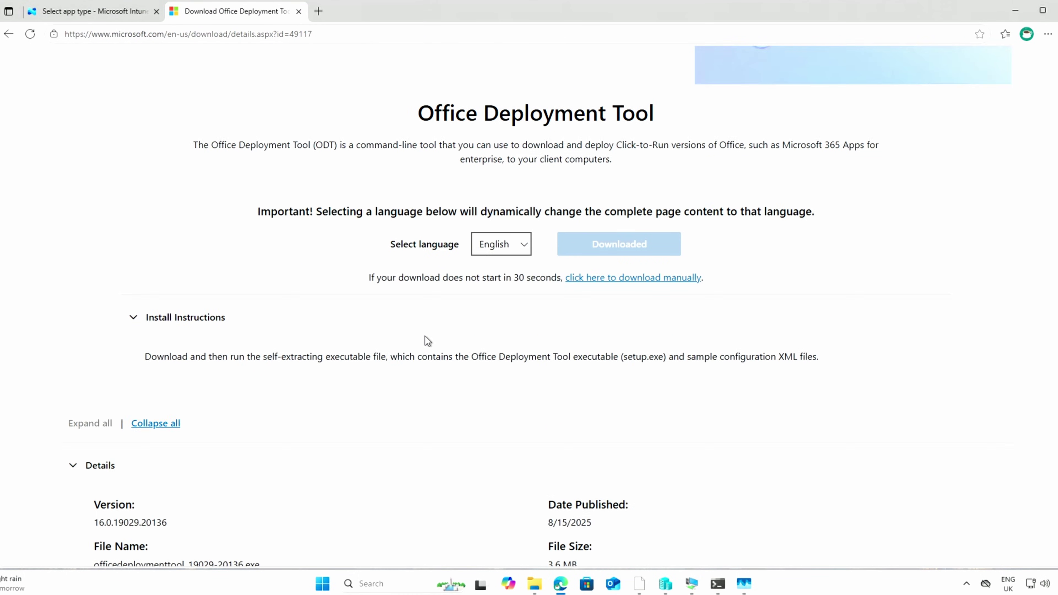
scroll(394, 333, "up", 7)
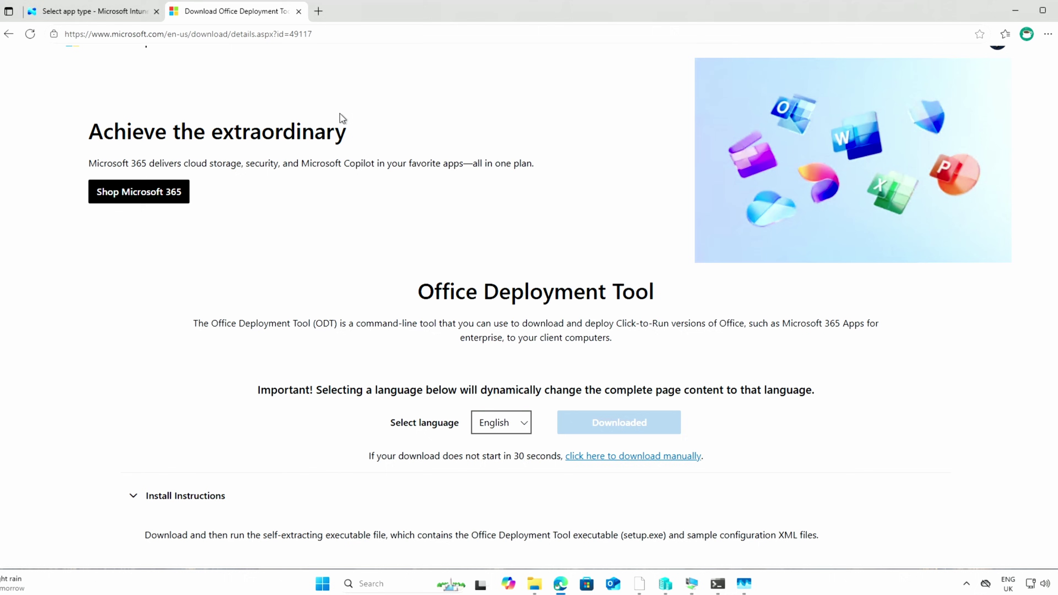
key("super")
key("super")
left_click(324, 26)
left_click(318, 11)
type("comnf")
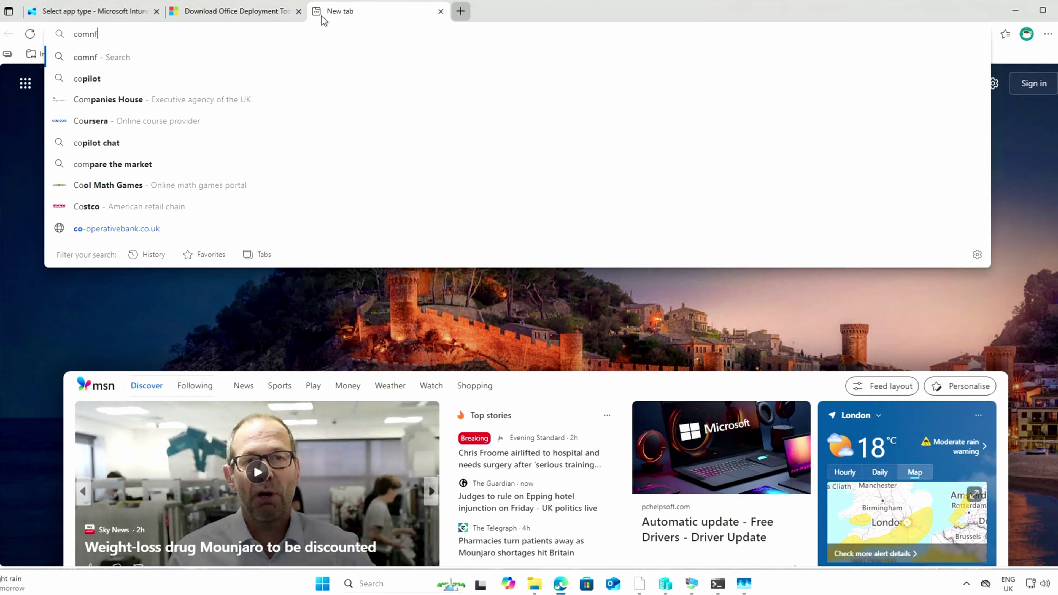
key("BackSpace")
key("BackSpace")
key("BackSpace")
type("nfig.")
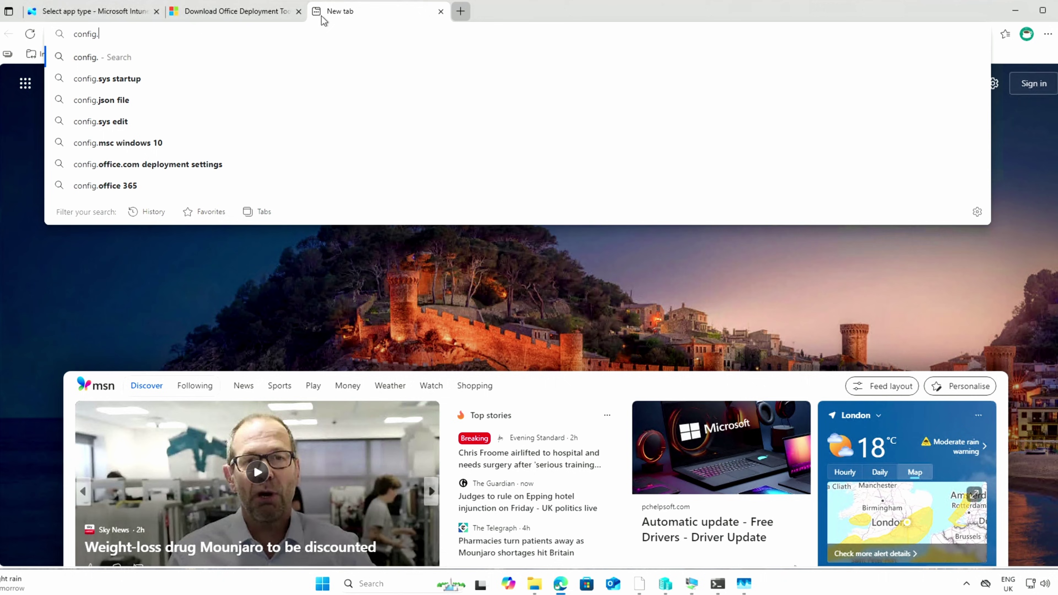
type("offic")
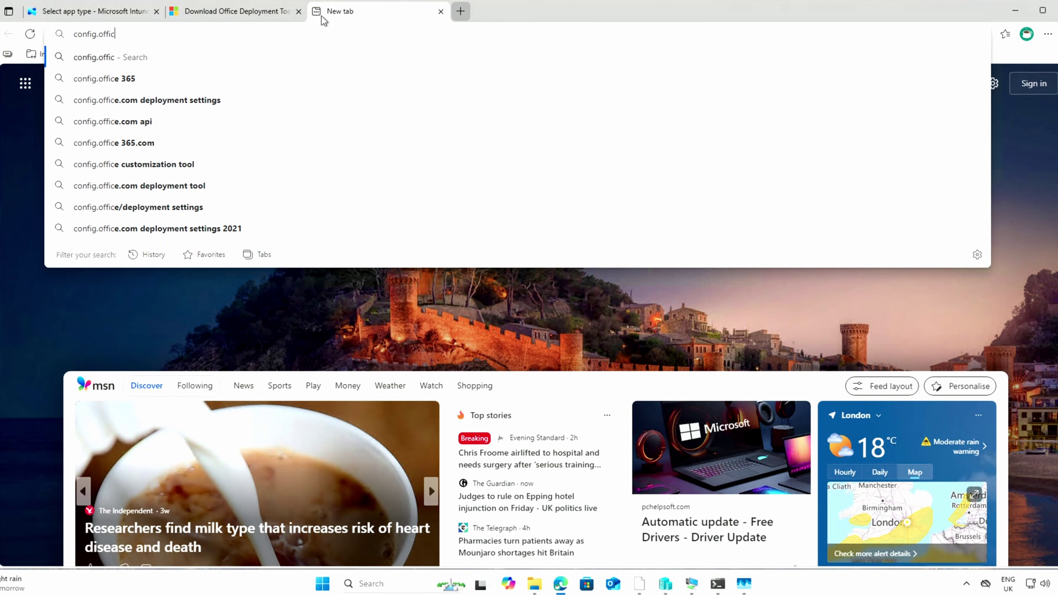
type("e.com")
key("Return")
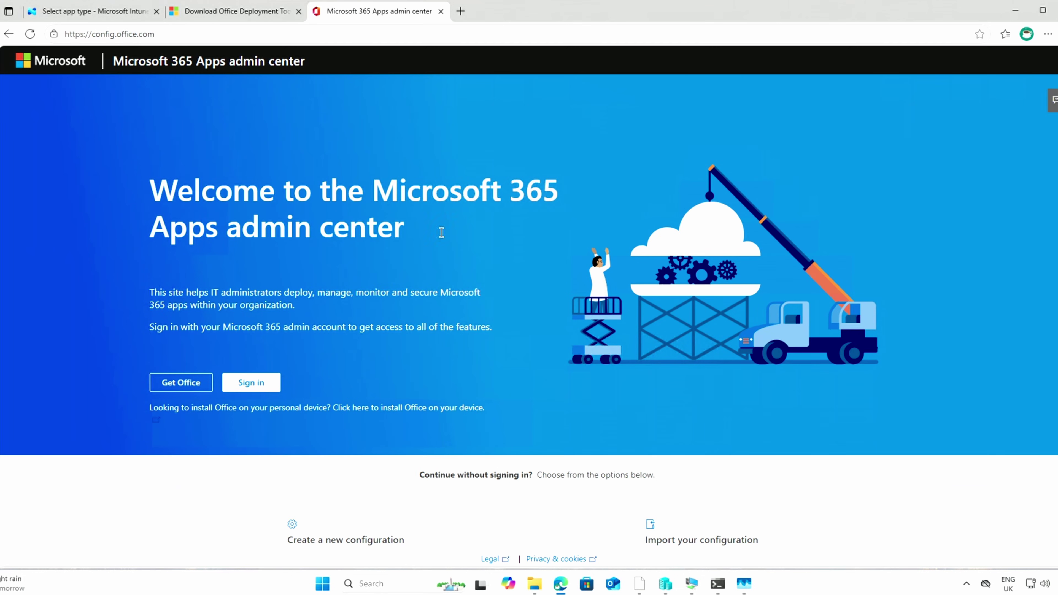
Step: Zoom in and start a new configuration using Microsoft 365 Apps for enterprise
scroll(422, 414, "down", 2)
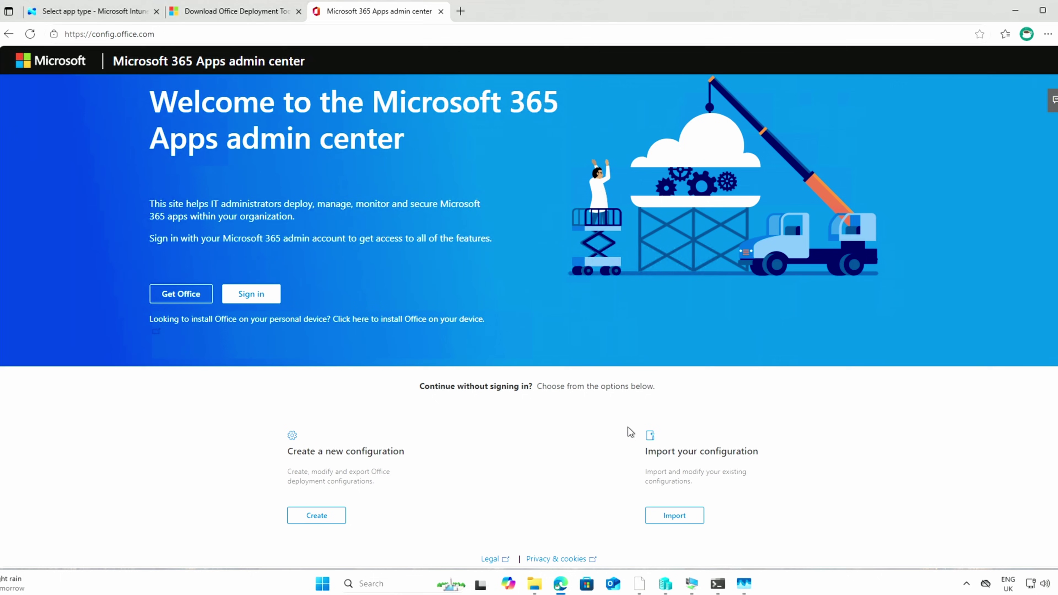
left_click(1047, 34)
left_click(1015, 120)
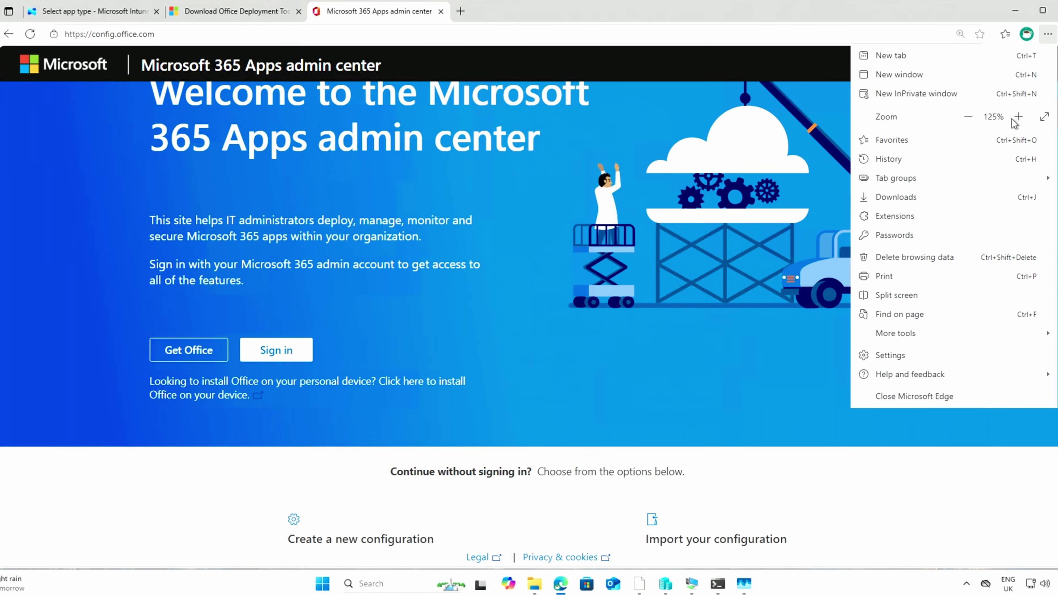
left_click(541, 432)
scroll(512, 428, "down", 2)
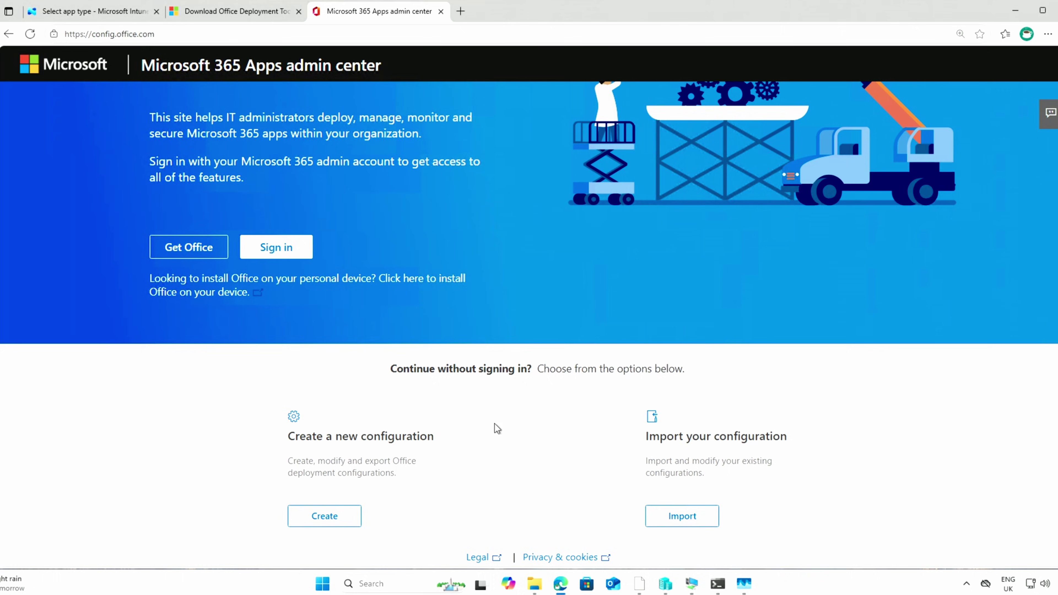
left_click(331, 522)
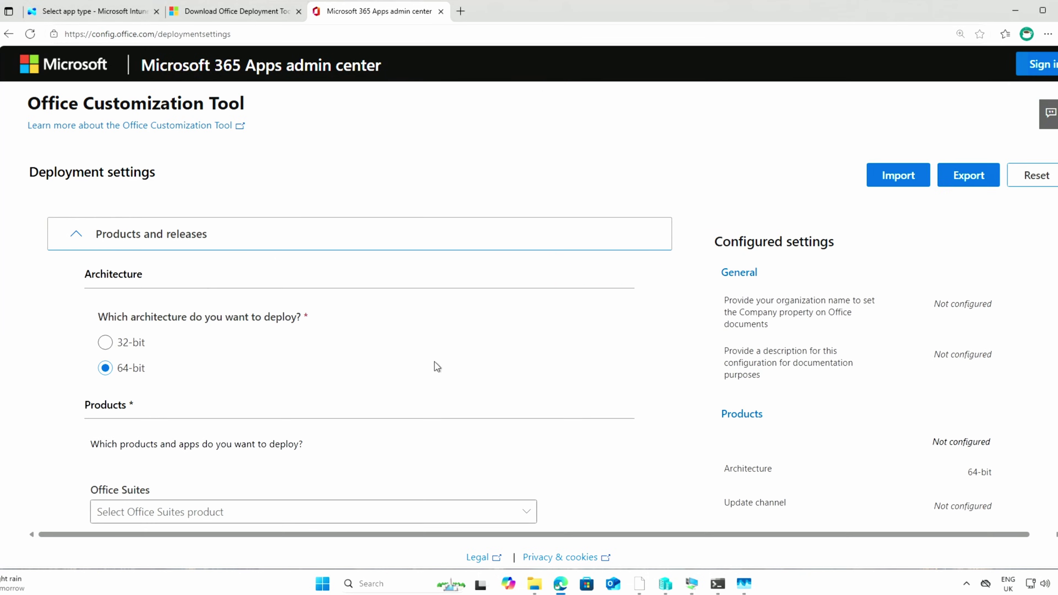
scroll(187, 322, "down", 3)
scroll(127, 262, "up", 3)
scroll(418, 384, "down", 3)
left_click(310, 398)
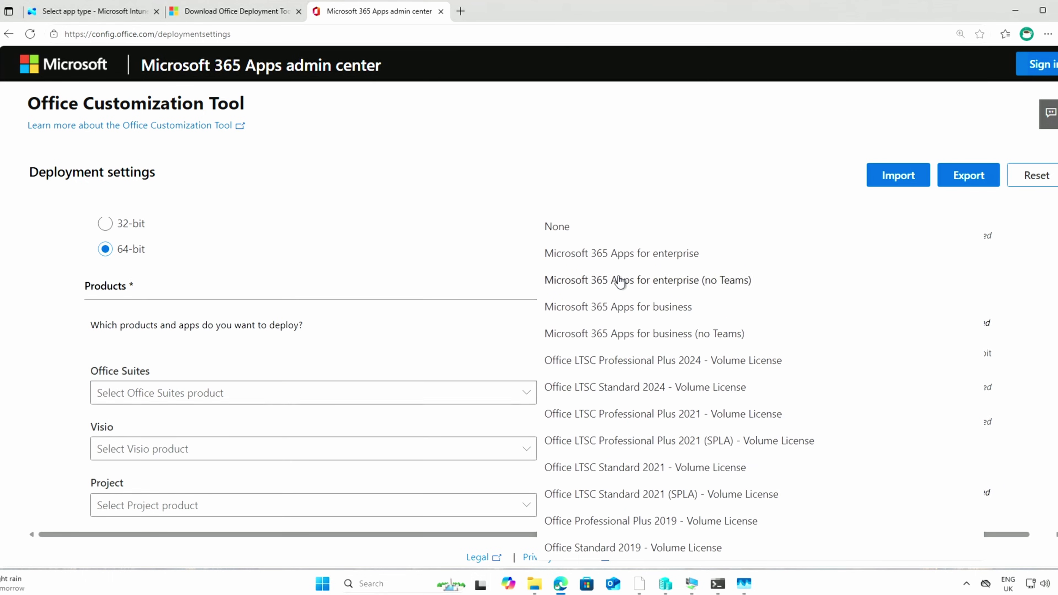
left_click(678, 256)
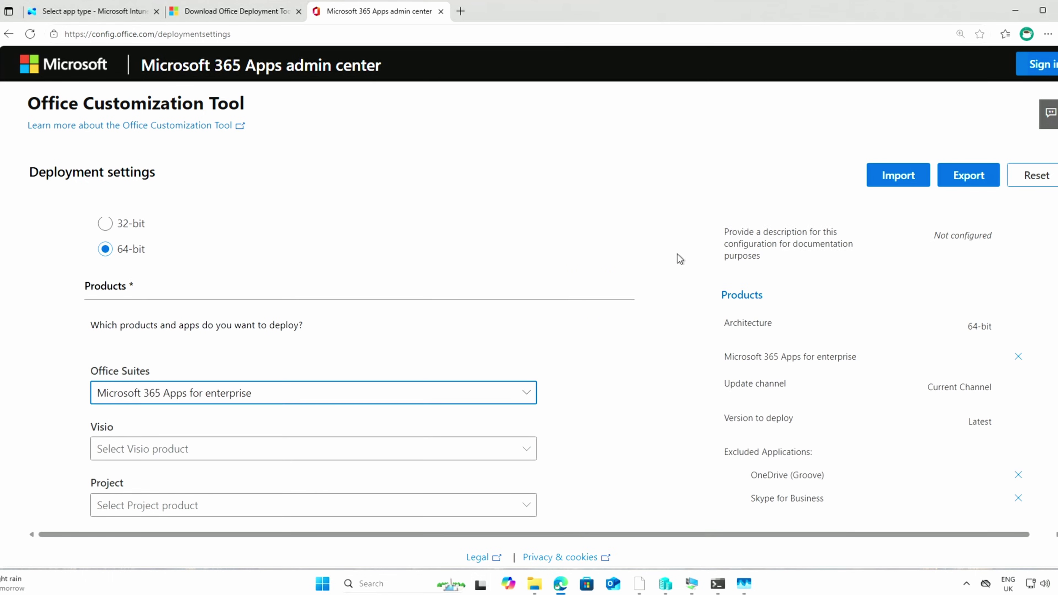
Step: Leave Visio and Project unselected and choose the Monthly Enterprise Channel
left_click(410, 449)
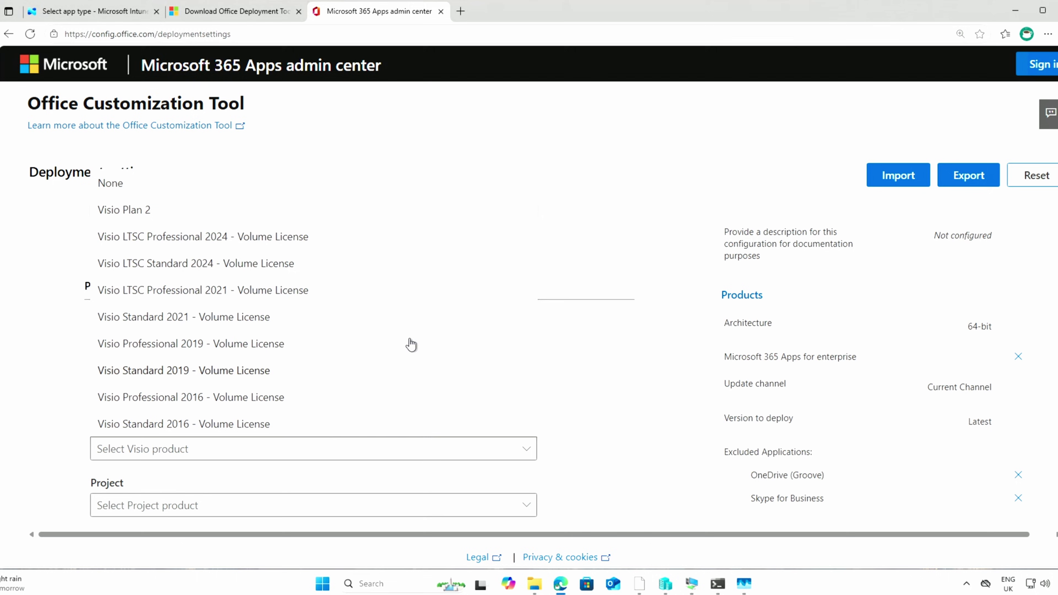
left_click(344, 487)
left_click(344, 505)
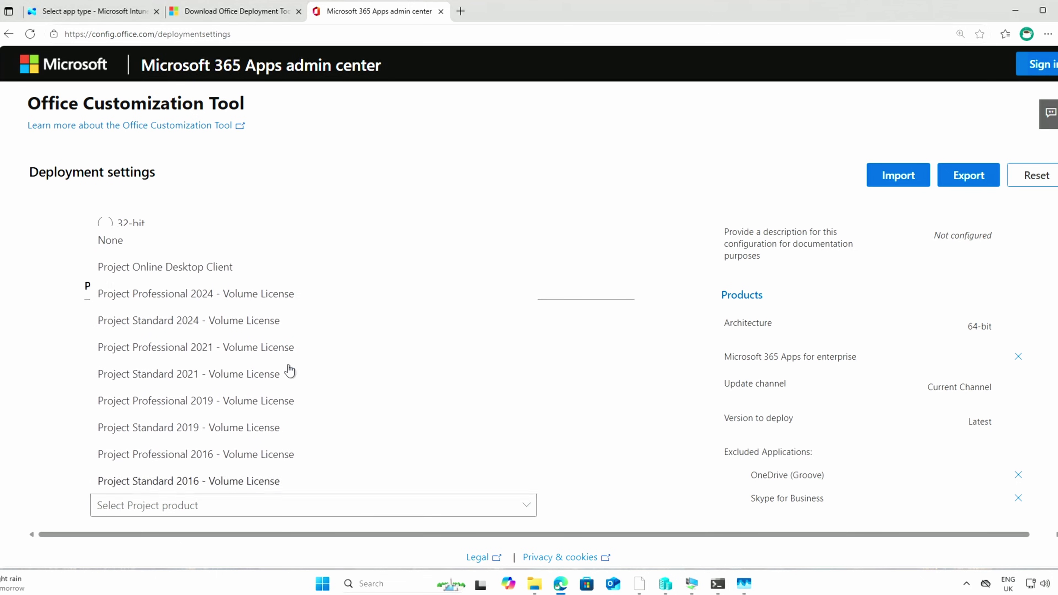
left_click(262, 250)
scroll(507, 433, "down", 4)
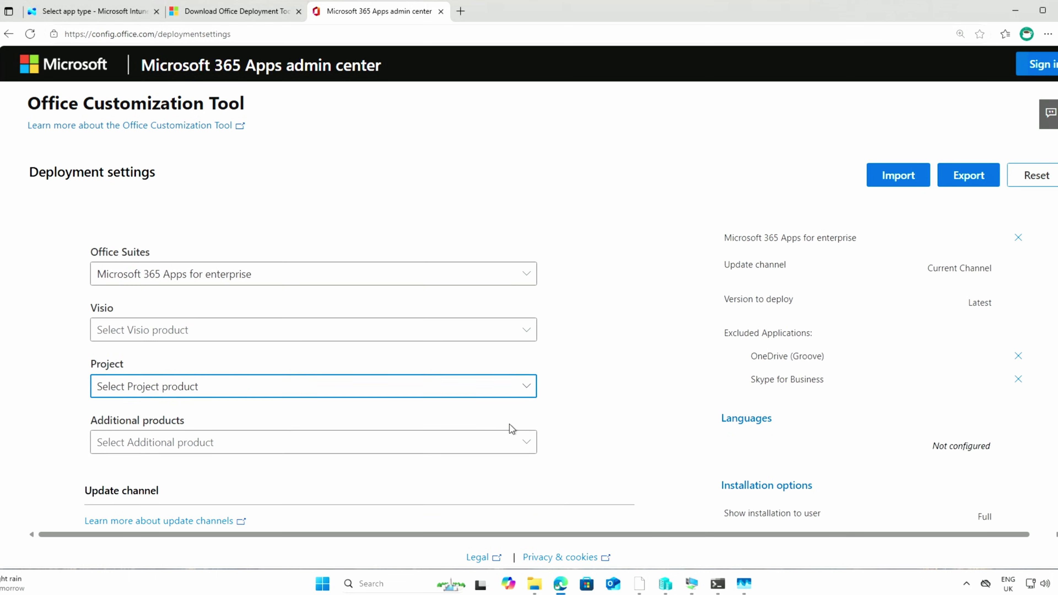
left_click(392, 340)
left_click(594, 303)
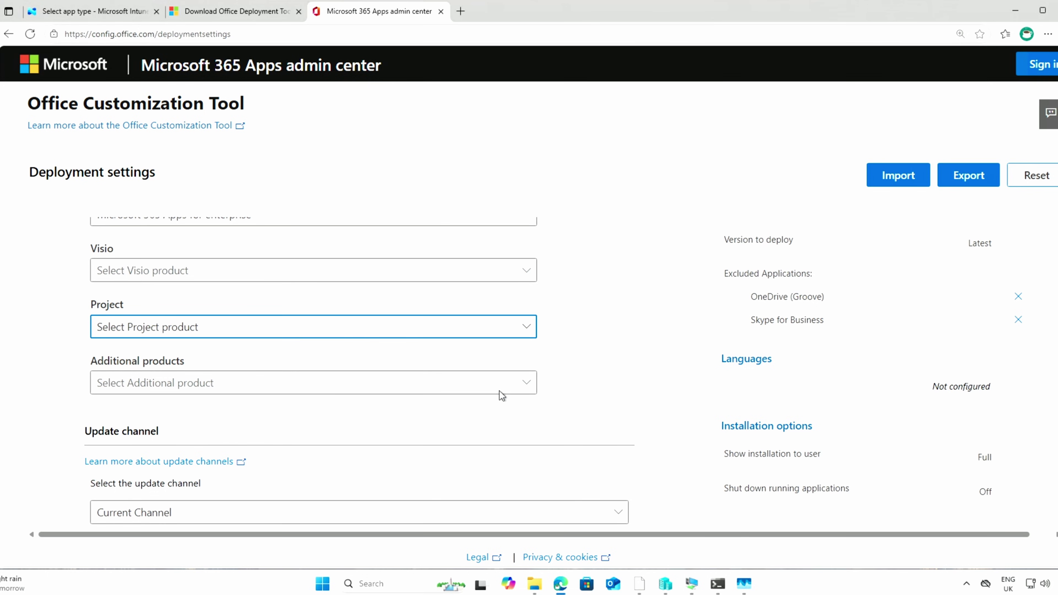
scroll(244, 375, "down", 5)
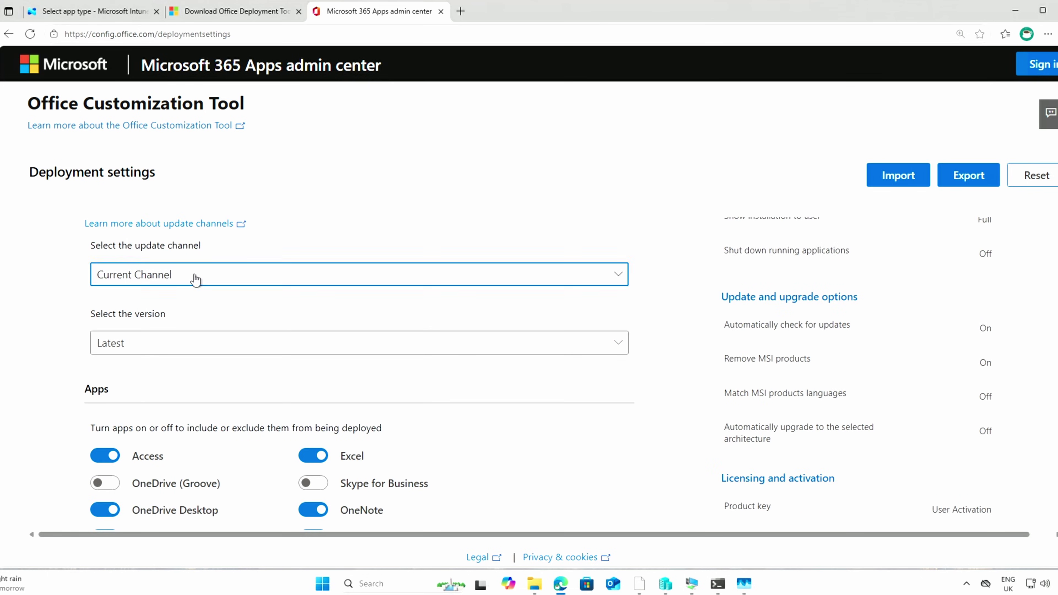
left_click(196, 276)
left_click(220, 353)
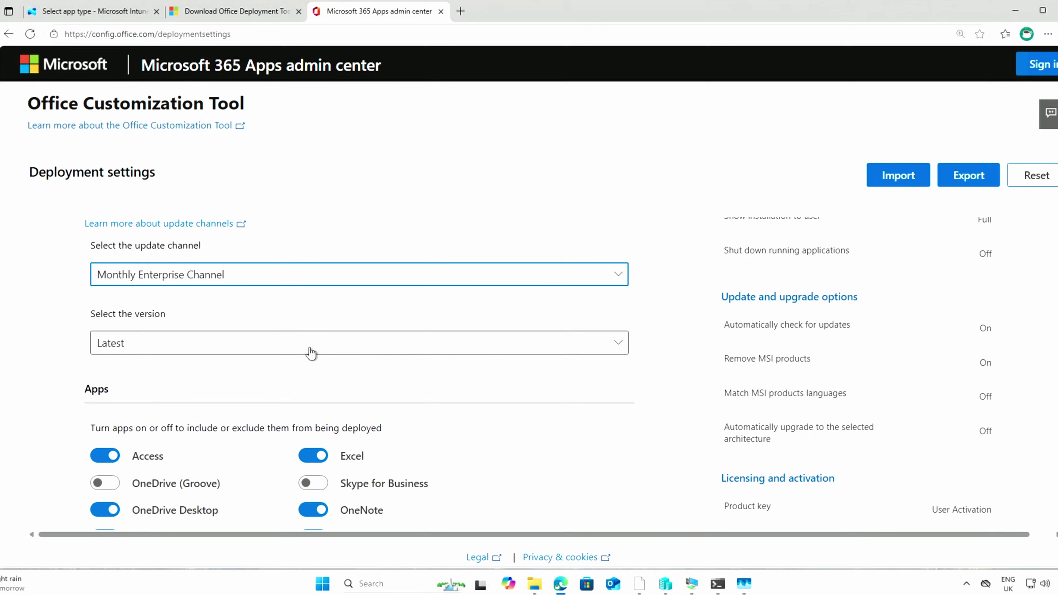
Step: Exclude Access and Outlook (classic) and set the primary language to Match Operating System
scroll(345, 392, "down", 3)
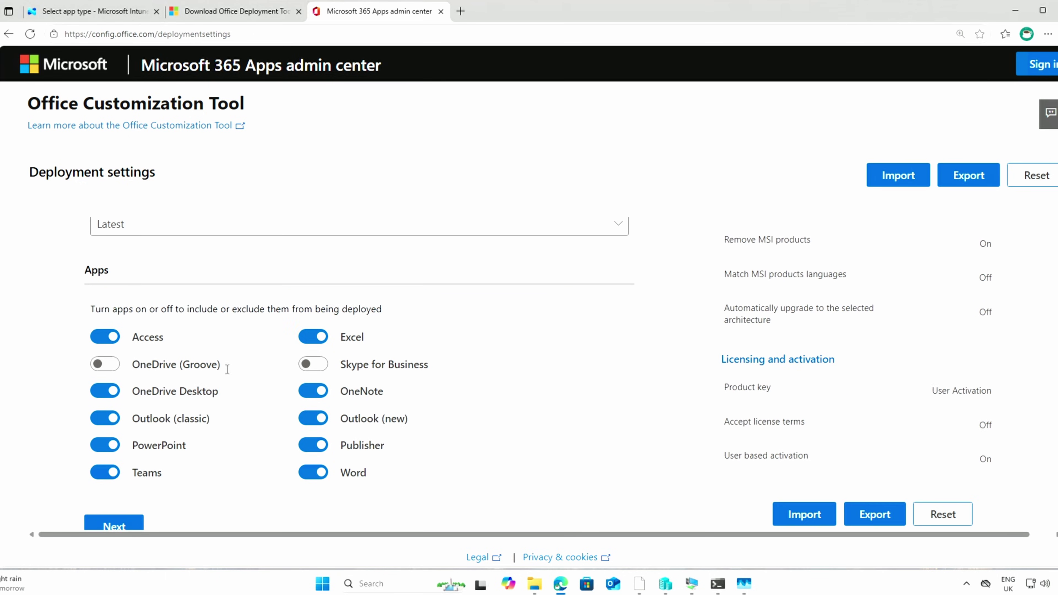
left_click(109, 338)
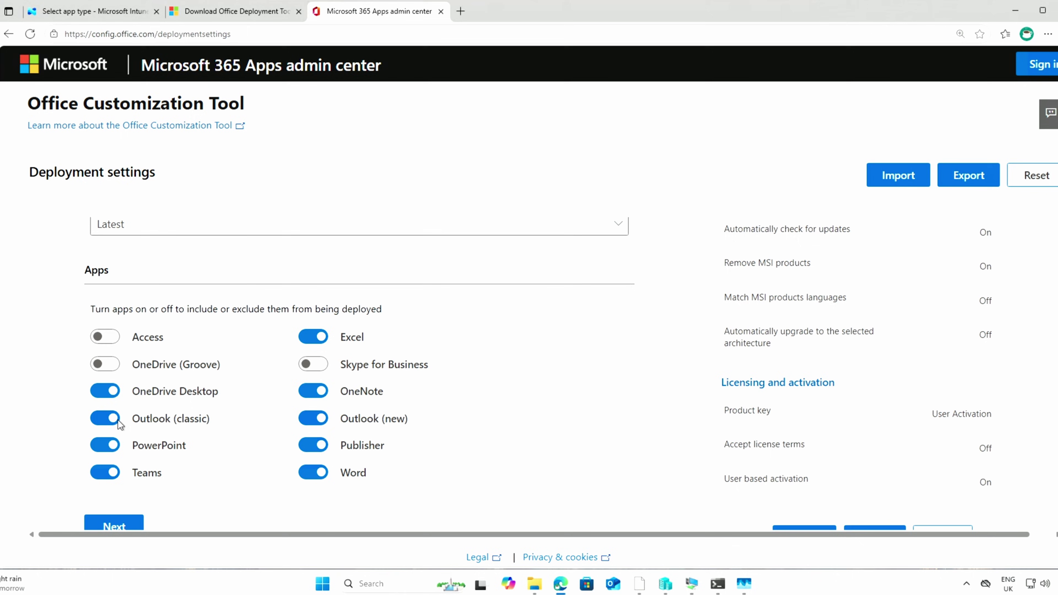
left_click(111, 425)
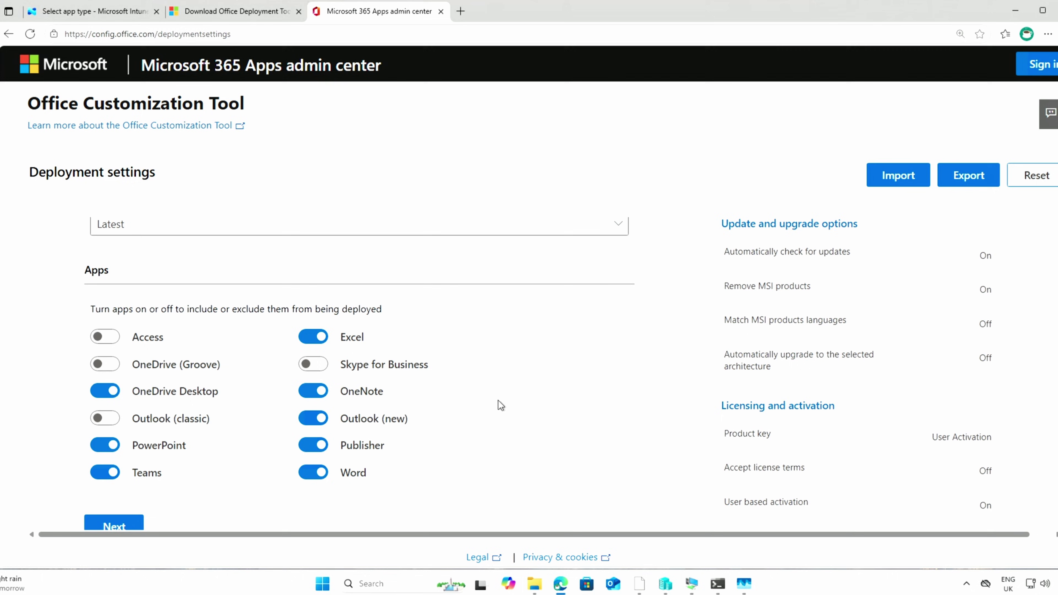
scroll(466, 399, "down", 4)
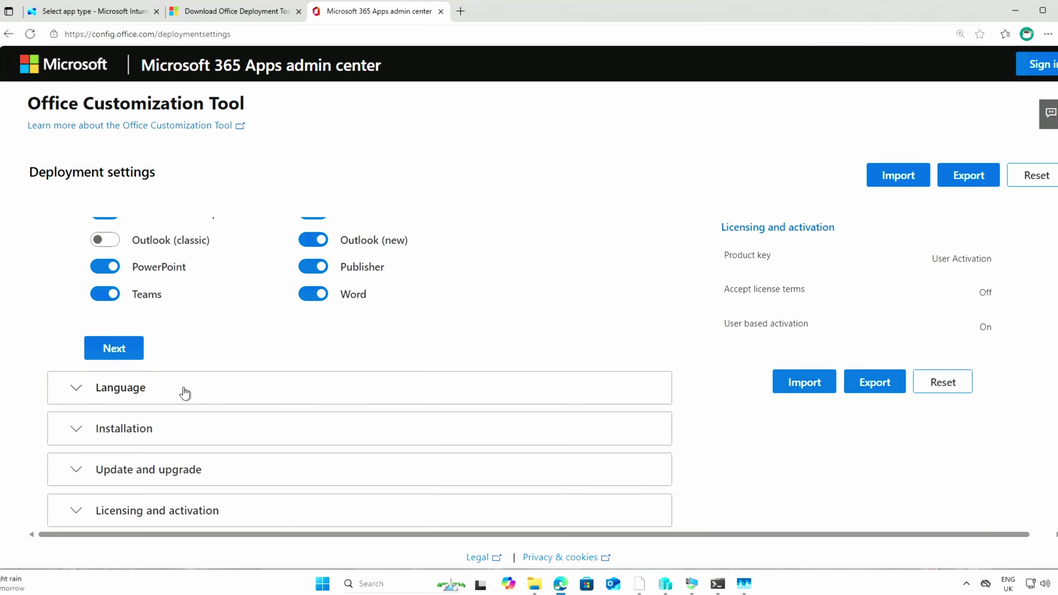
left_click(123, 356)
left_click(178, 392)
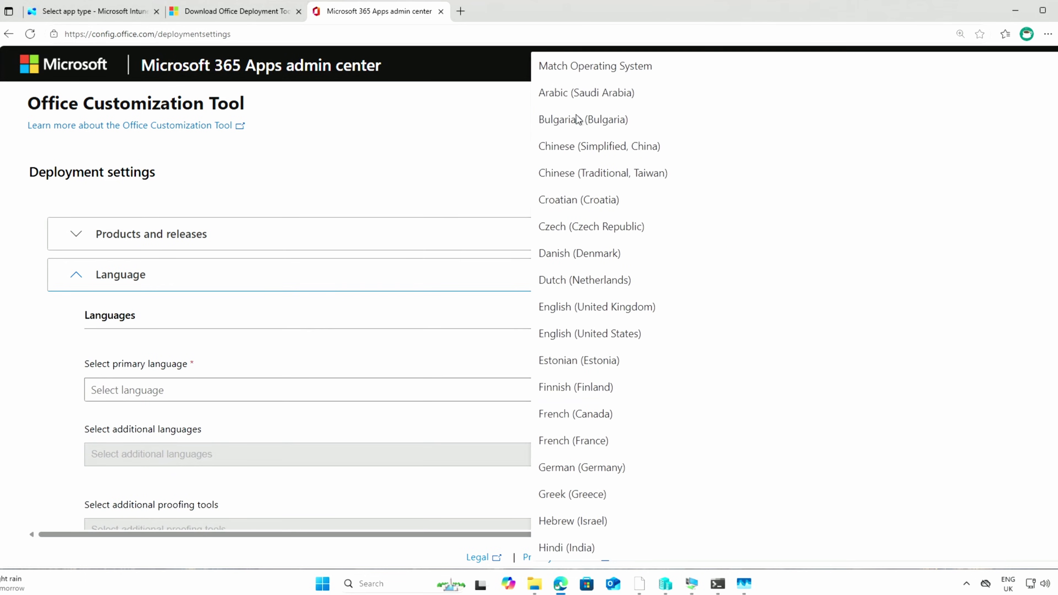
left_click(618, 82)
Step: Keep the default installation and update and upgrade settings
scroll(392, 385, "down", 7)
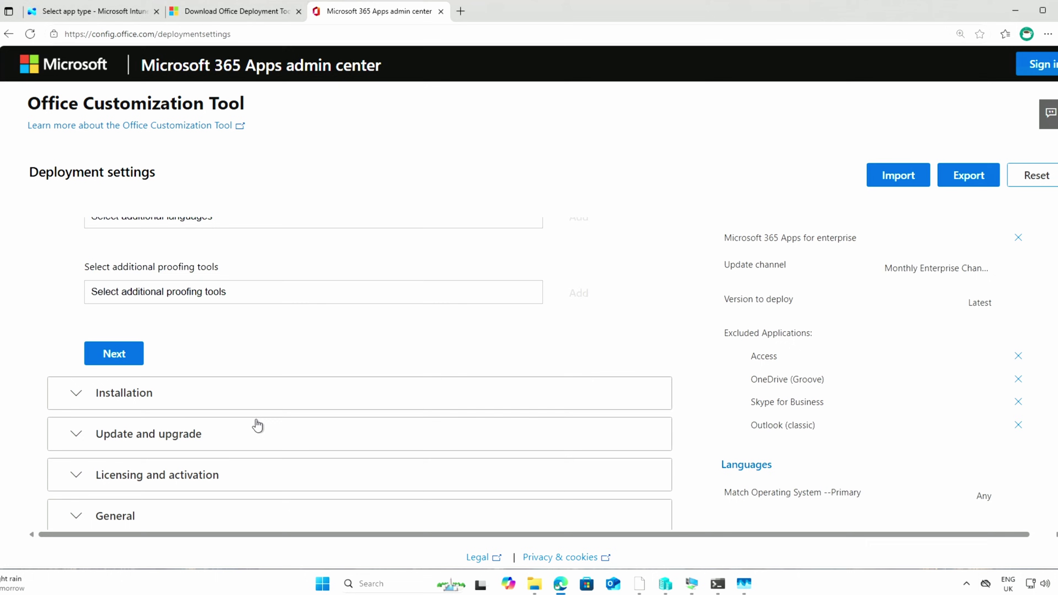
left_click(160, 333)
scroll(214, 396, "up", 3)
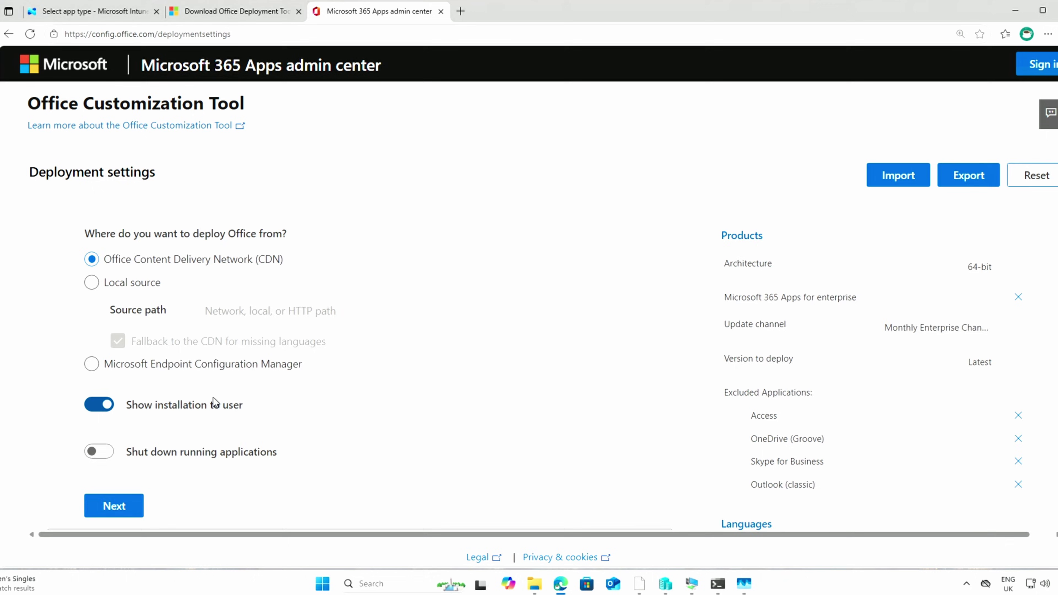
scroll(213, 397, "down", 3)
scroll(144, 398, "down", 1)
left_click(133, 363)
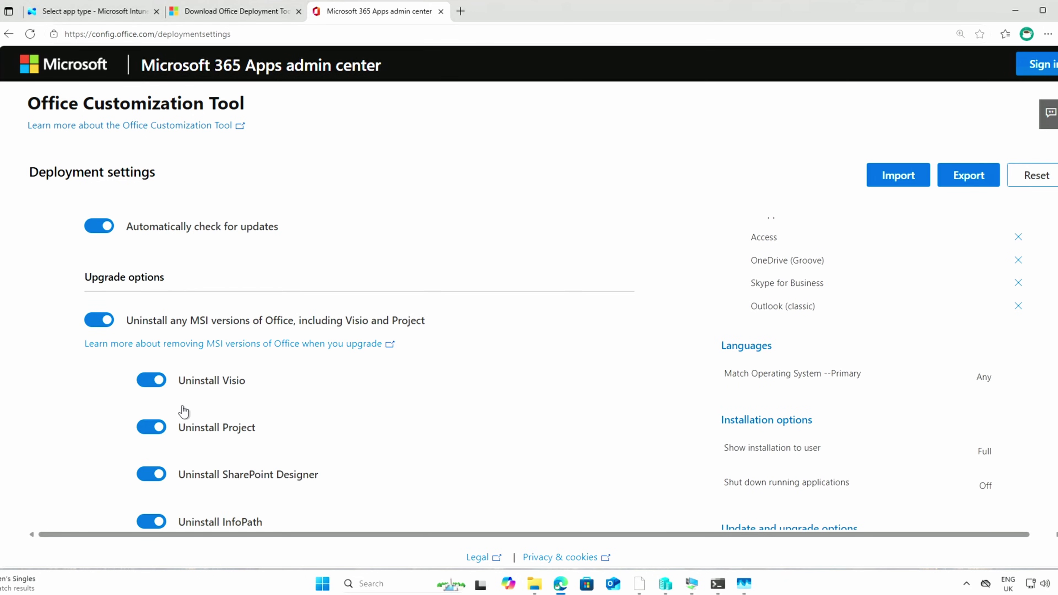
scroll(183, 411, "down", 3)
scroll(182, 367, "up", 3)
scroll(203, 398, "down", 4)
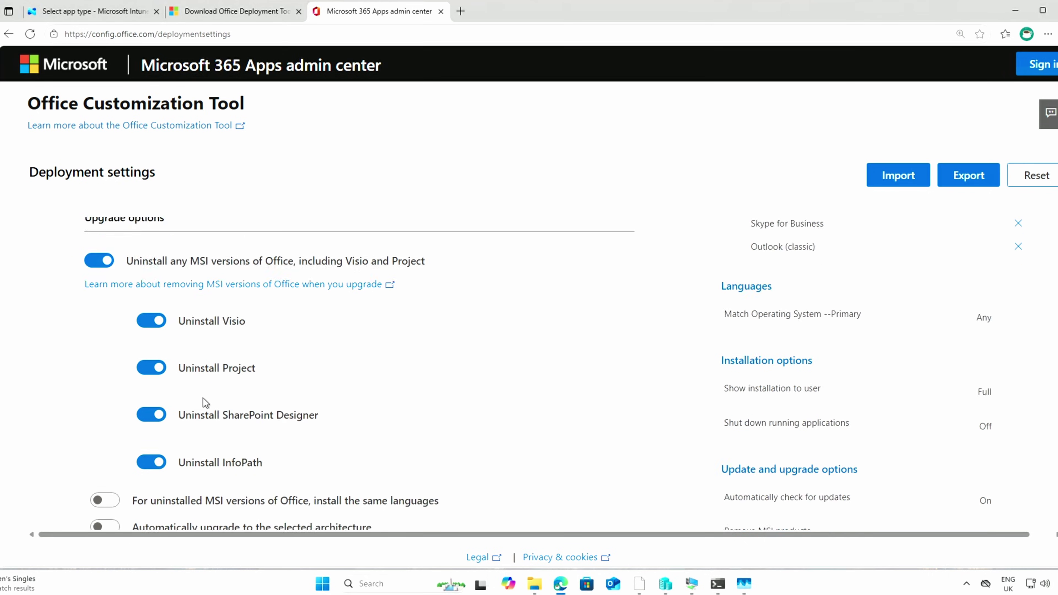
scroll(142, 389, "down", 4)
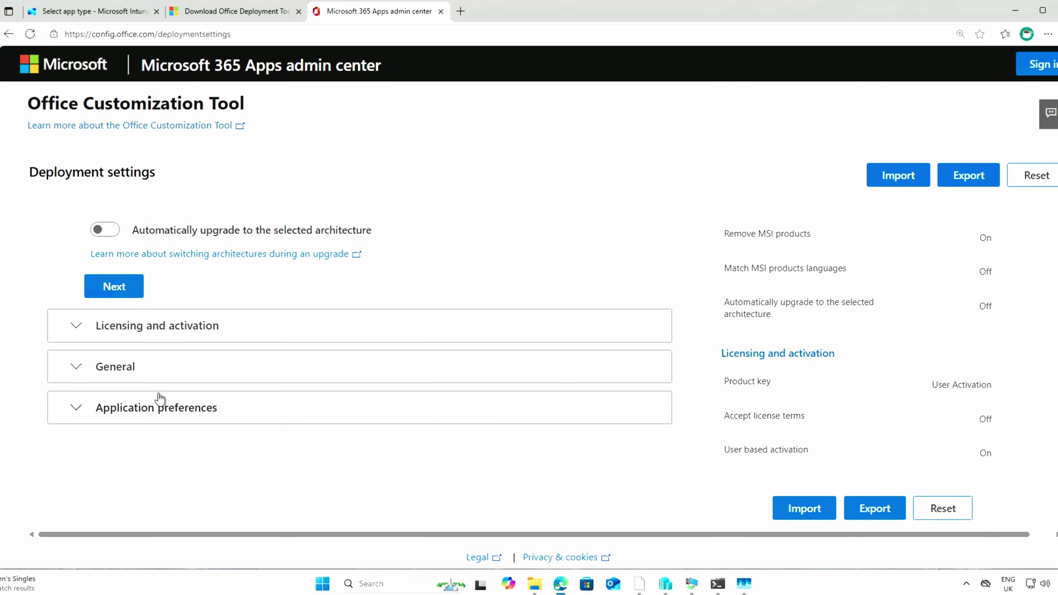
Step: Keep the default licensing, general and application preference settings to finish the configuration
left_click(158, 340)
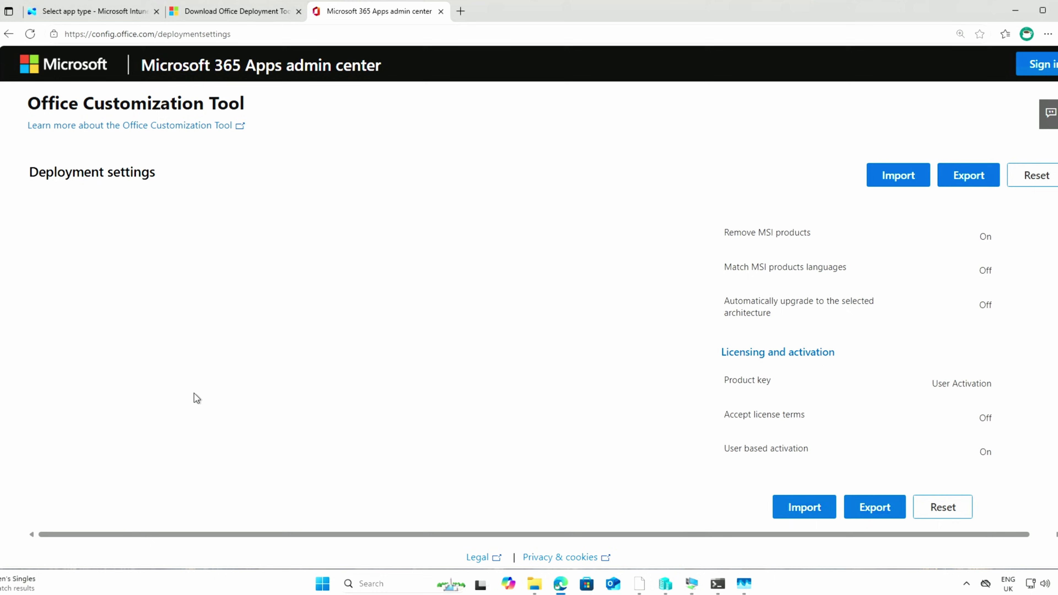
scroll(195, 396, "up", 1)
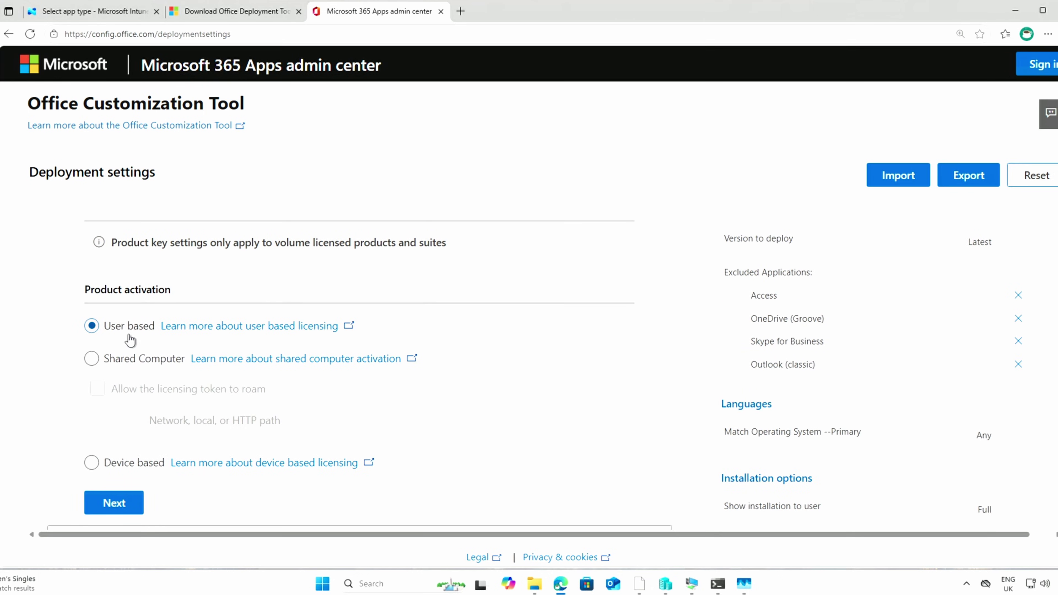
scroll(151, 394, "down", 2)
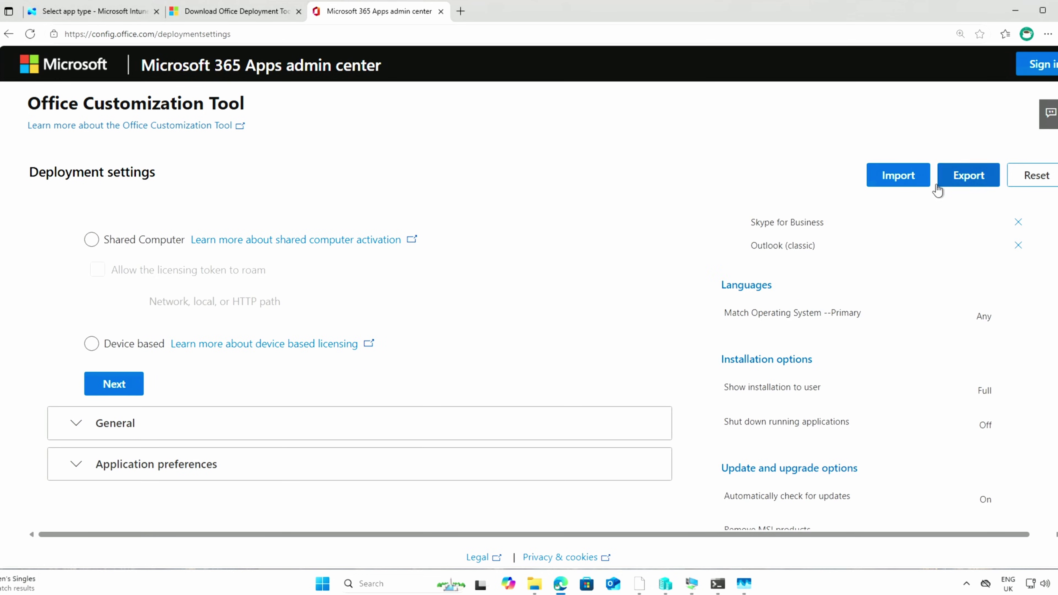
left_click(119, 392)
scroll(140, 450, "down", 4)
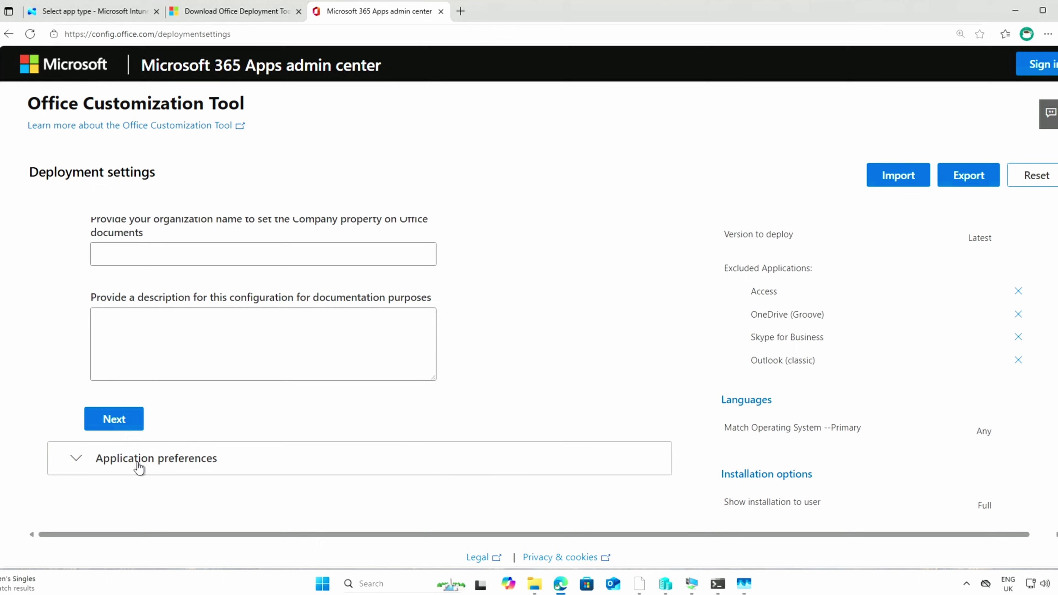
left_click(134, 425)
scroll(208, 450, "down", 6)
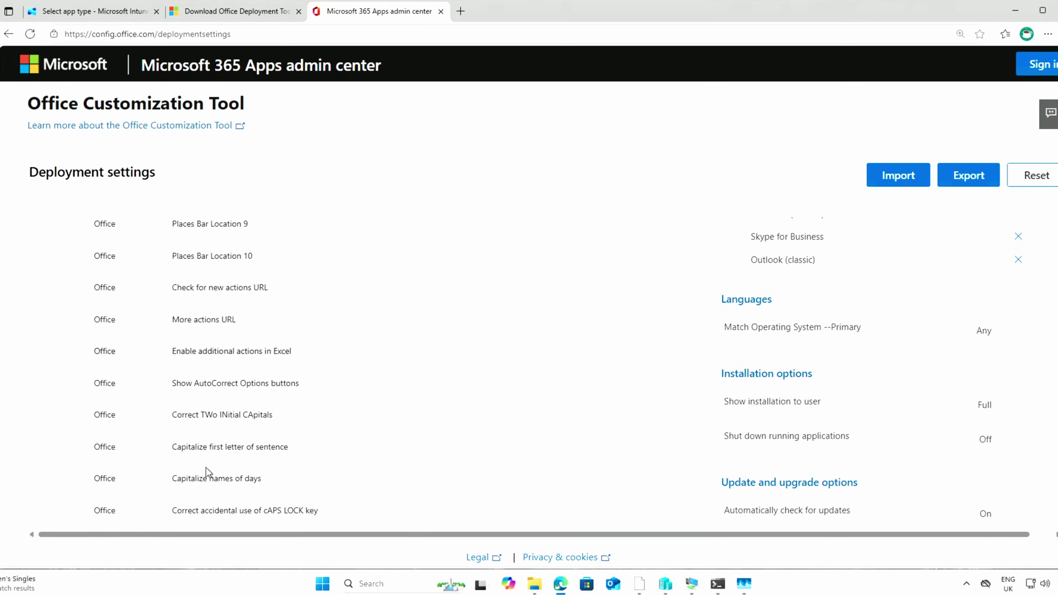
scroll(234, 474, "down", 5)
left_click(102, 512)
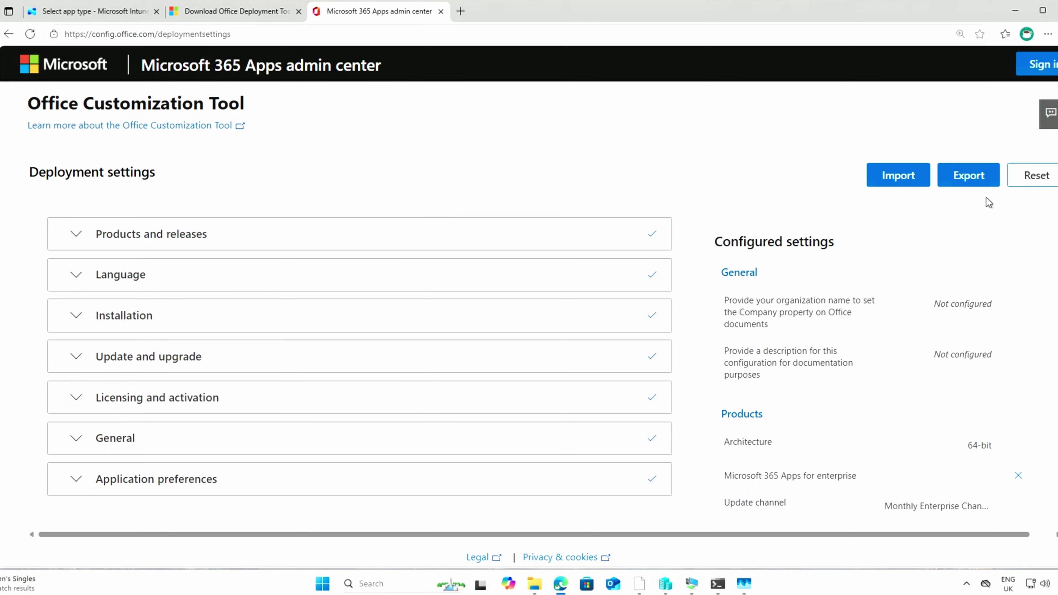
Step: Export with Office Open XML format, accept the licence terms, and name the file Configuration-Demo
left_click(978, 180)
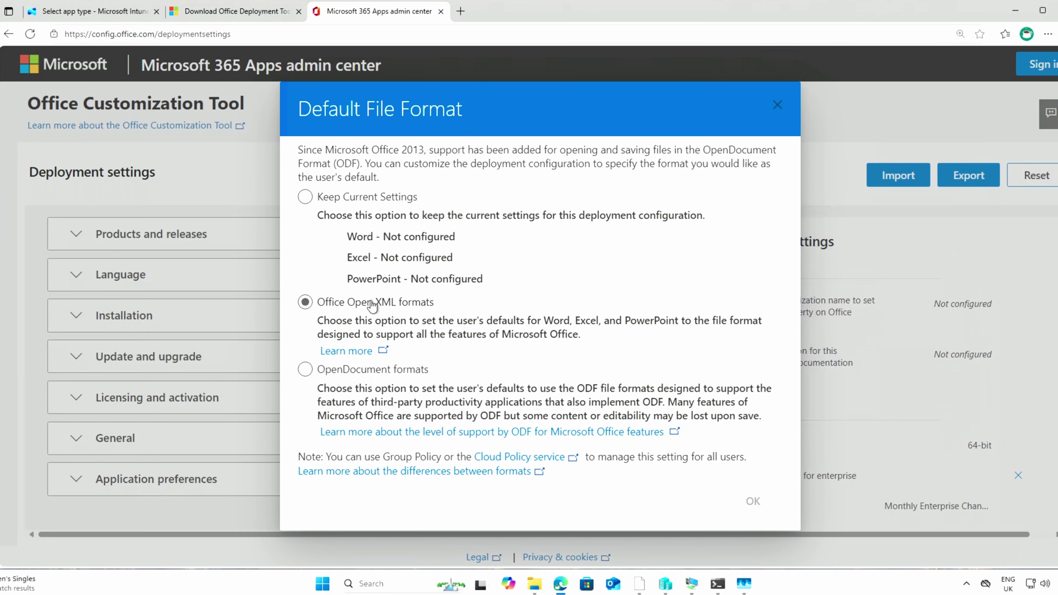
left_click(351, 306)
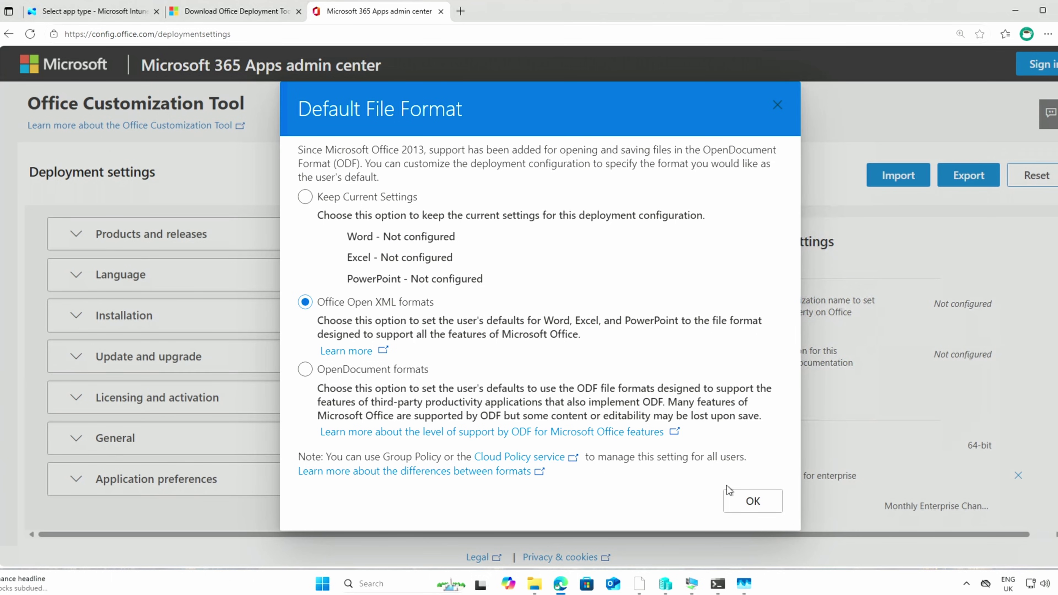
left_click(743, 498)
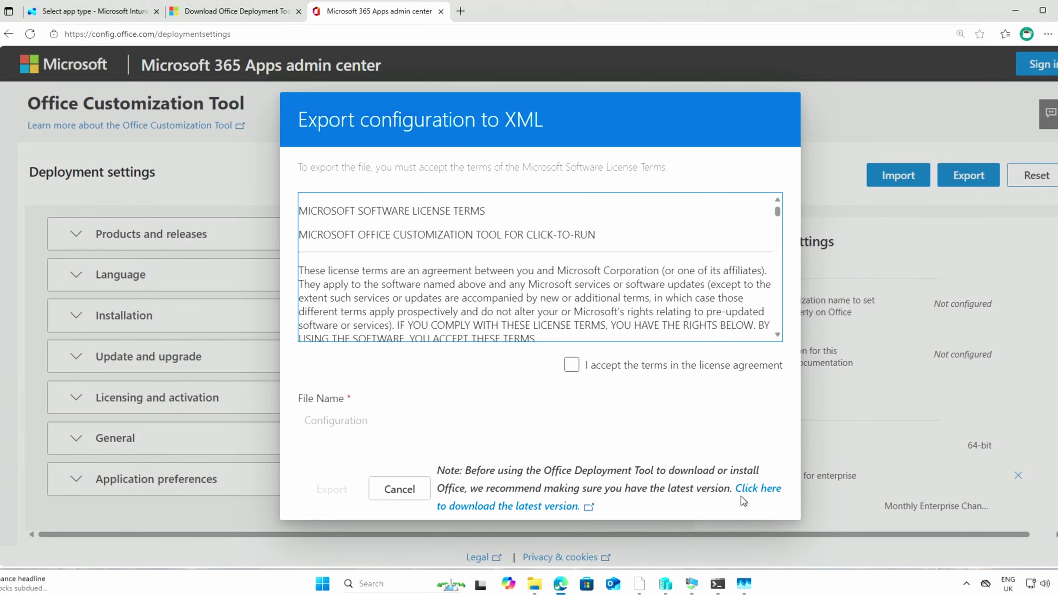
left_click(603, 367)
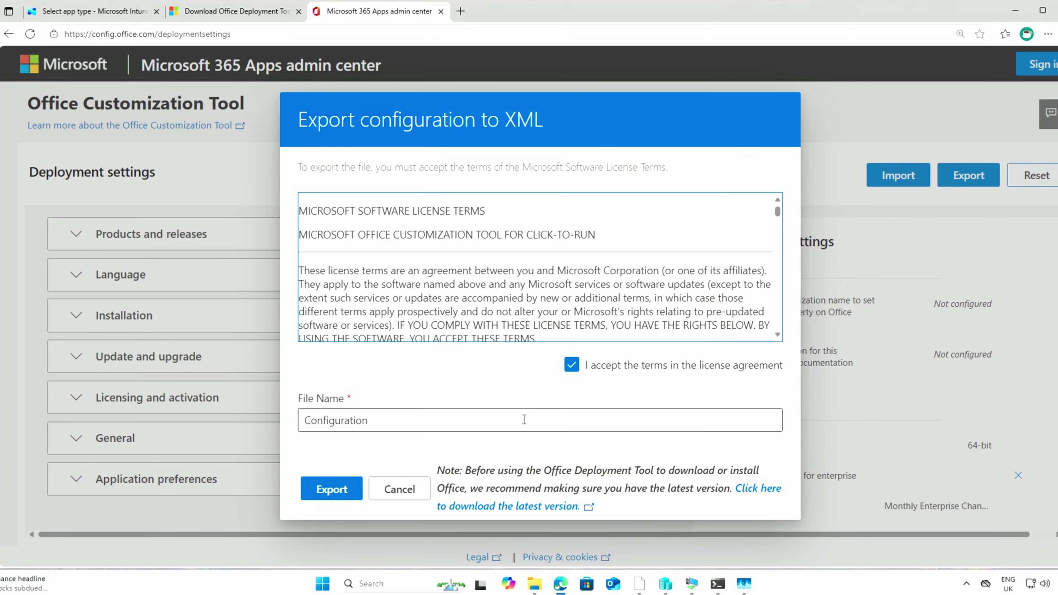
left_click(524, 419)
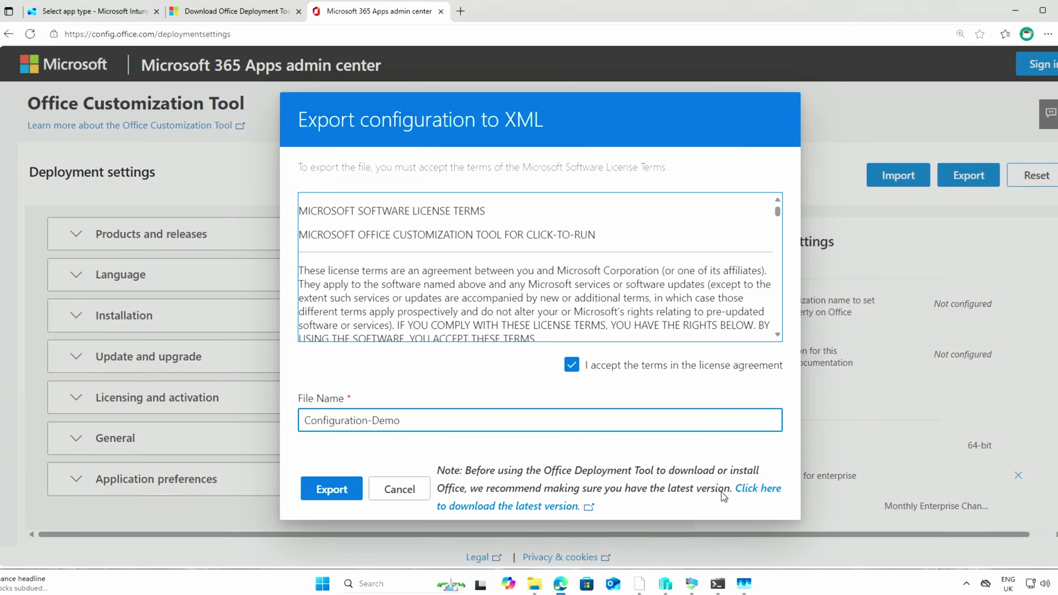
Step: Download the latest Office Deployment Tool and show it in its folder
left_click(755, 488)
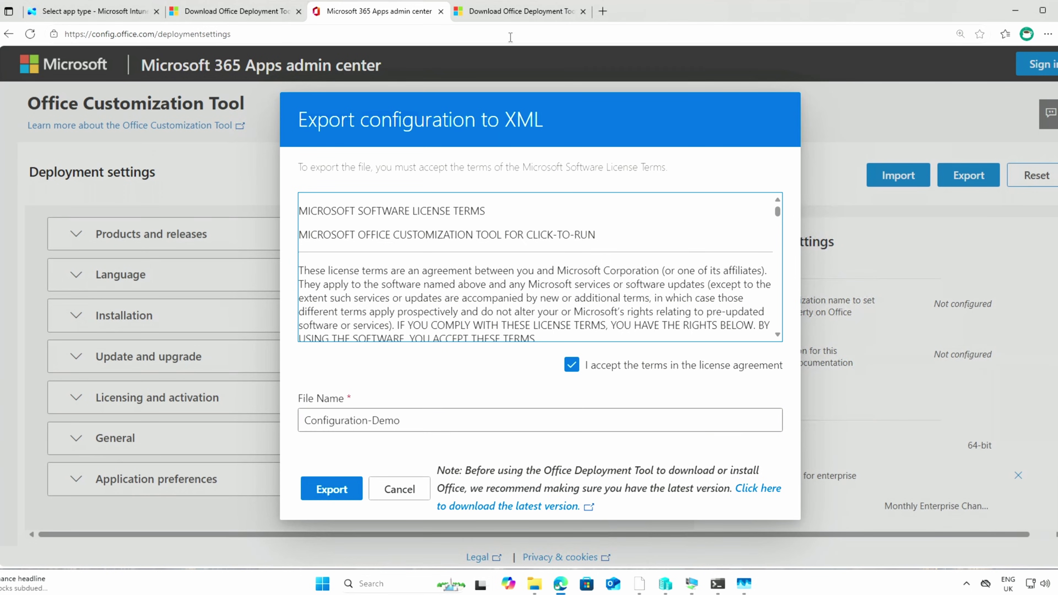
left_click(517, 11)
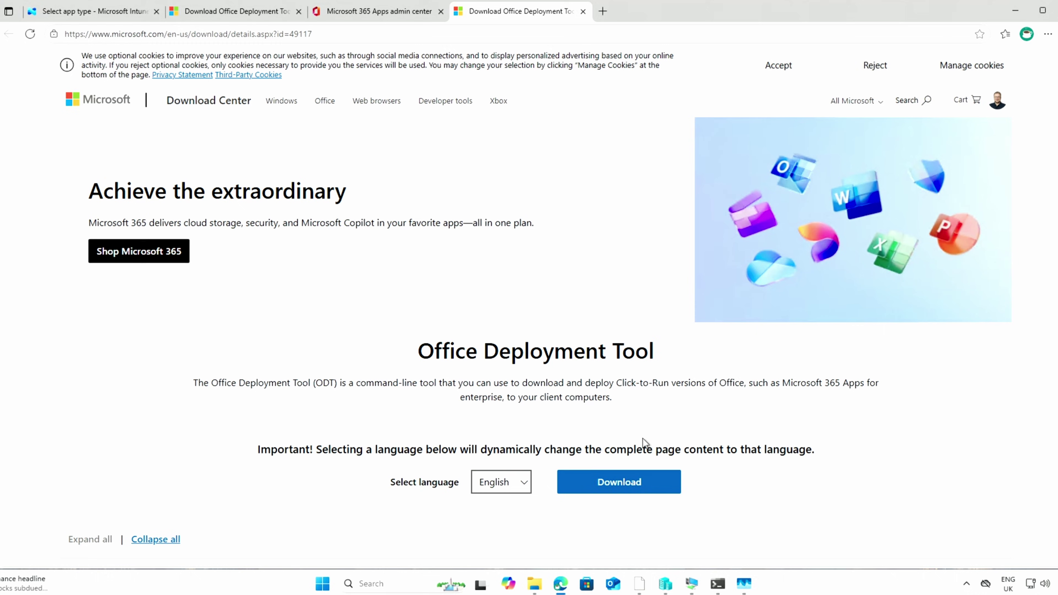
left_click(647, 485)
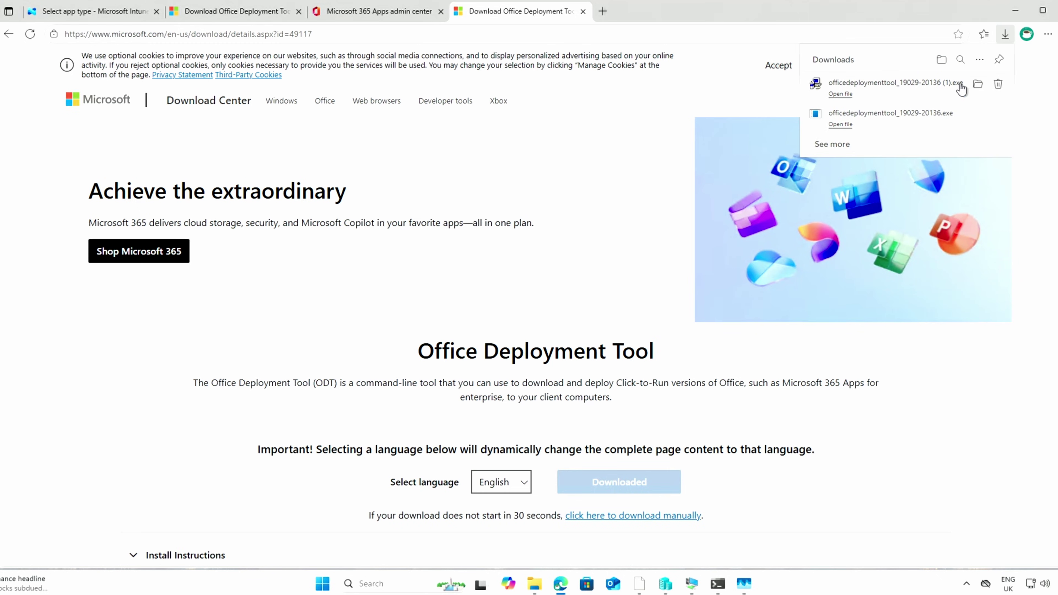
left_click(977, 83)
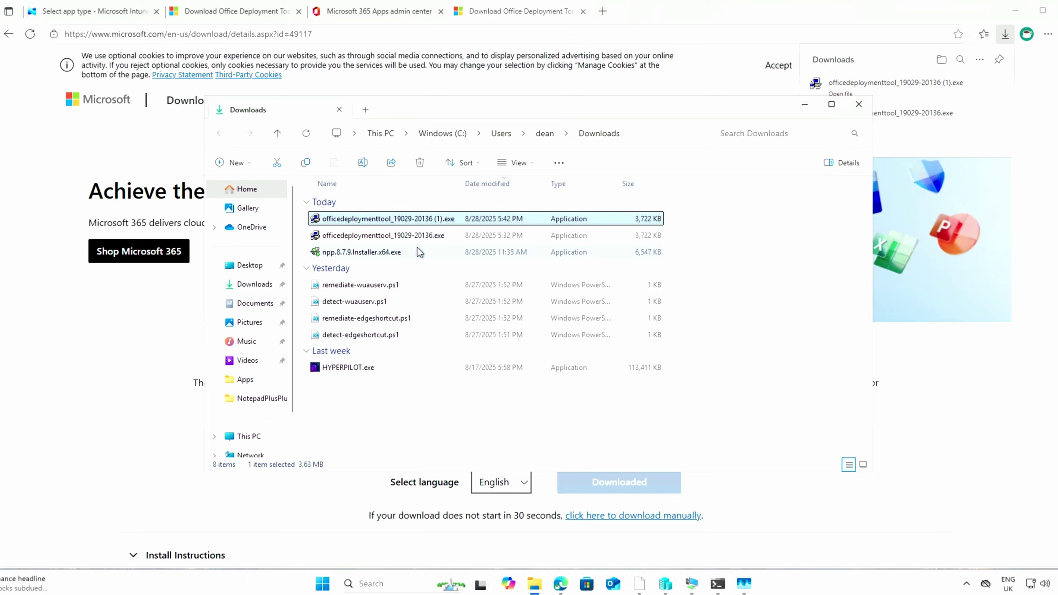
Step: Open the sample configuration XML in C:\Apps\Office to inspect it, then close it
left_click(259, 380)
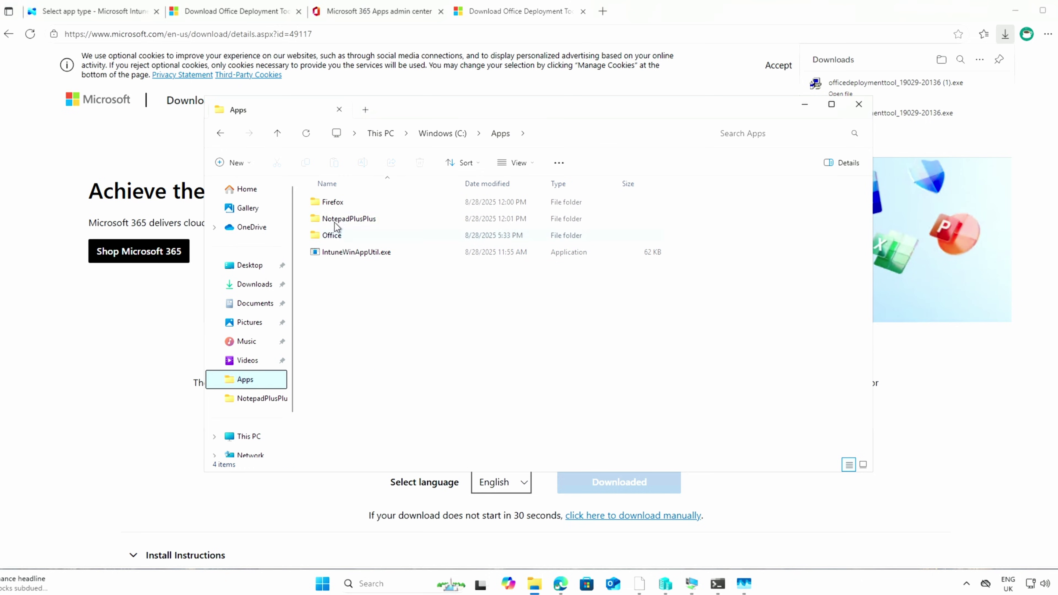
left_click(350, 236)
double_click(350, 236)
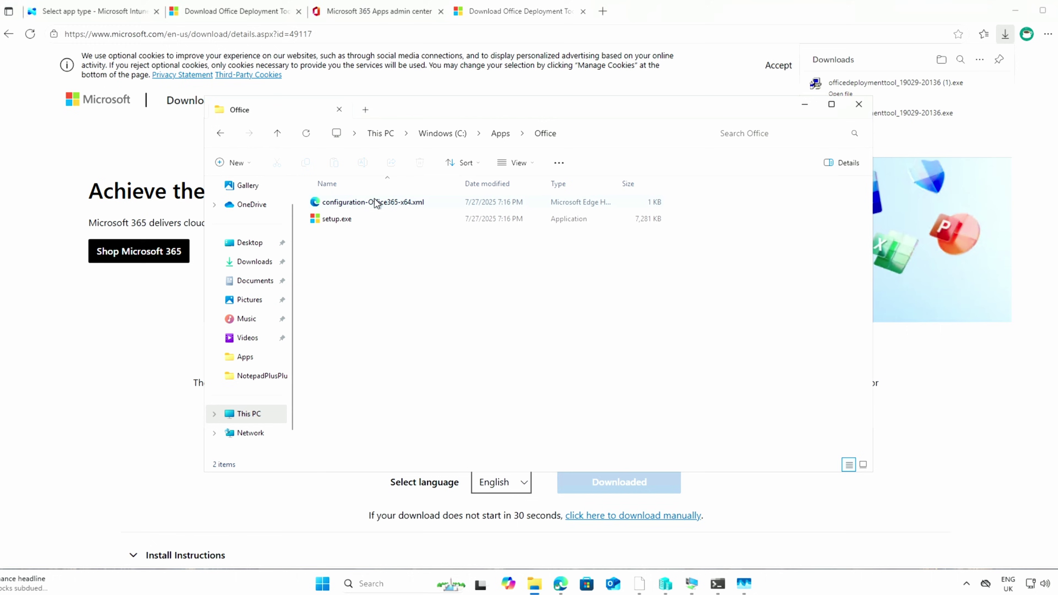
double_click(403, 203)
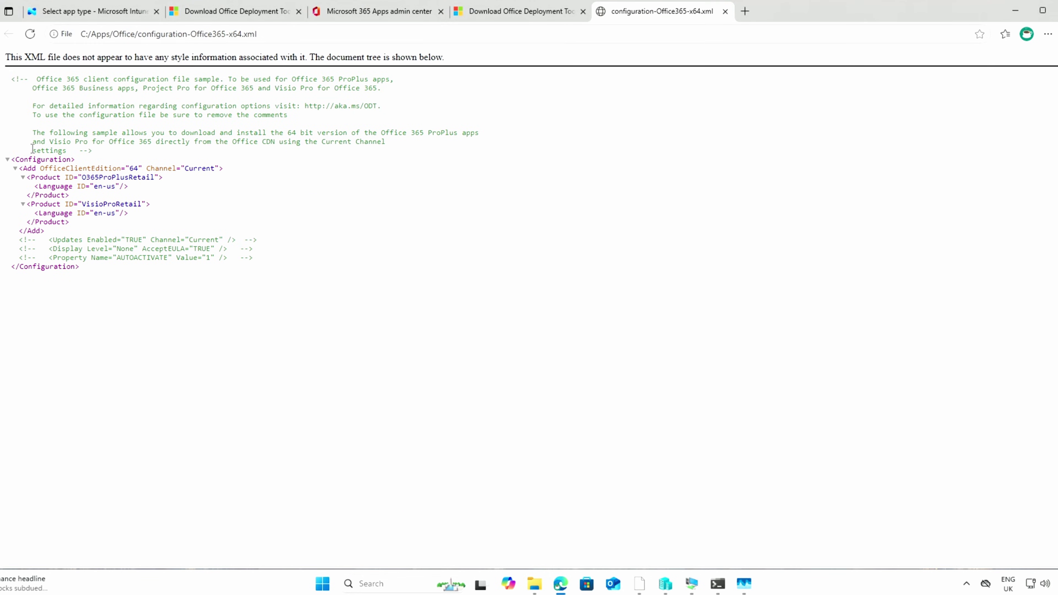
key("ctrl+w")
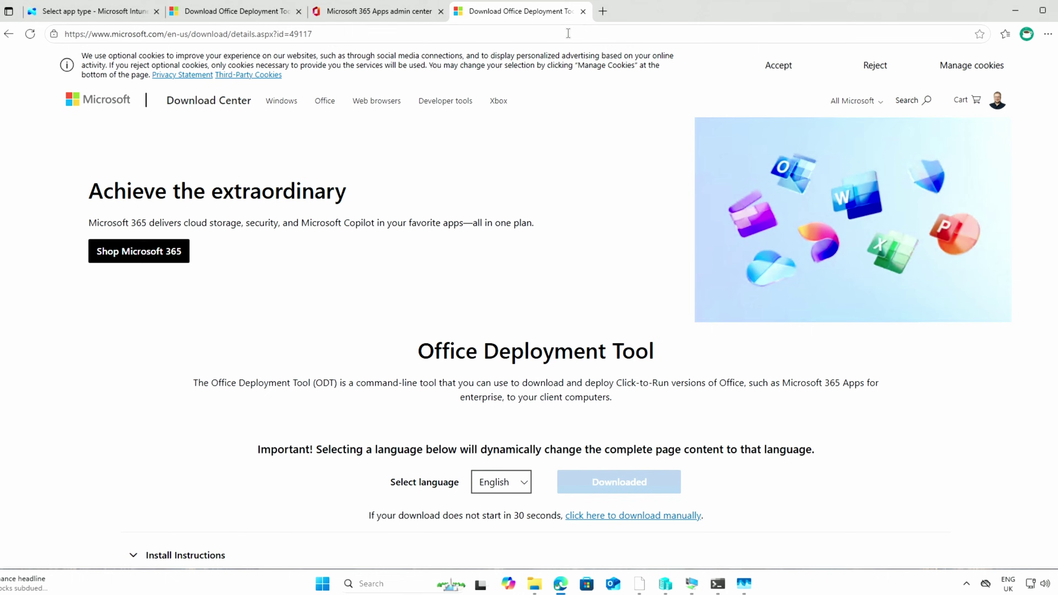
Step: Export the configuration as Configuration-Demo.xml and keep the download
left_click(402, 11)
left_click(506, 7)
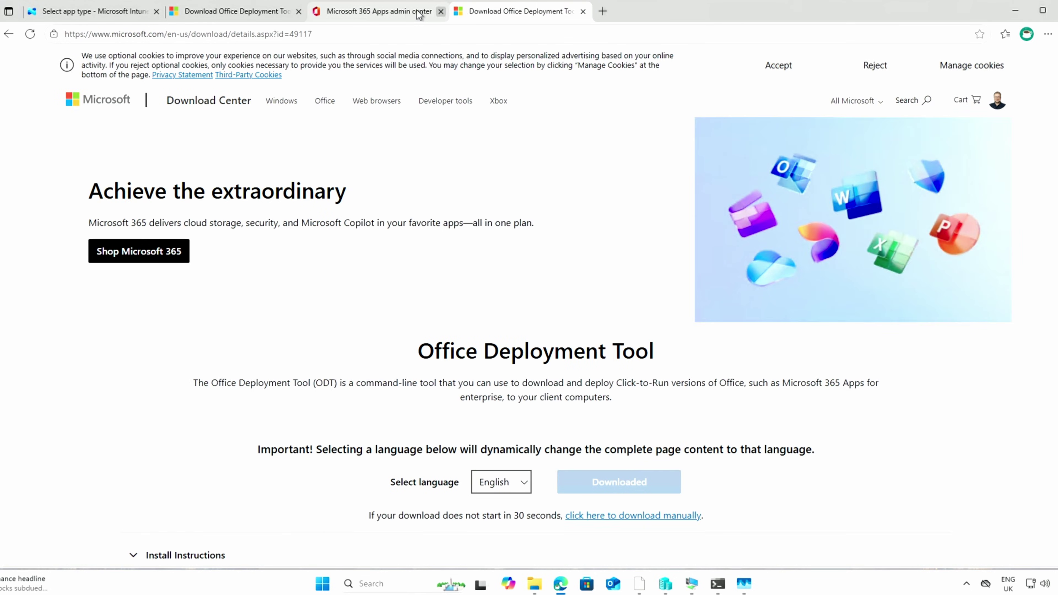
left_click(414, 12)
left_click(344, 490)
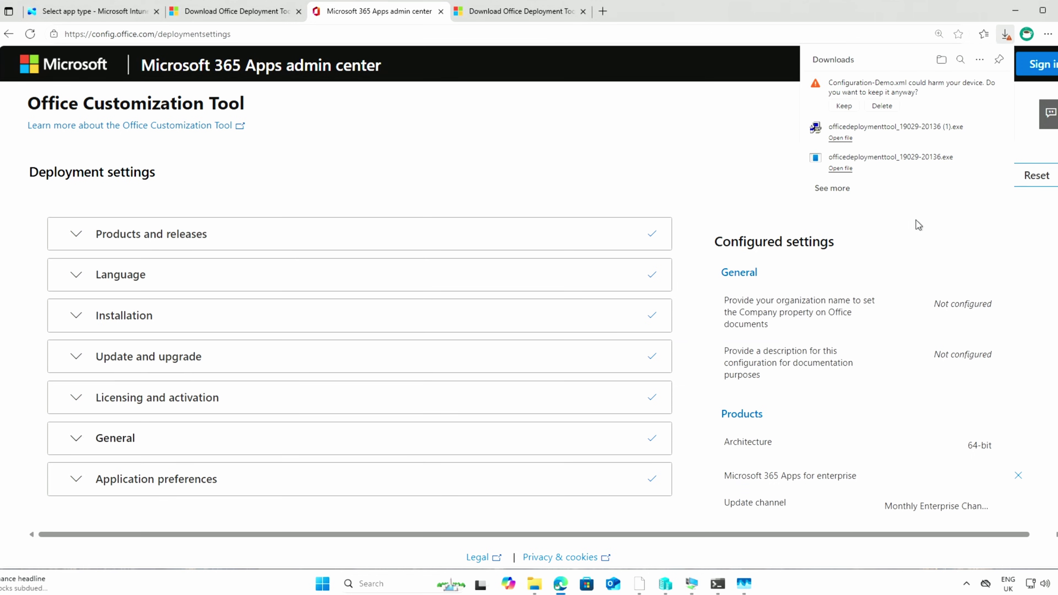
left_click(850, 106)
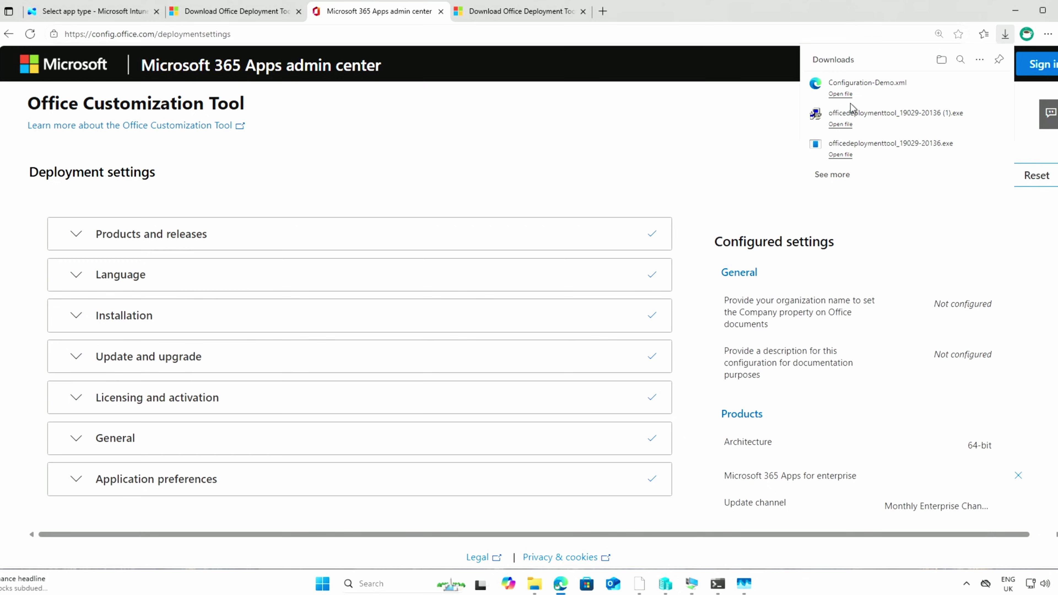
Step: Copy Configuration-Demo.xml from Downloads into the C:\Apps\Office folder
mouse_move(537, 583)
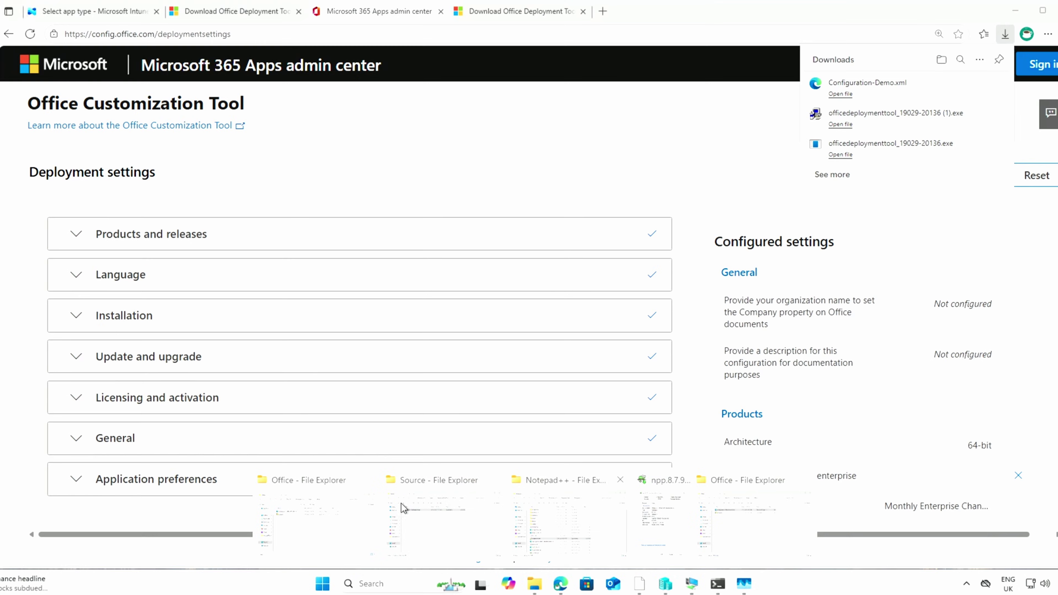
left_click(737, 508)
left_click(460, 255)
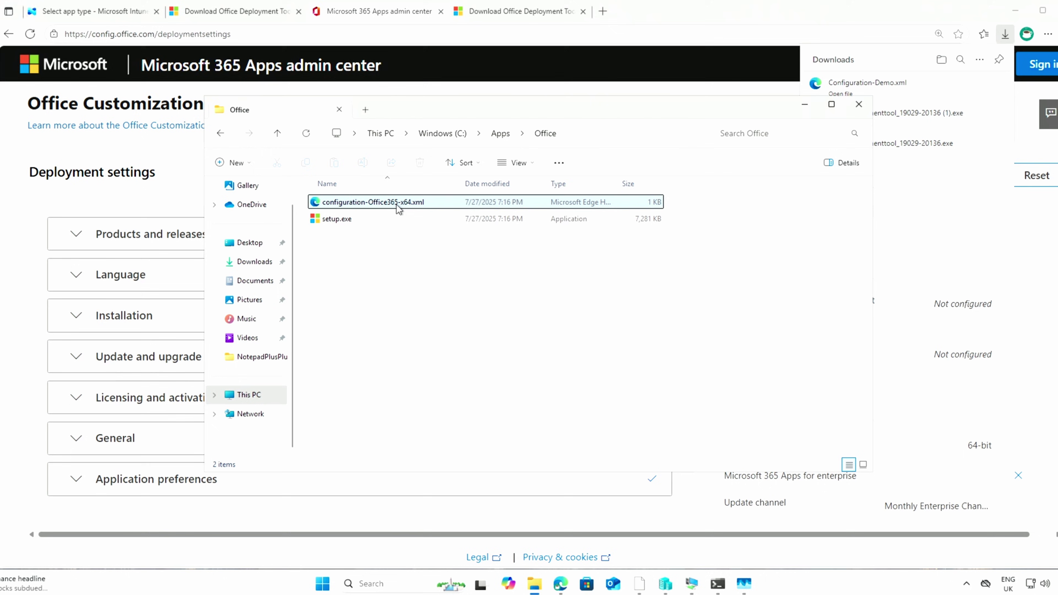
left_click_drag(725, 117, 547, 66)
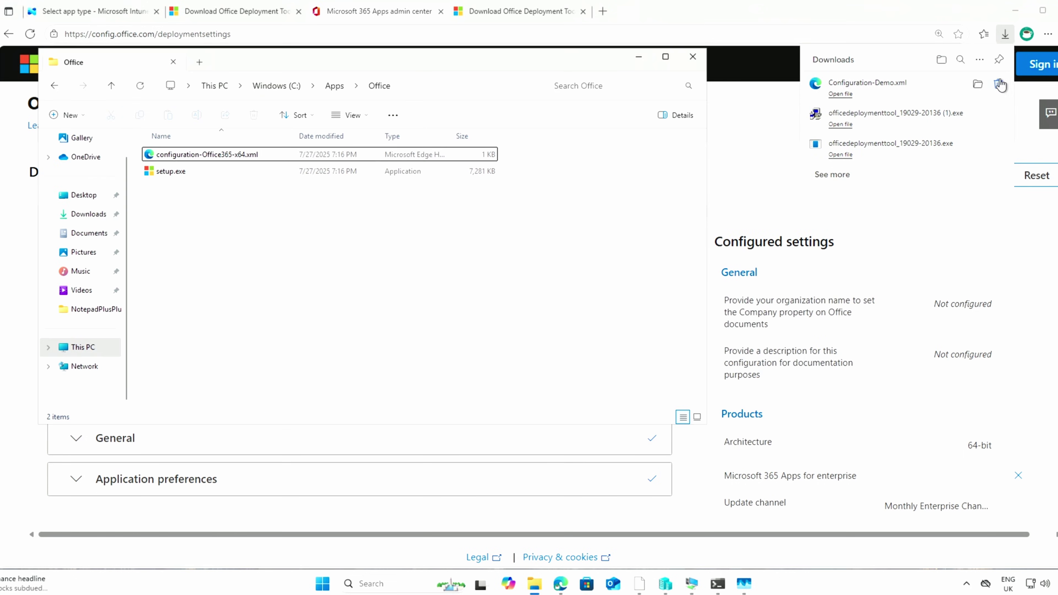
left_click(934, 66)
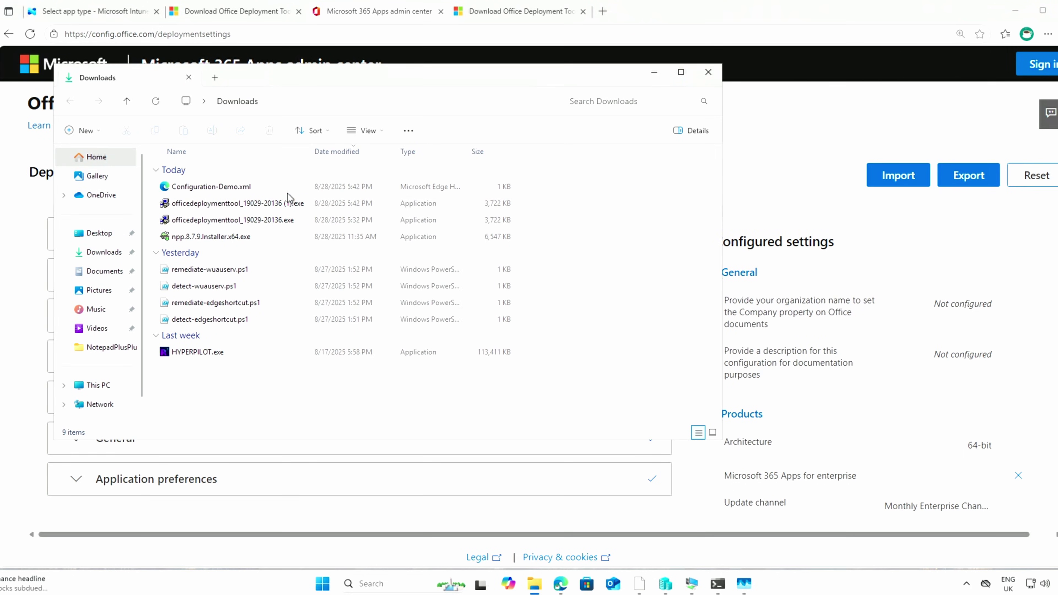
right_click(228, 193)
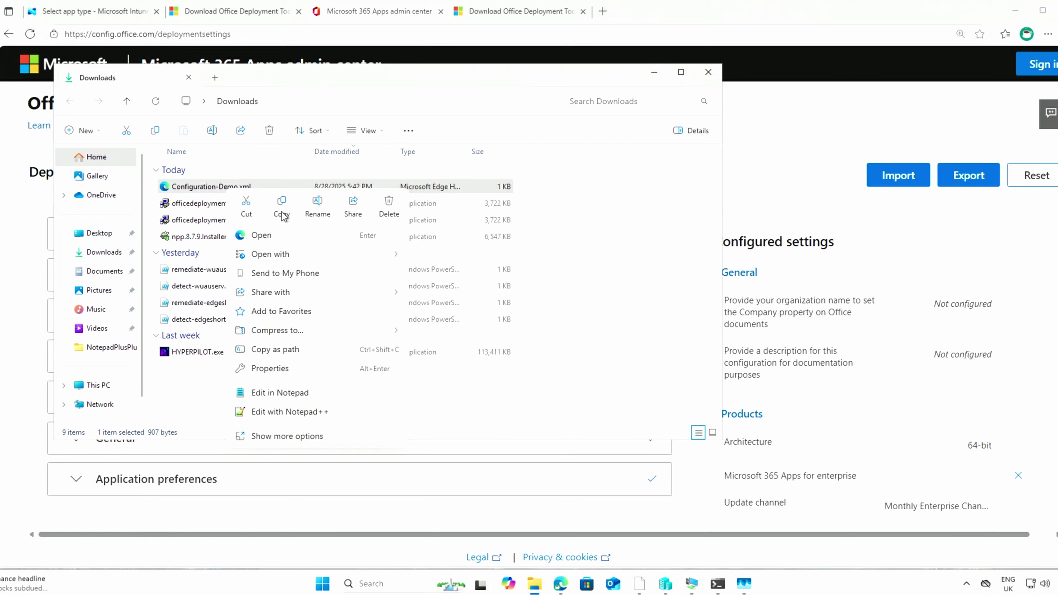
left_click(279, 204)
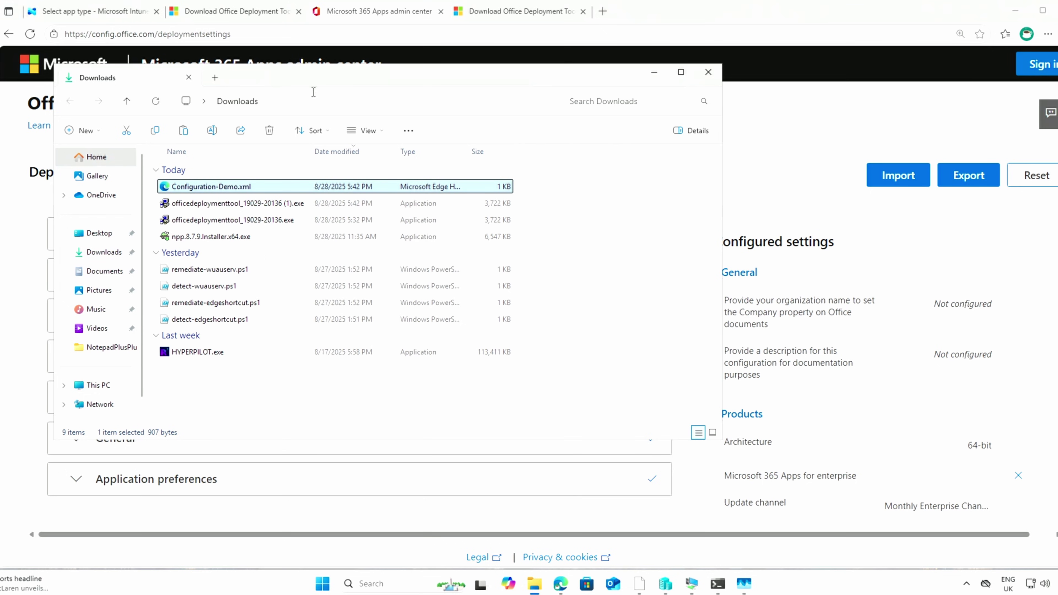
left_click_drag(314, 91, 738, 124)
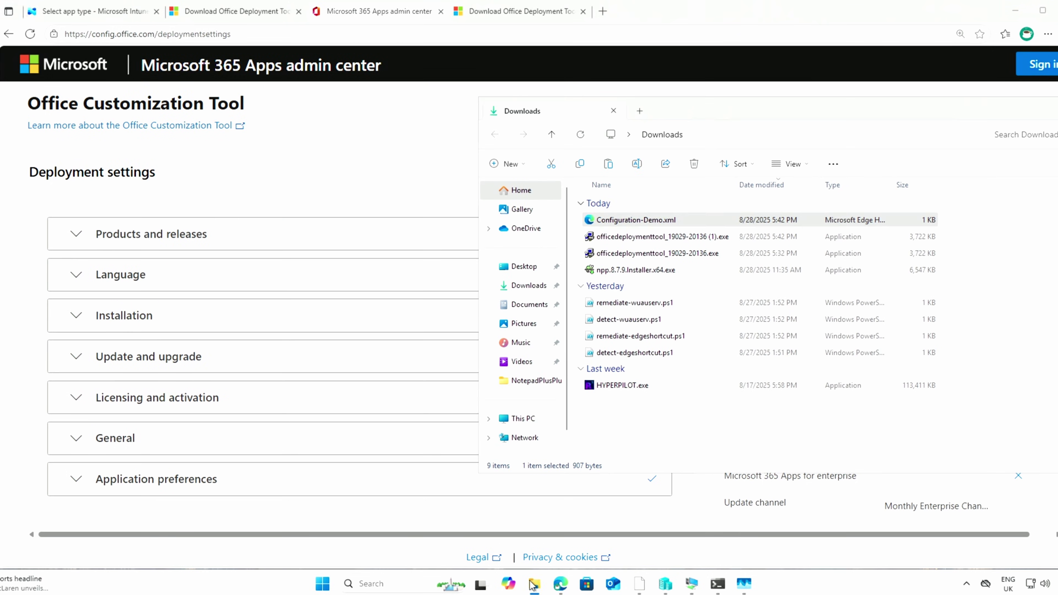
mouse_move(534, 584)
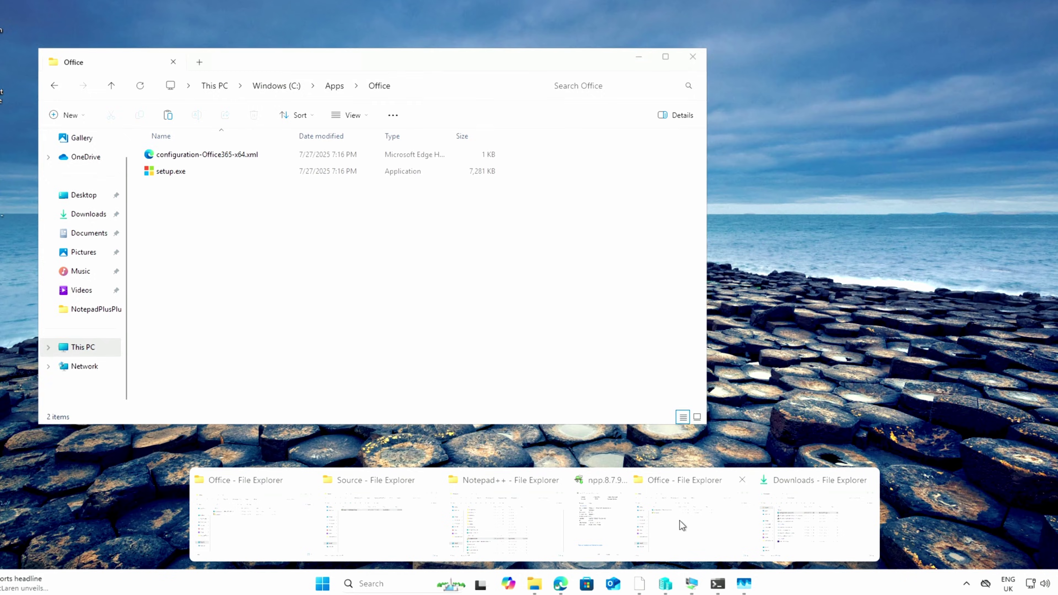
left_click(679, 521)
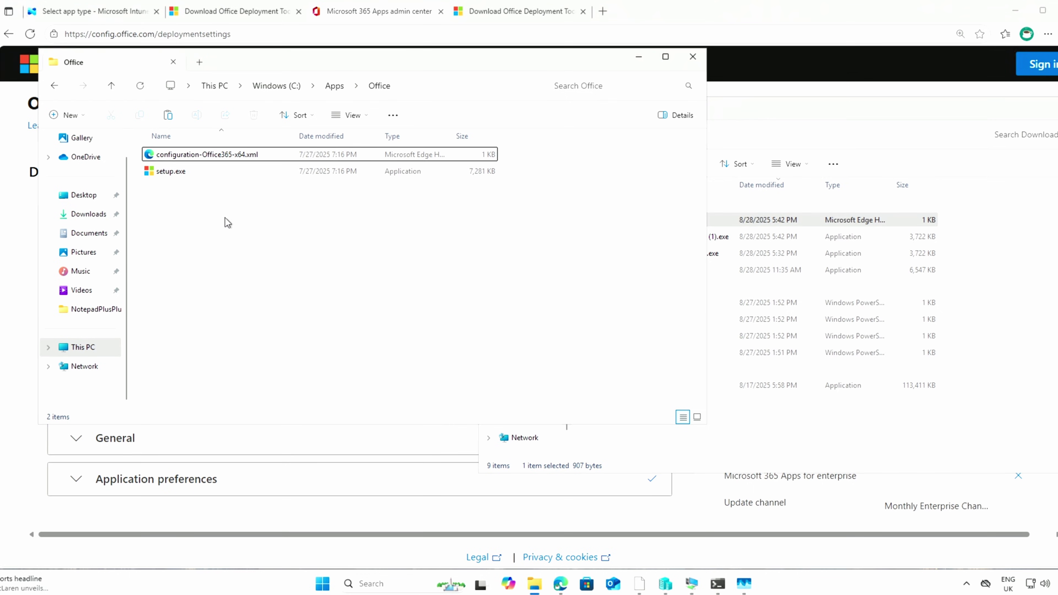
key("ctrl+v")
Step: Delete the sample configuration-Office365-x64.xml from C:\Apps\Office
left_click(238, 154)
right_click(239, 157)
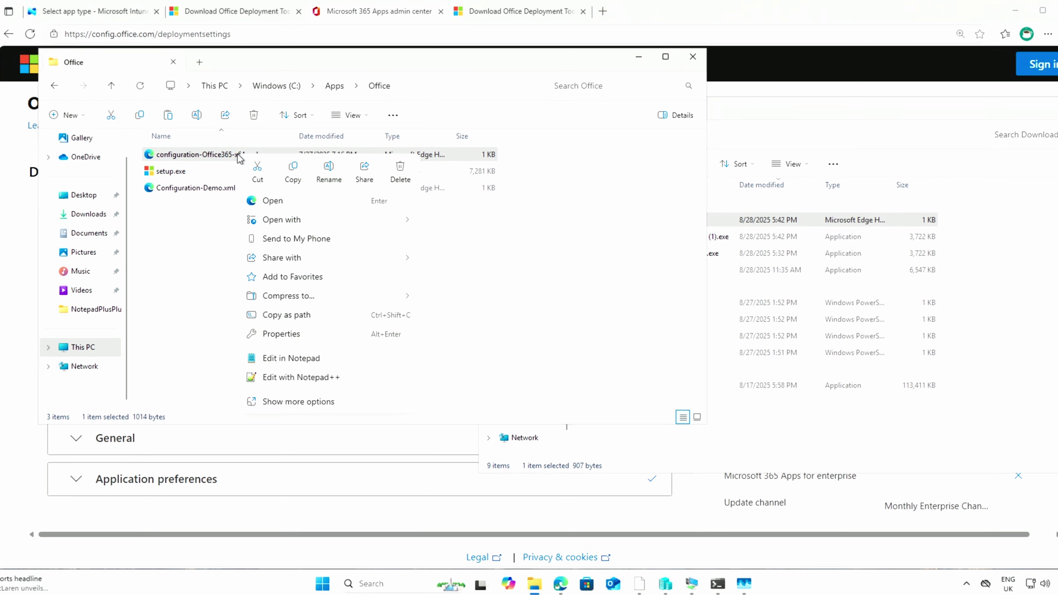
left_click(400, 169)
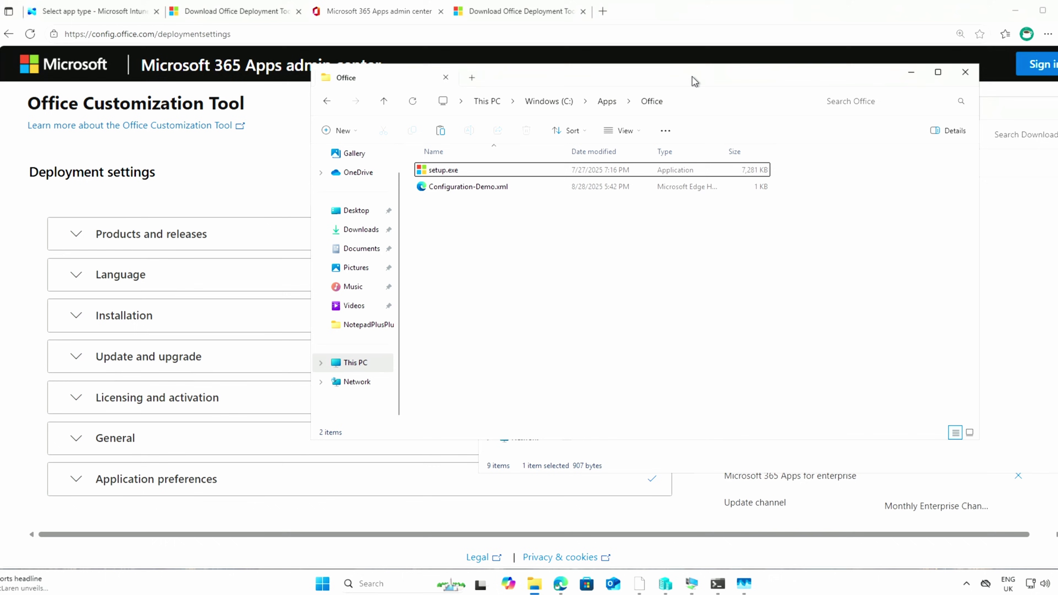
Step: Go to C:\Apps and run IntuneWinAppUtil as administrator
left_click_drag(689, 73, 667, 73)
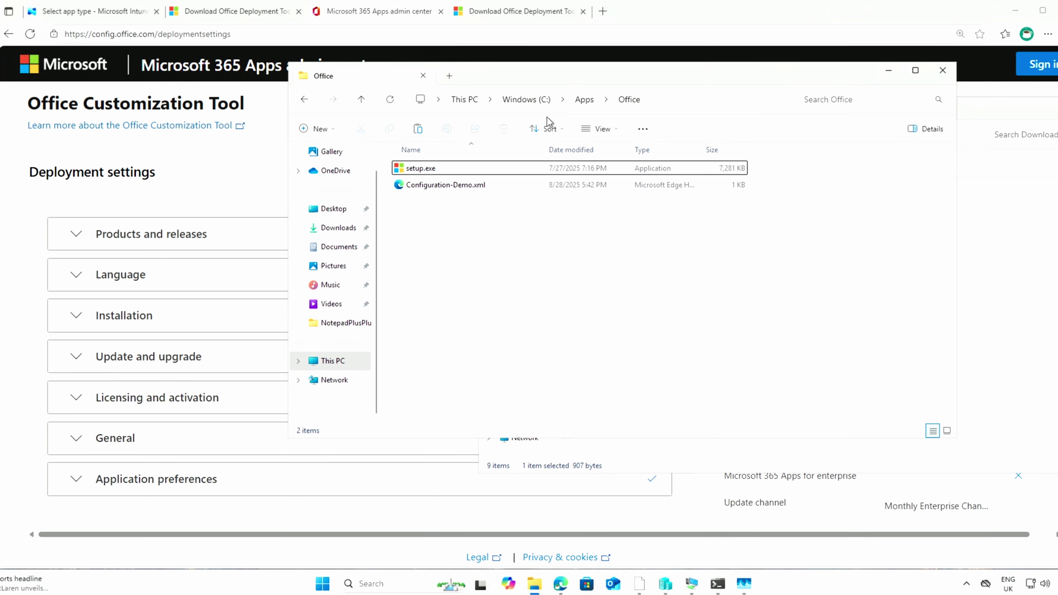
left_click(536, 100)
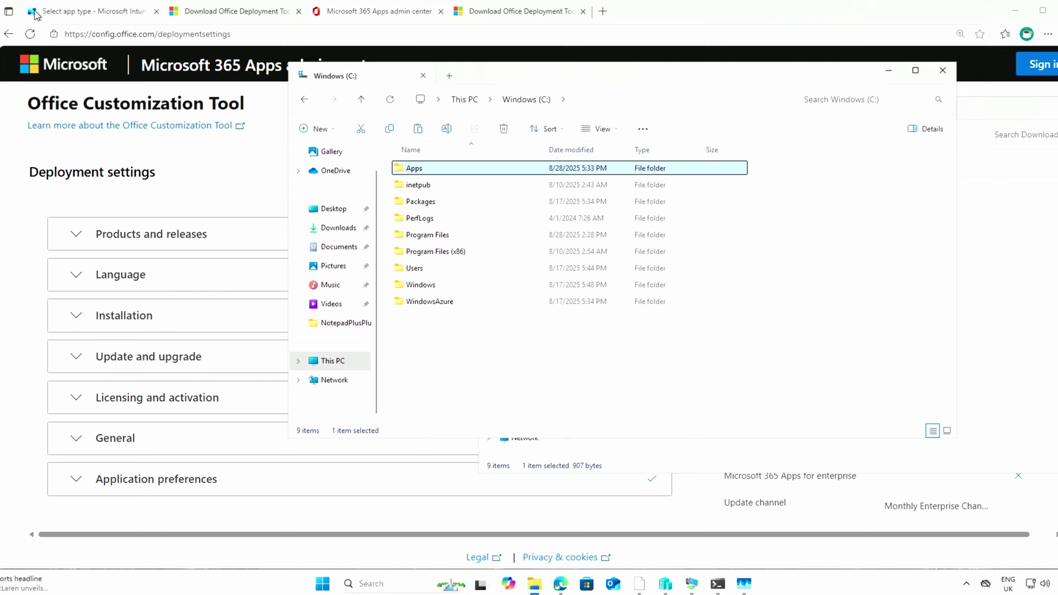
double_click(442, 171)
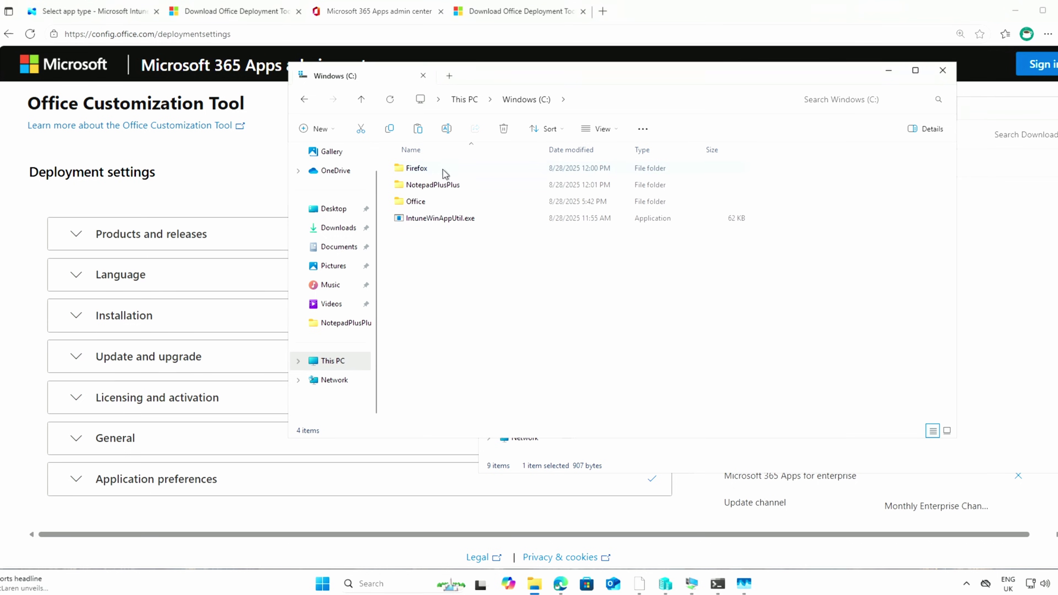
right_click(437, 221)
left_click(522, 322)
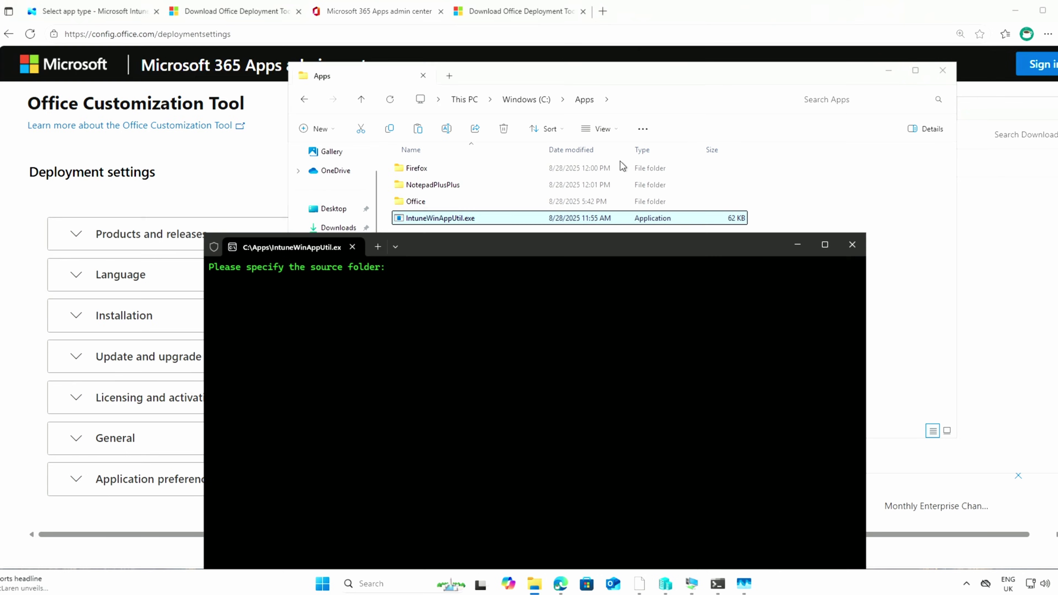
Step: Give IntuneWinAppUtil C:\Apps\Office as the source folder and setup.exe as the setup file
double_click(468, 207)
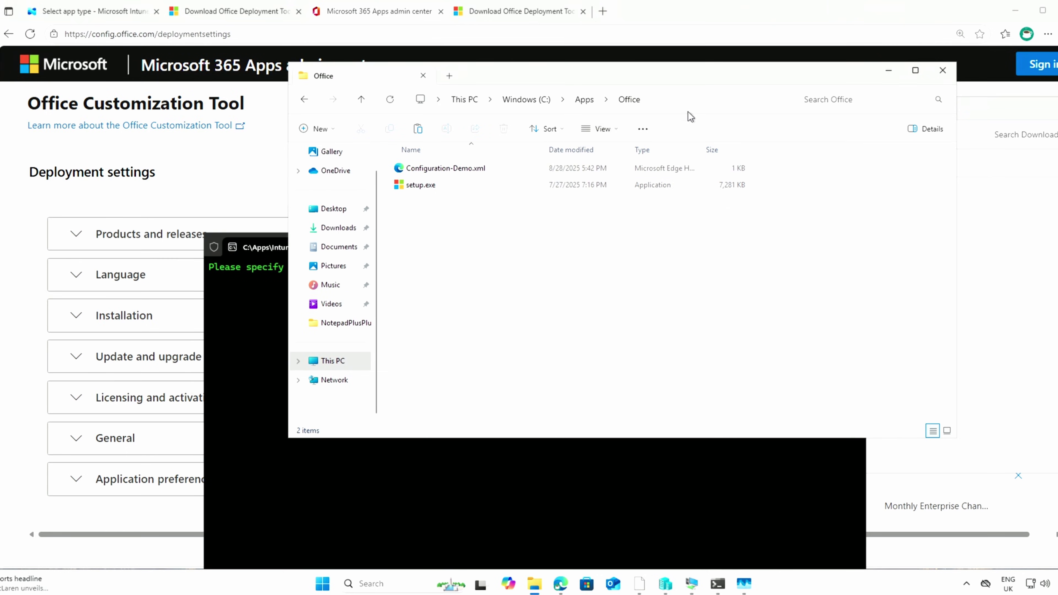
left_click(688, 97)
key("super")
left_click(695, 98)
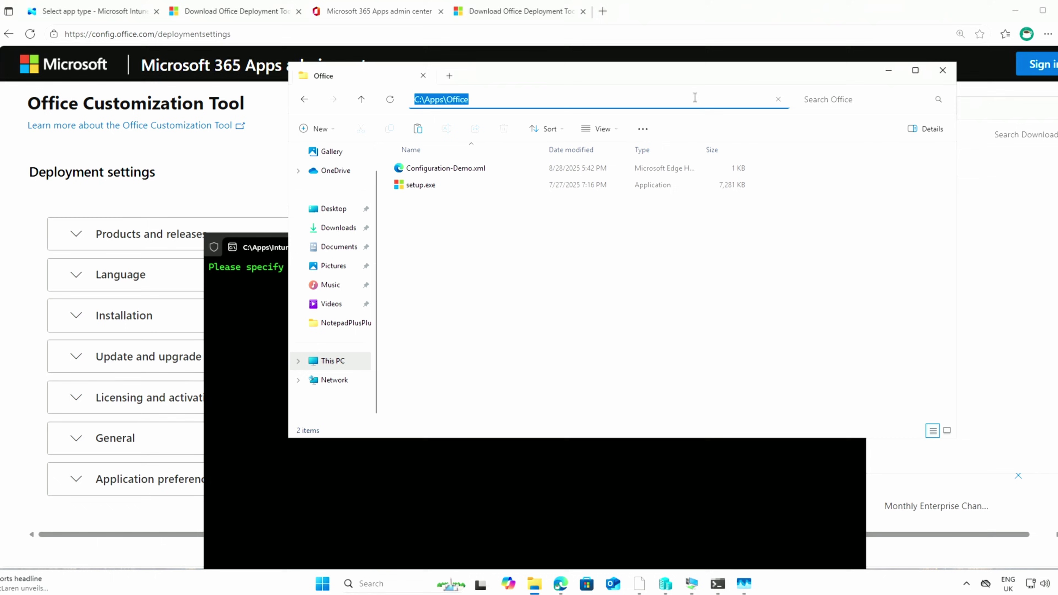
left_click(578, 467)
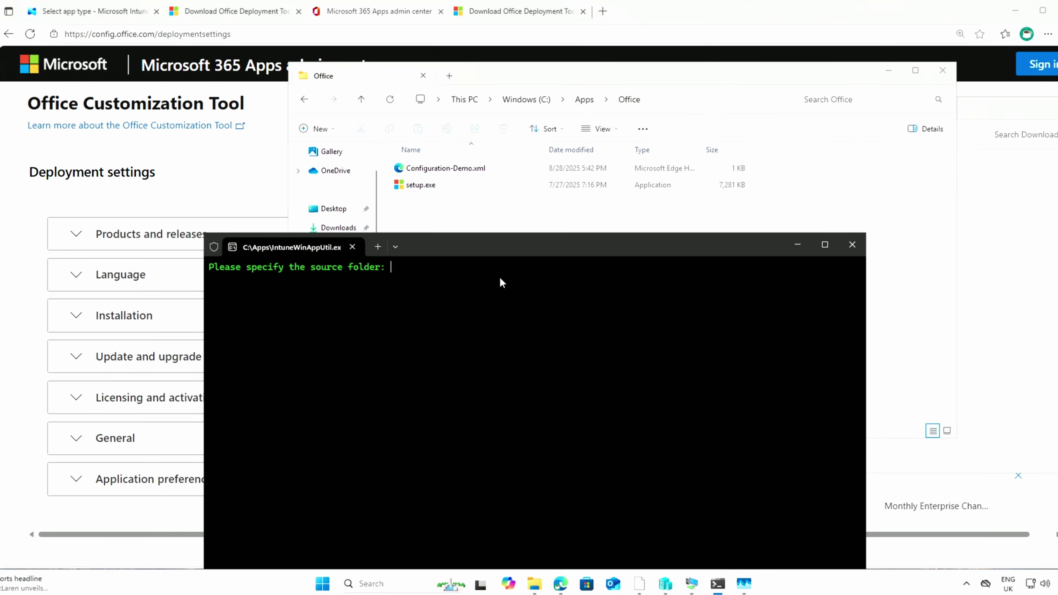
key("ctrl+v")
key("Return")
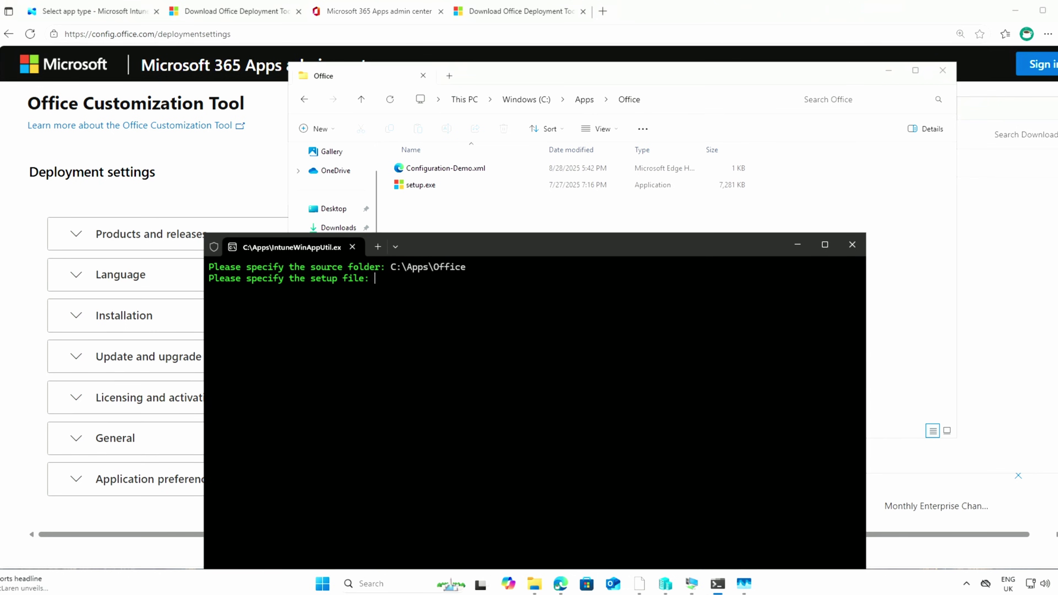
type("setup.exe")
key("Return")
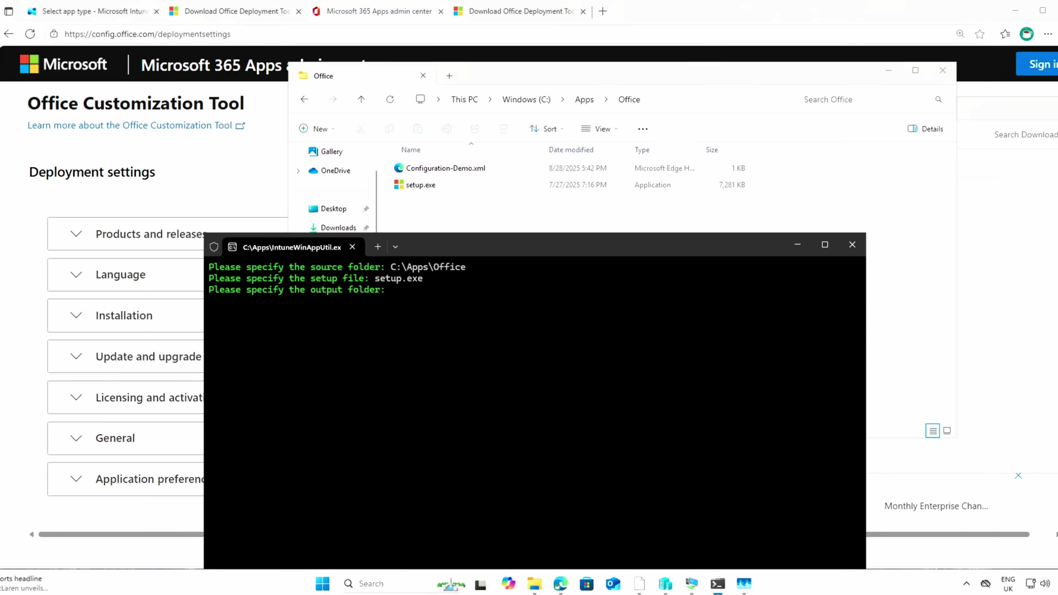
Step: Create a new Office-Output folder inside C:\Apps
key("ctrl+v")
left_click(587, 100)
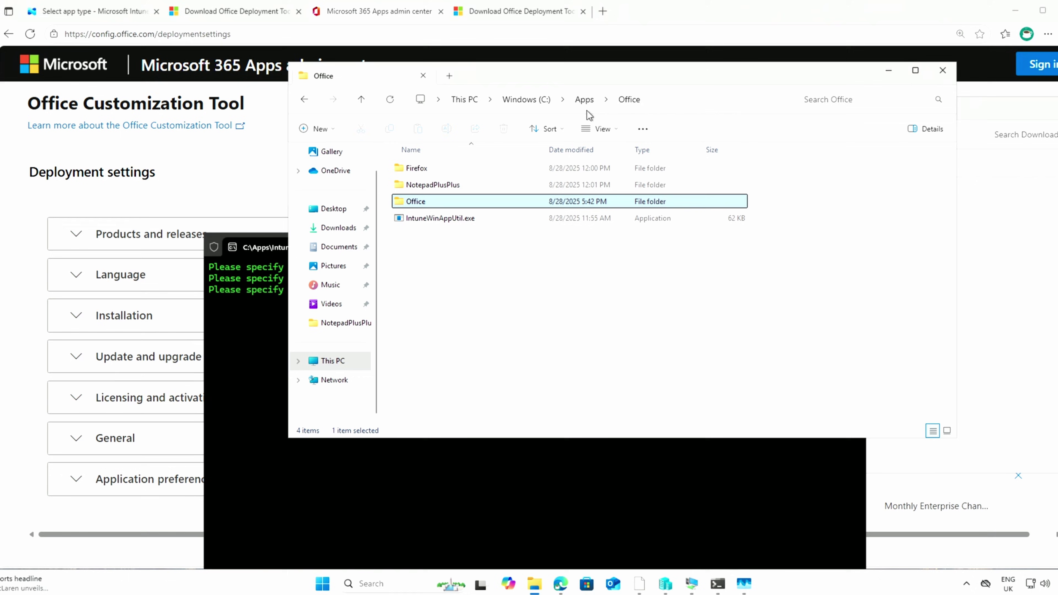
right_click(453, 244)
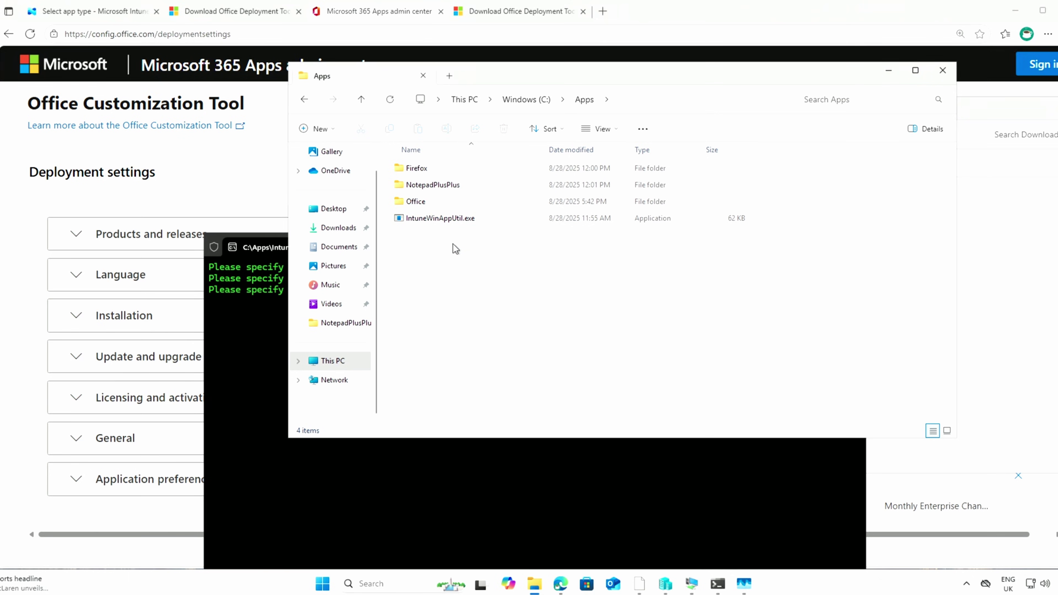
mouse_move(528, 338)
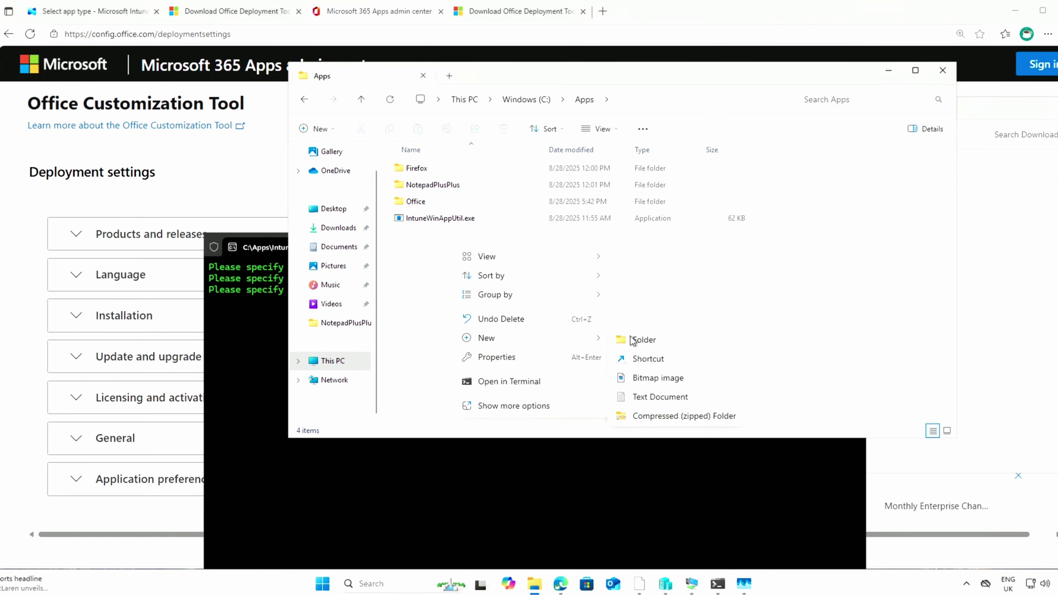
left_click(632, 338)
type("Office")
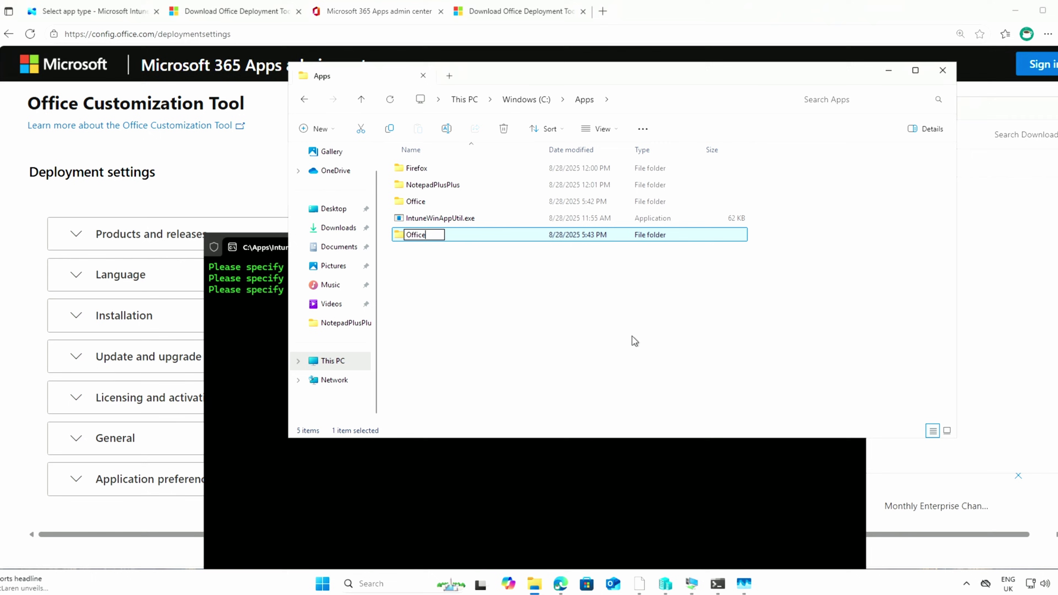
type("-Output")
key("Return")
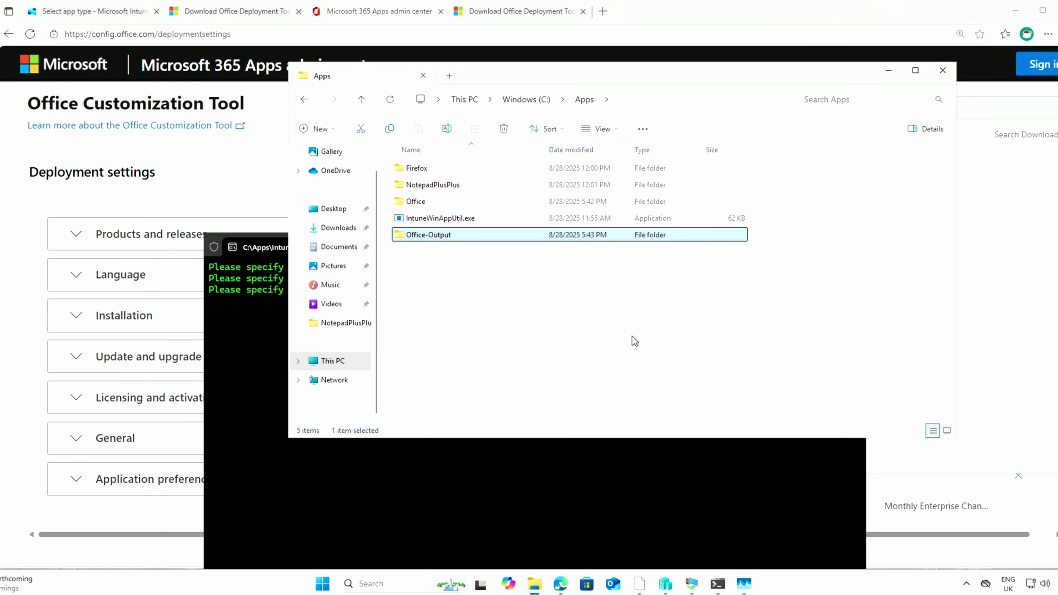
double_click(520, 235)
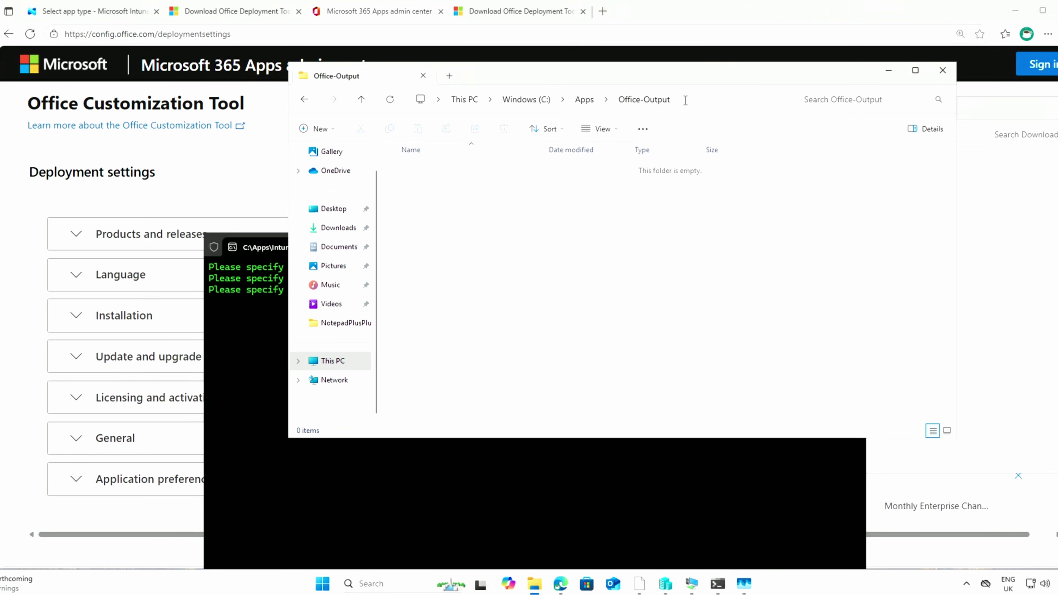
Step: Set C:\Apps\Office-Output as the output folder, answer N to catalog folder, and package
key("alt+d")
key("ctrl+c")
left_click(281, 404)
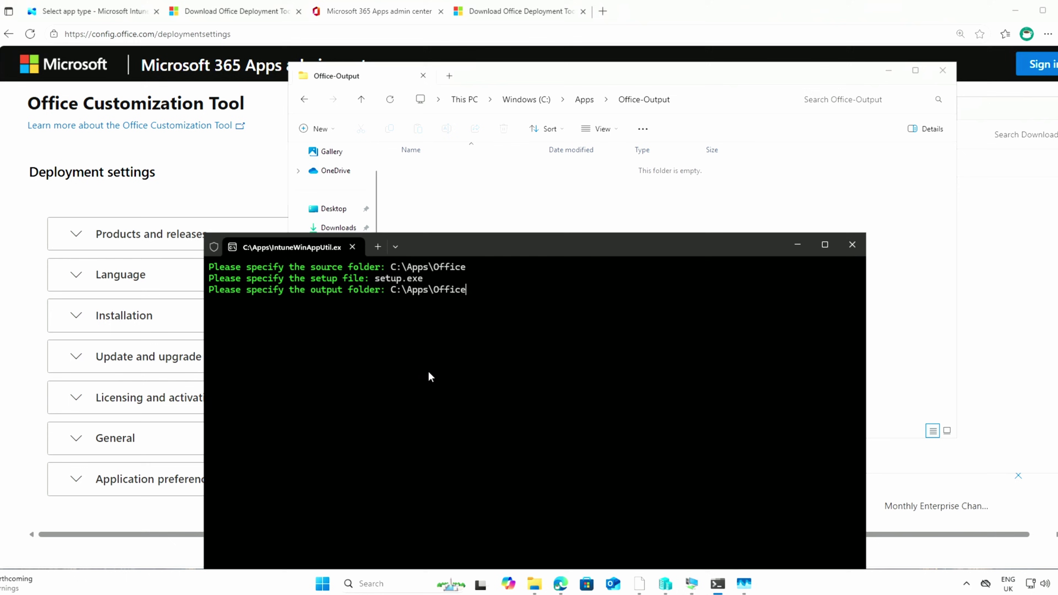
key("BackSpace")
key("BackSpace")
key("BackSpace")
key("BackSpace")
key("BackSpace")
key("BackSpace")
key("BackSpace")
key("BackSpace")
key("BackSpace")
key("BackSpace")
key("ctrl+v")
key("Return")
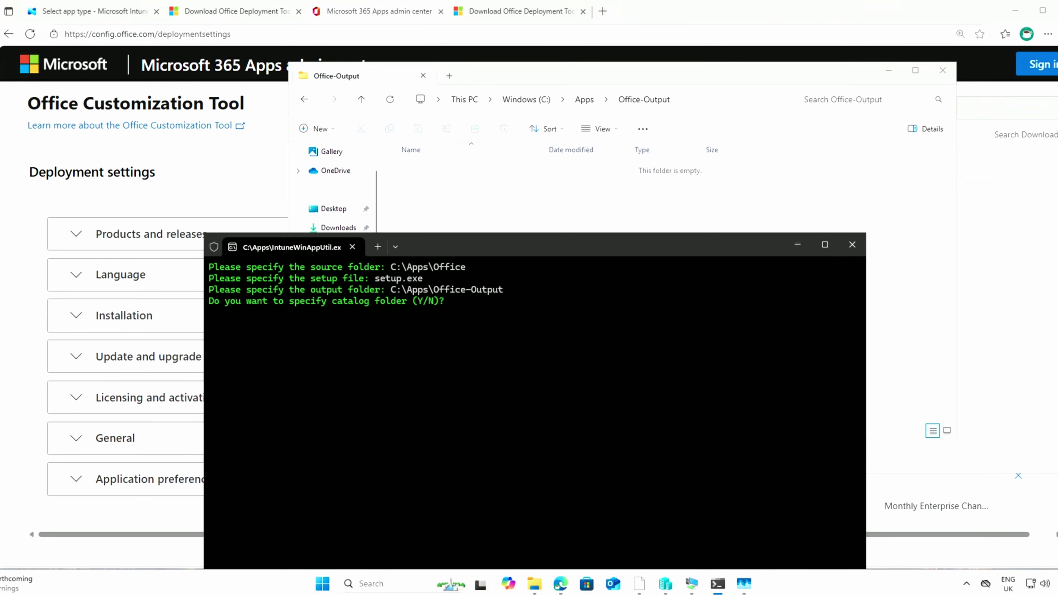
type("n")
key("Return")
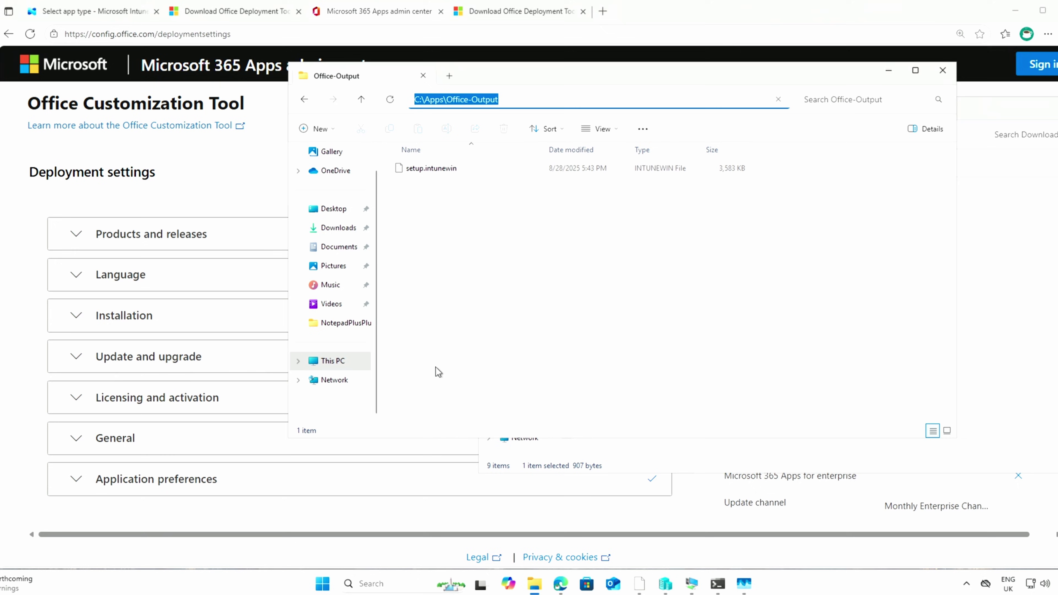
Step: Add a Windows app (Win32) and upload setup.intunewin from C:\Apps\Office-Output
left_click(449, 187)
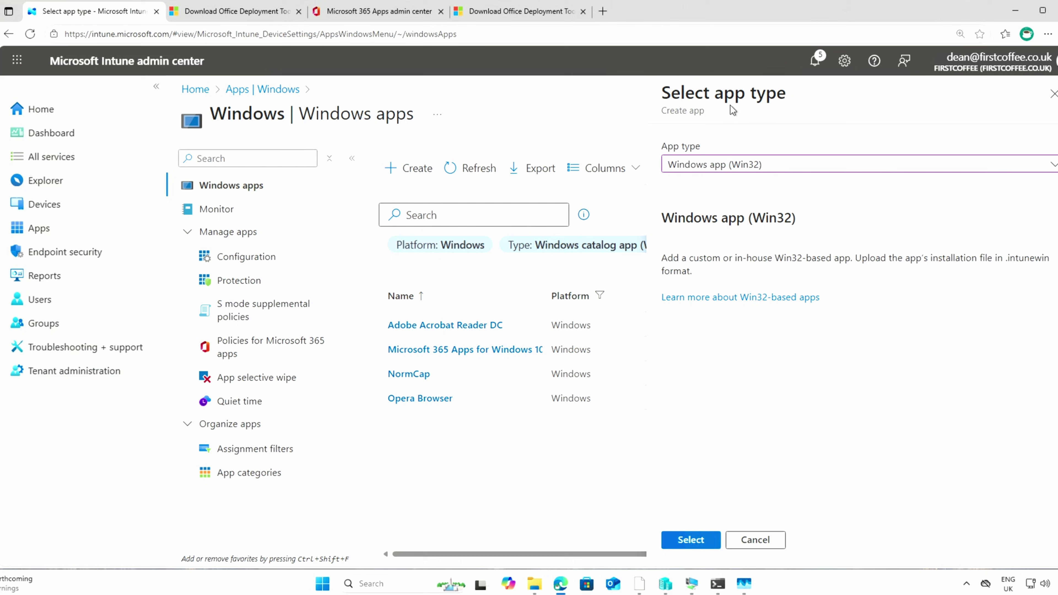
left_click(691, 539)
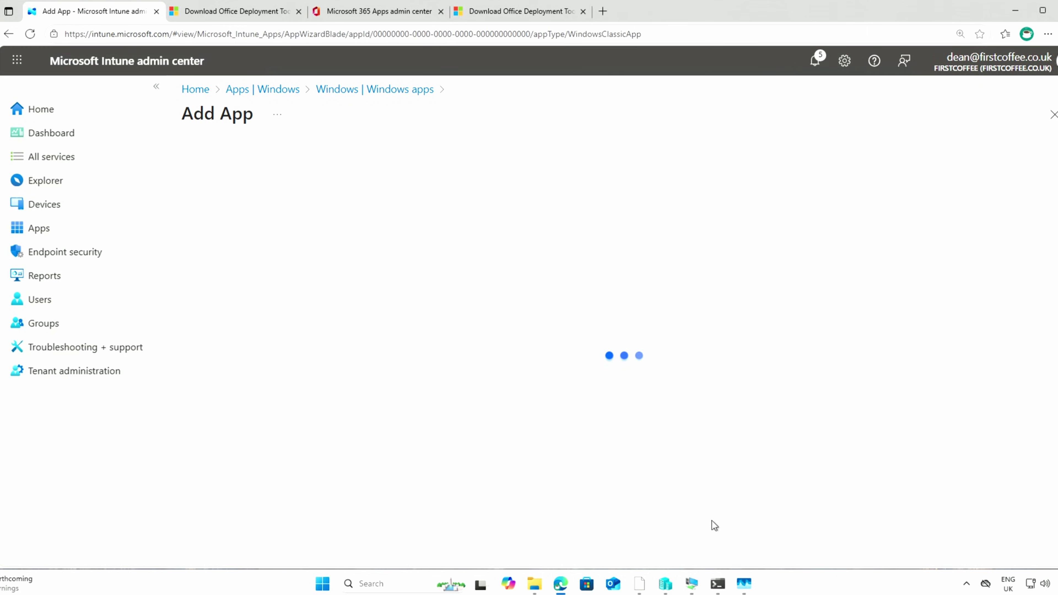
left_click(406, 213)
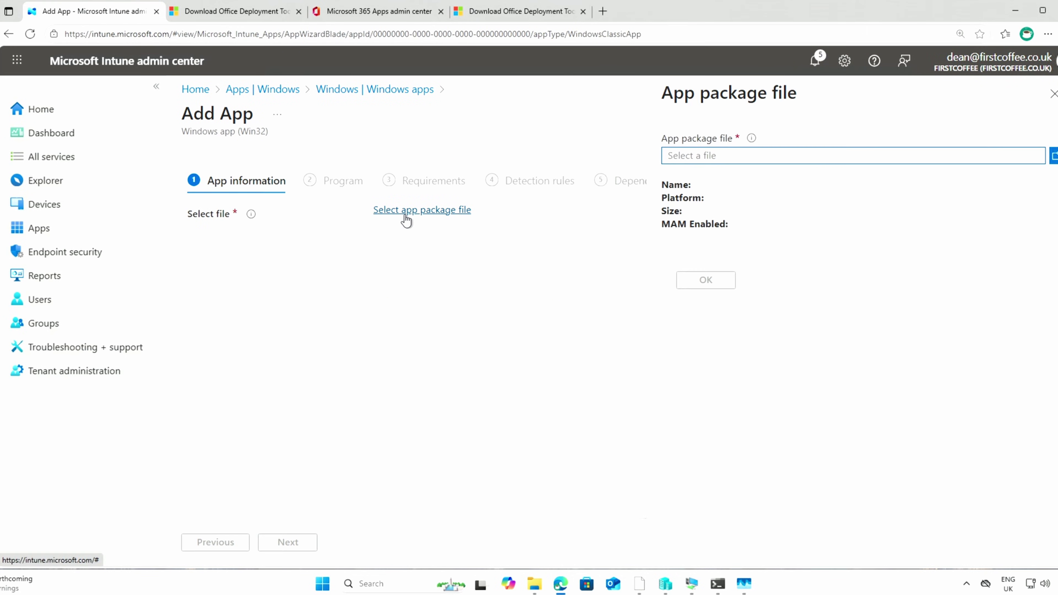
left_click(733, 163)
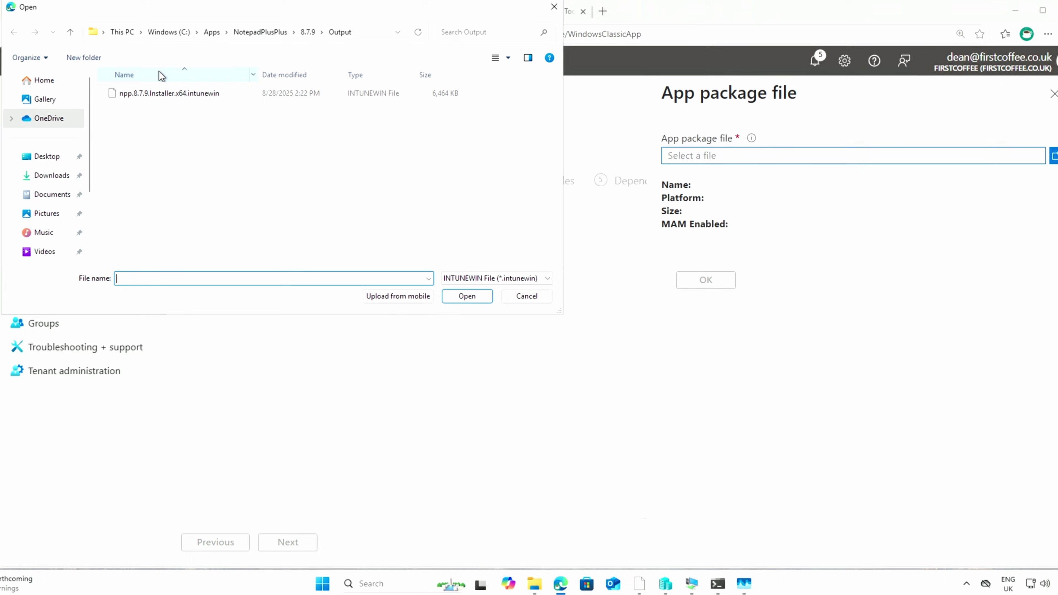
left_click(212, 32)
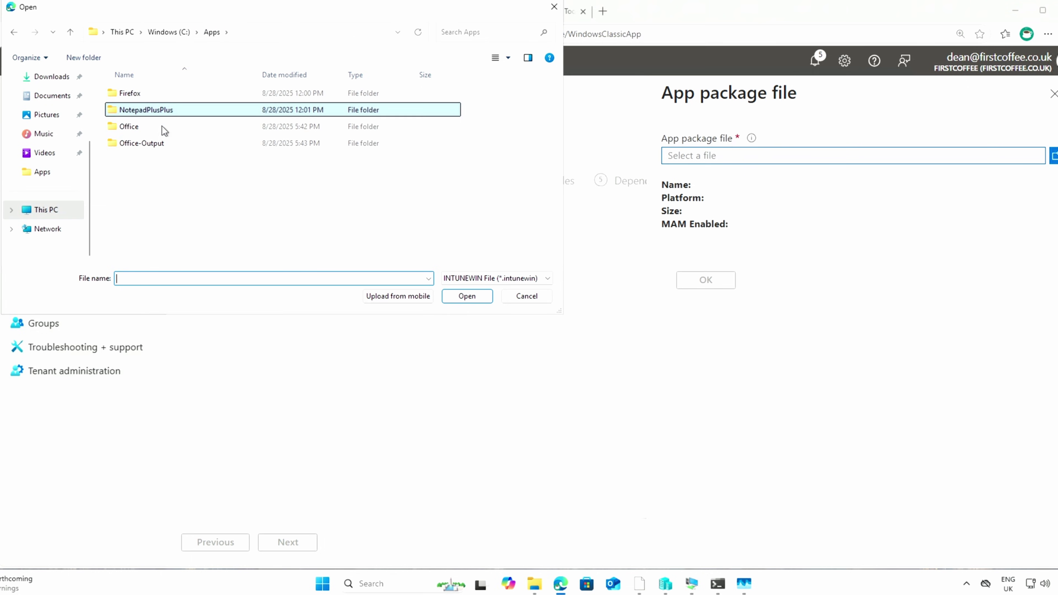
double_click(161, 143)
left_click(160, 95)
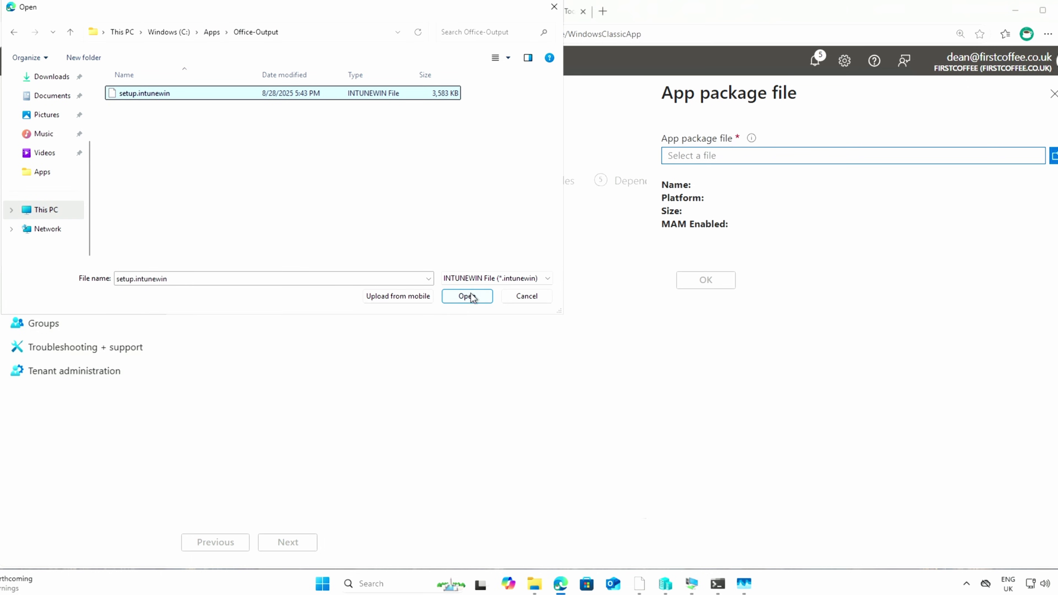
left_click(467, 296)
left_click(699, 287)
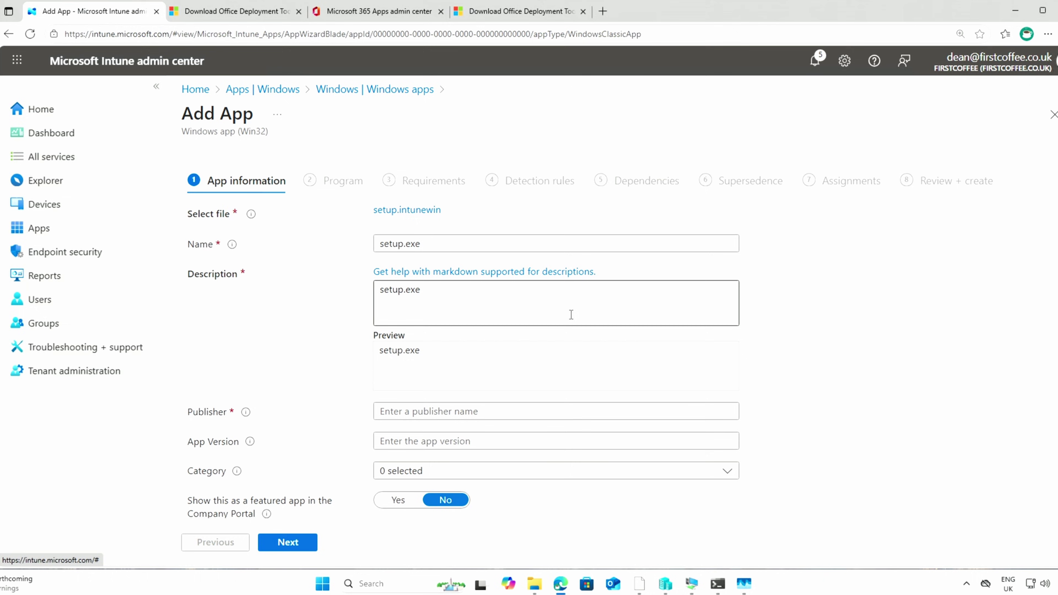
Step: Name the app 'Microsoft 365 Apps for Enterprise' with description 'MICROSOFT OFFICE'
left_click_drag(504, 247, 281, 249)
type("microso")
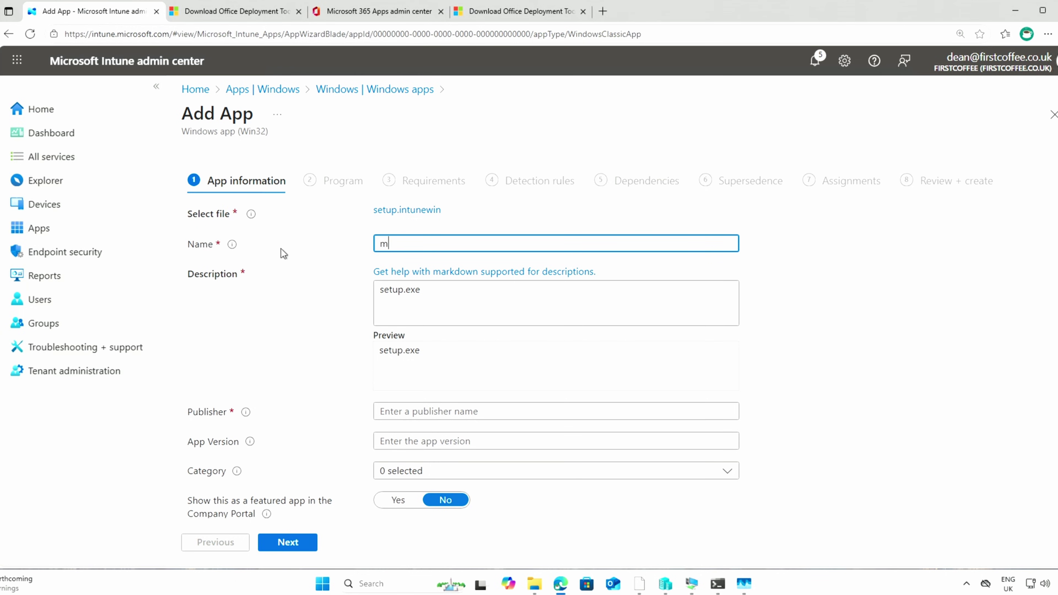
key("BackSpace")
key("BackSpace")
key("BackSpace")
key("BackSpace")
key("BackSpace")
key("BackSpace")
key("BackSpace")
type("Mic")
type("ros")
type("oft Office")
key("BackSpace")
key("BackSpace")
key("BackSpace")
key("BackSpace")
key("BackSpace")
key("BackSpace")
type("365 Apps for")
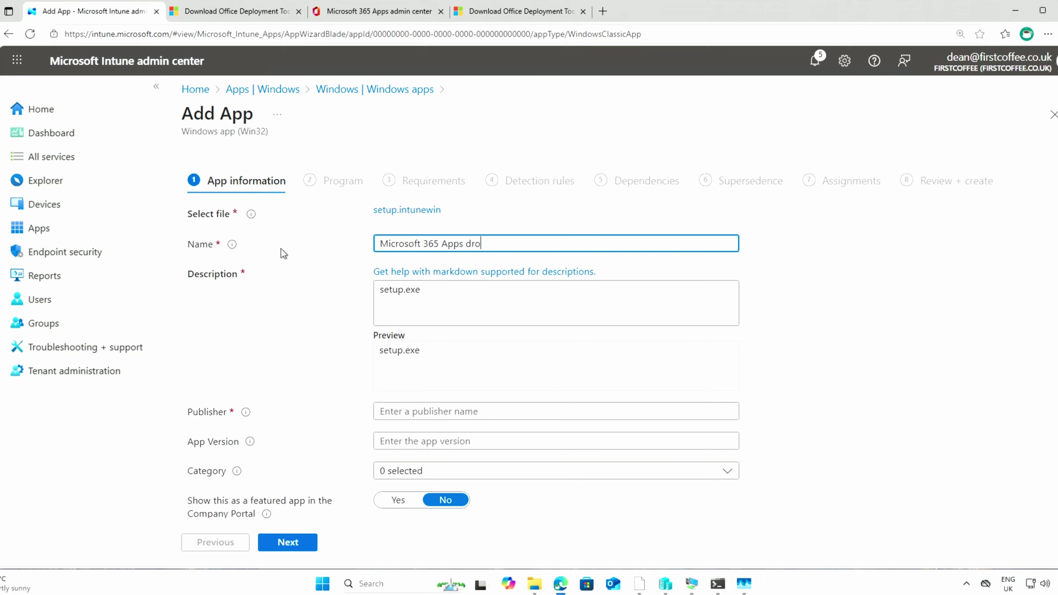
key("BackSpace")
key("BackSpace")
key("BackSpace")
type("for Enterprise")
key("Tab")
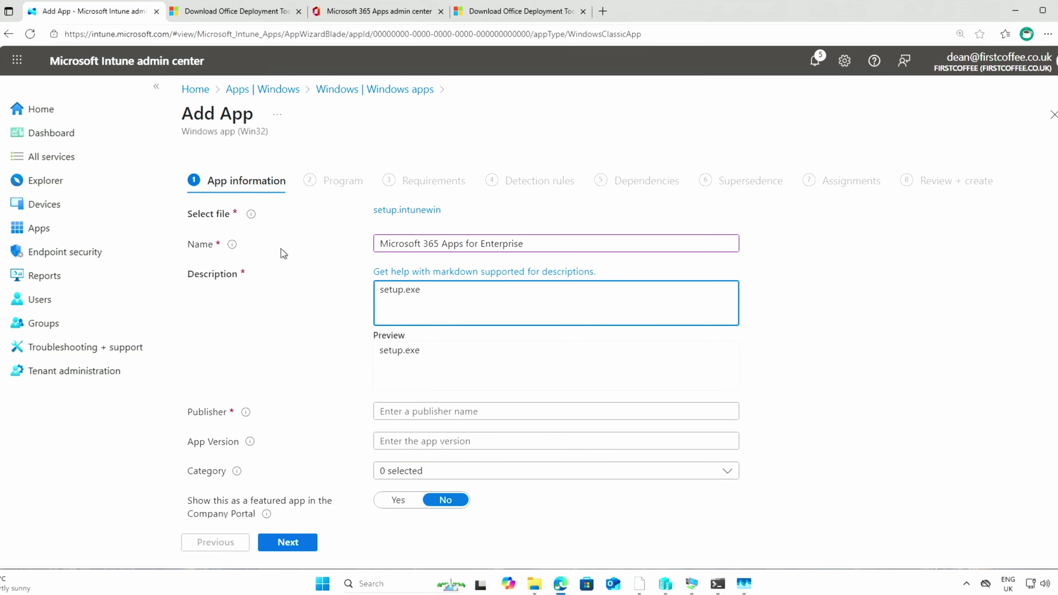
key("ctrl+a")
type("MIc")
key("BackSpace")
type("CROSOFT OFFICE")
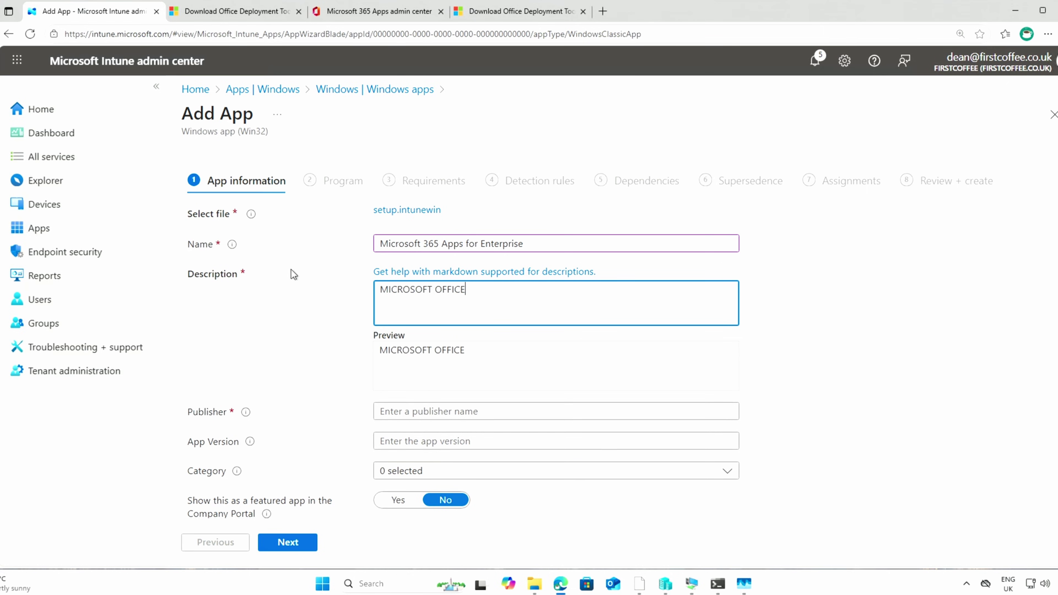
Step: Set publisher Microsoft and app version 16.0.19029.20136, then continue to Program
left_click(434, 407)
type("Microsoft")
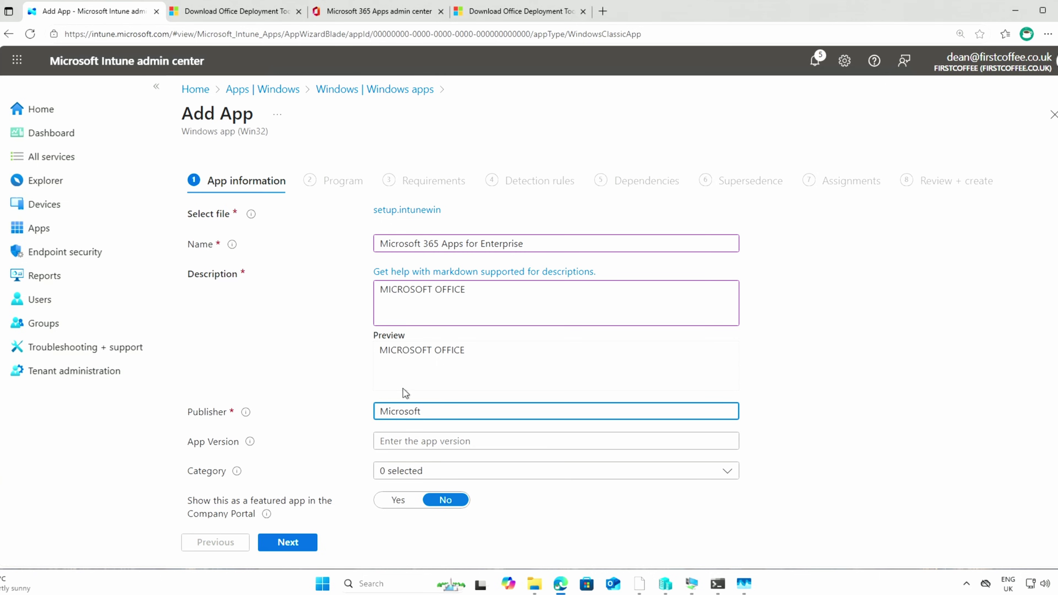
left_click(451, 440)
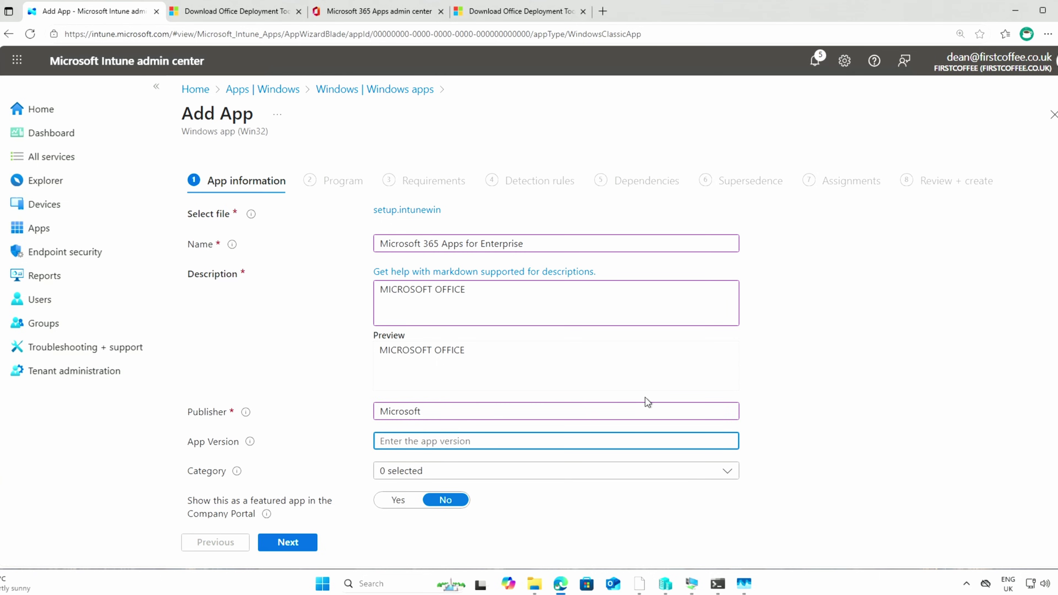
type("16.0.19029.20136")
scroll(797, 431, "down", 5)
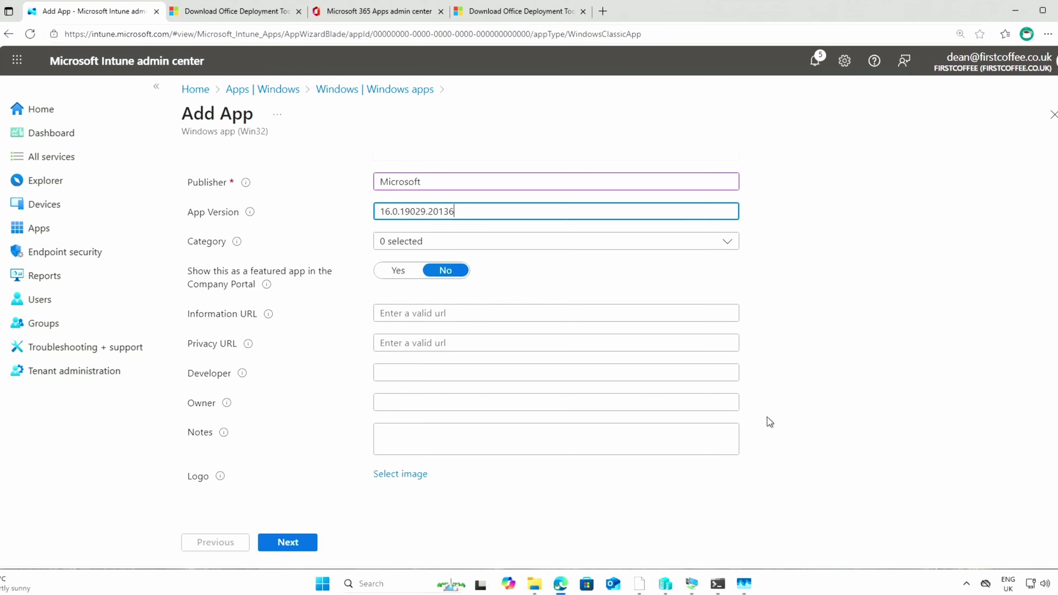
left_click(309, 544)
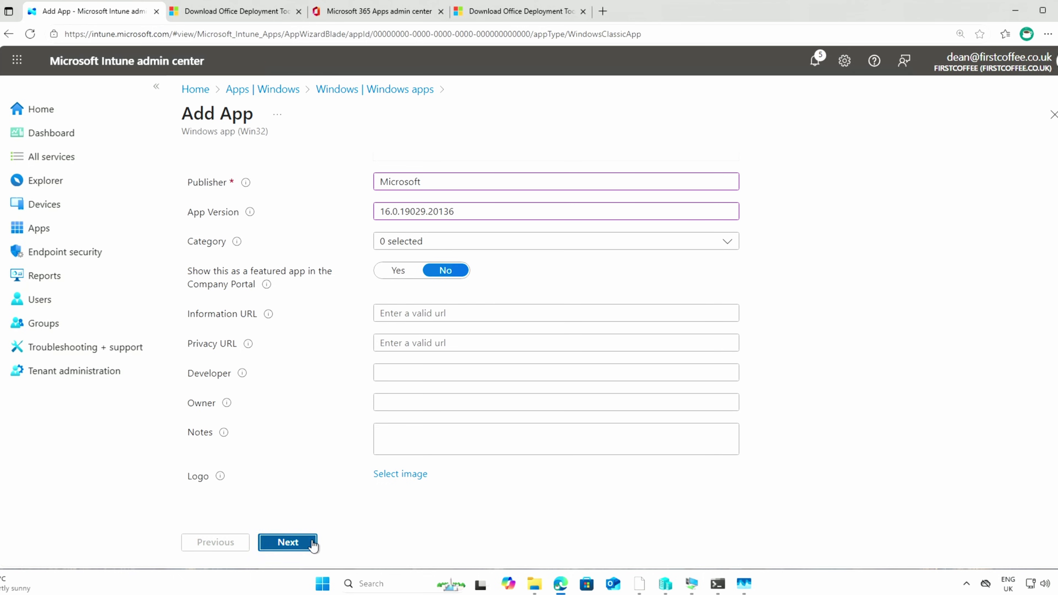
Step: Begin the install command as setup.exe /configure and copy the Configuration-Demo.xml file name from Explorer
left_click(471, 237)
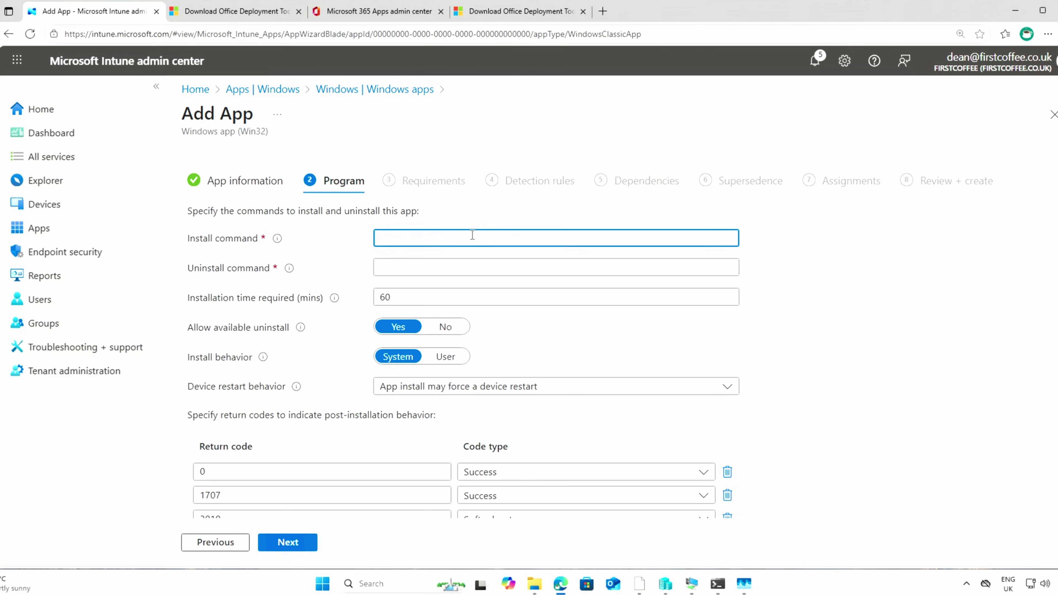
type("setup.exe /configure")
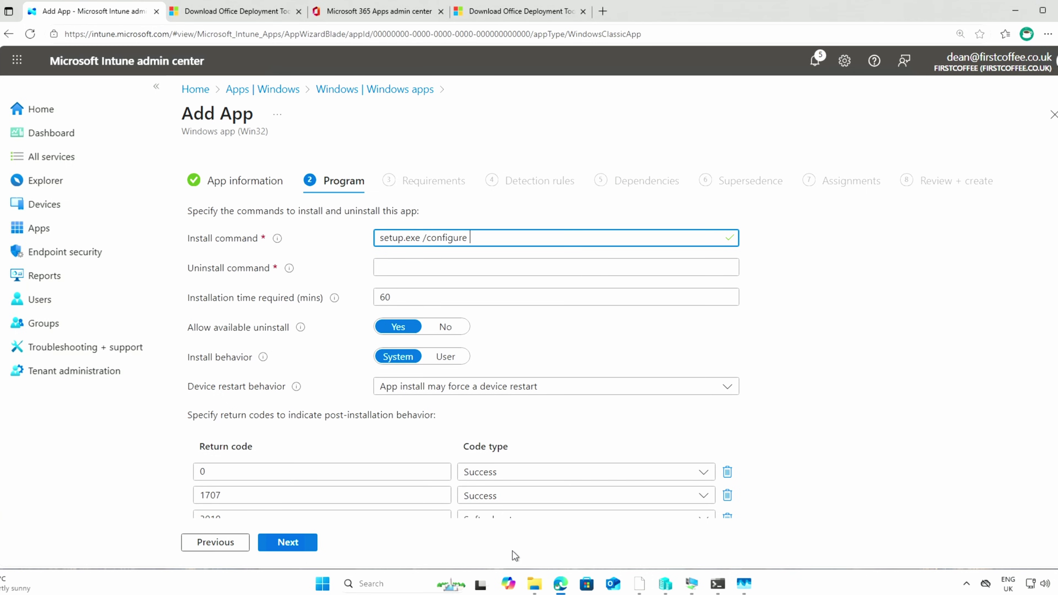
left_click(534, 584)
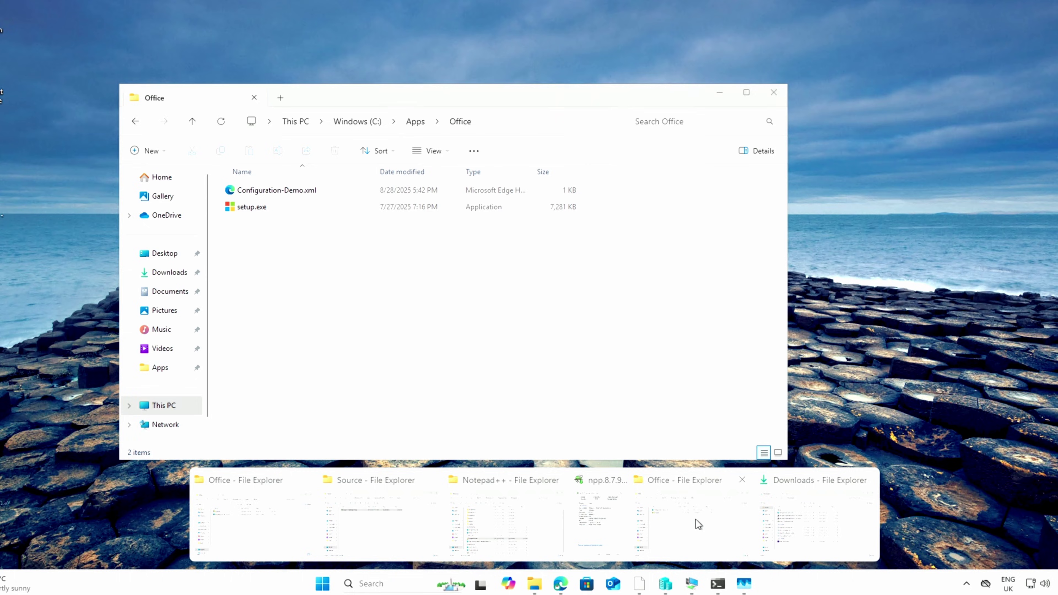
left_click(696, 520)
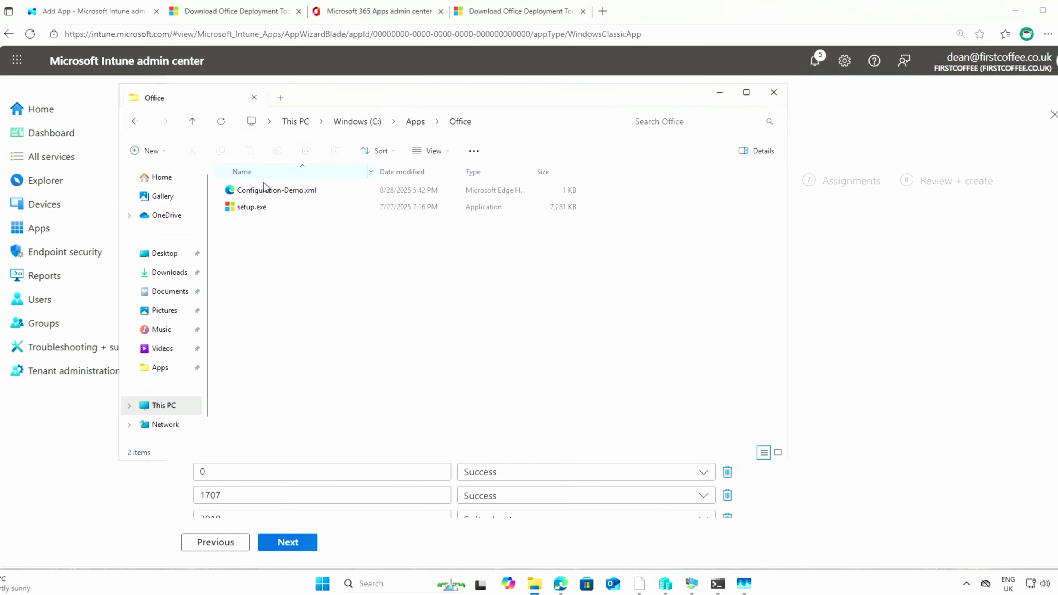
left_click(270, 191)
left_click(537, 121)
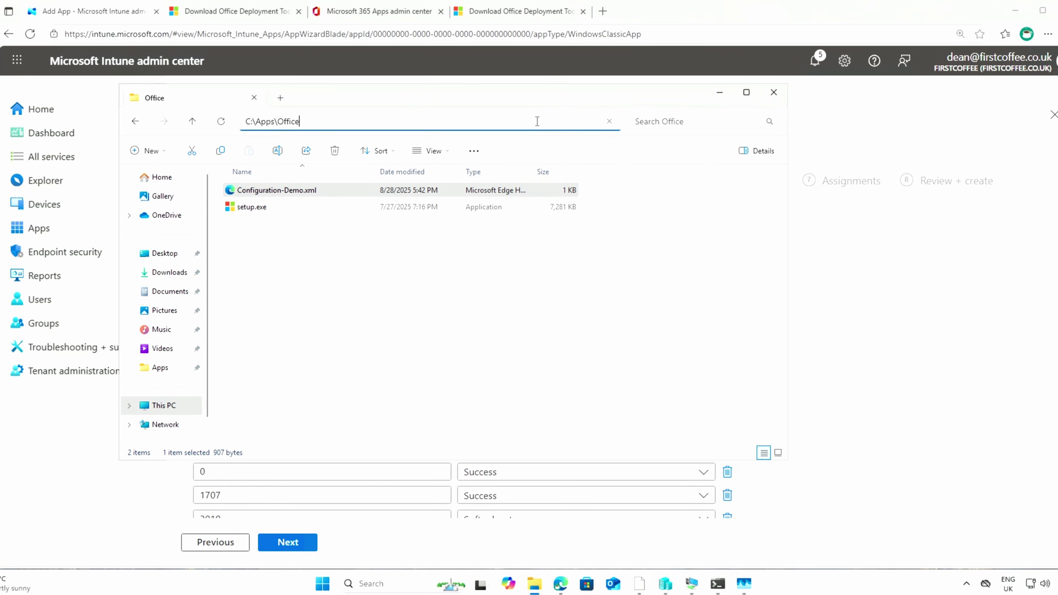
type("\\")
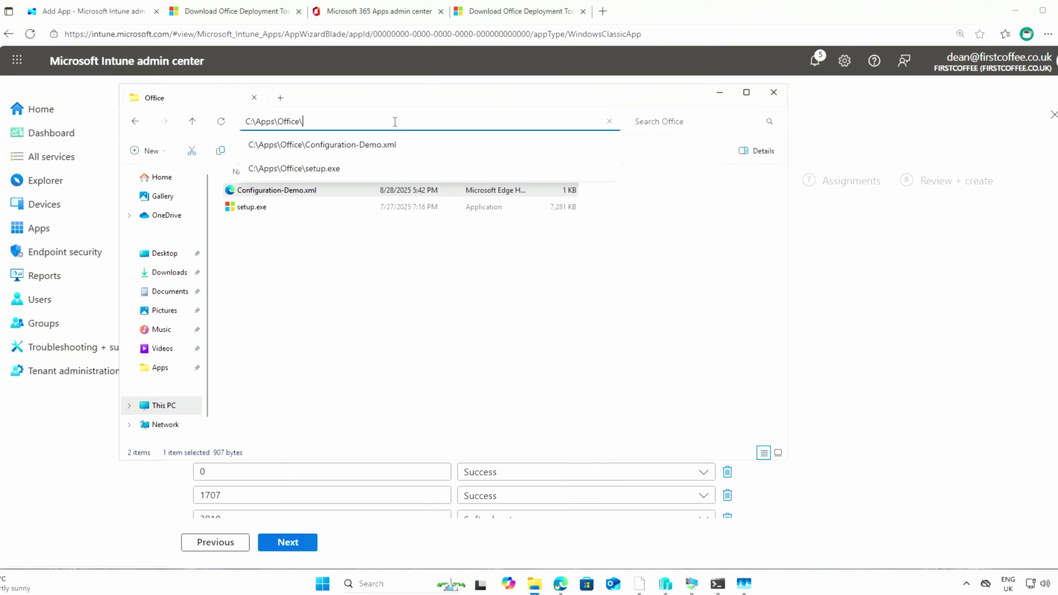
key("Down")
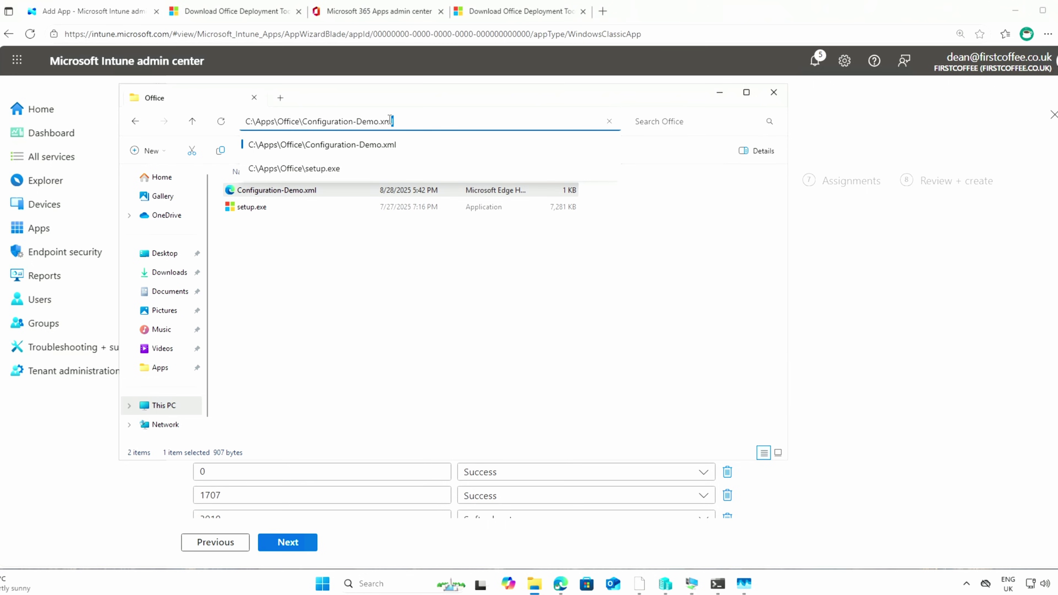
key("shift+Left")
key("shift+Left")
key("shift+Left")
key("shift+Left")
key("shift+Left")
key("shift+Left")
key("shift+Left")
key("shift+Left")
key("shift+Left")
key("shift+Left")
key("shift+Left")
key("shift+Left")
key("shift+Left")
key("shift+Left")
key("shift+Left")
key("shift+Left")
key("shift+Left")
key("shift+Left")
key("shift+Left")
key("shift+Left")
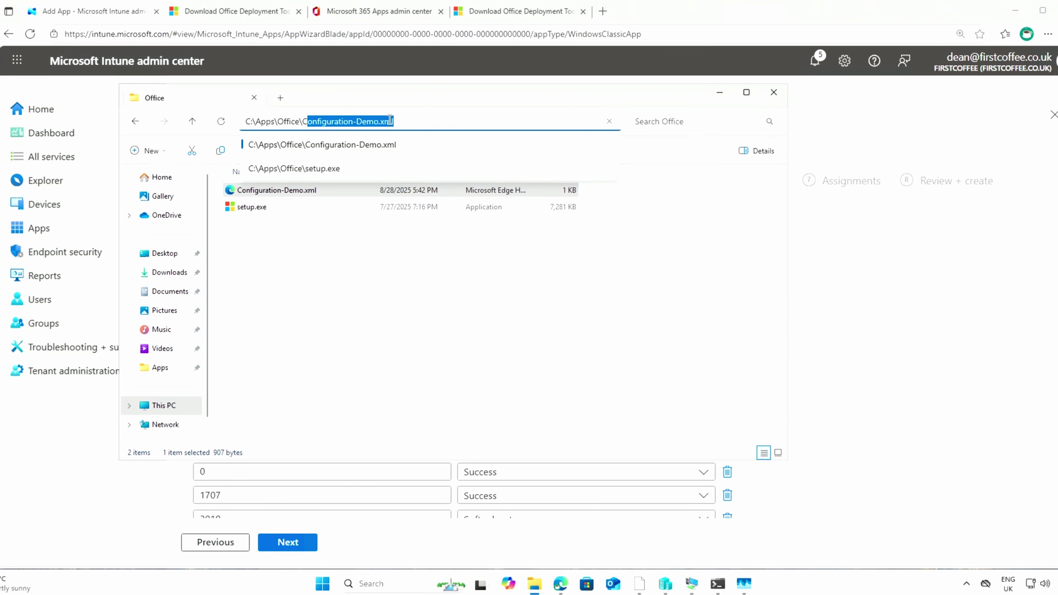
left_click(832, 299)
left_click(539, 240)
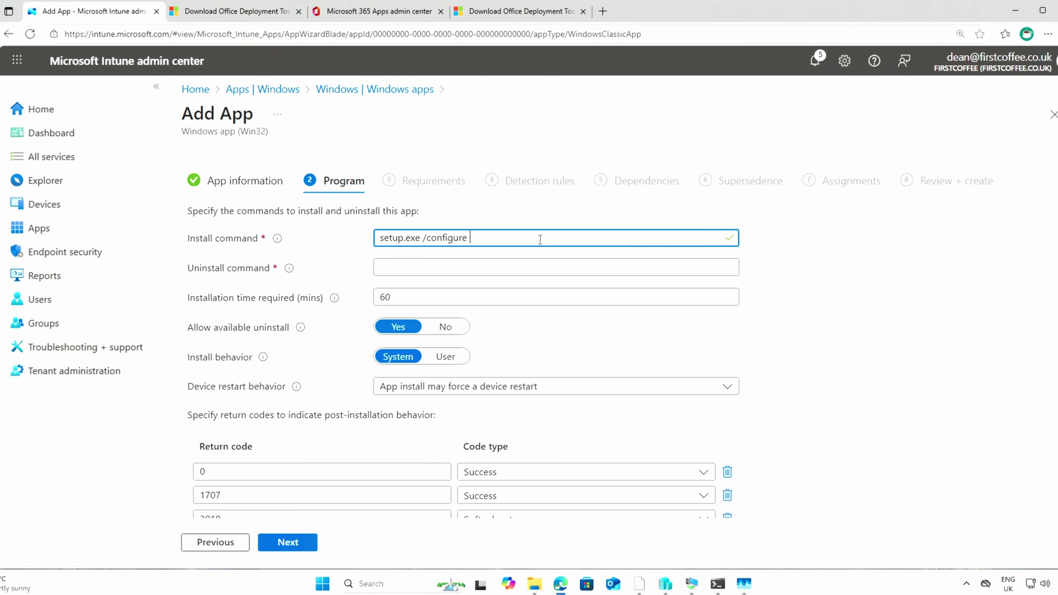
Step: Finish the install command with Configuration-Demo.xml and verify the OfficeClickToRun.exe uninstall command arguments
type("Configuration-Demo.xml")
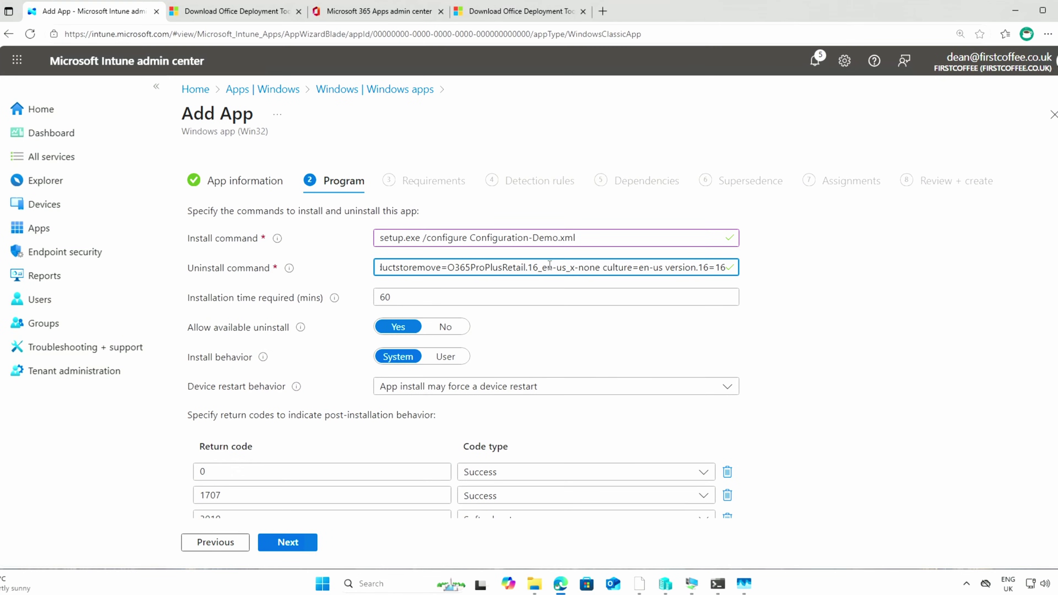
triple_click(583, 267)
left_click(567, 266)
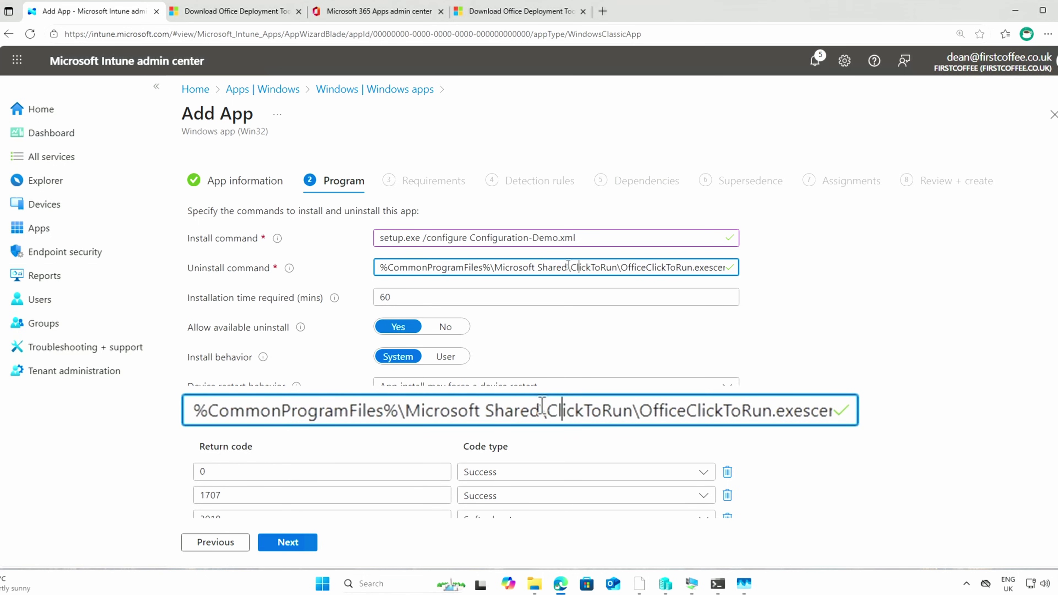
key("Right")
key("Right")
key("Right")
key("Right")
key("Right")
key("Right")
key("Right")
key("Right")
key("Right")
key("Right")
key("BackSpace")
key("Right")
key("Right")
key("Right")
key("Right")
key("Right")
key("Right")
key("Right")
key("Right")
key("Right")
key("Right")
key("Right")
key("Right")
key("Right")
key("Right")
key("Right")
key("Right")
key("Right")
key("Right")
key("Right")
key("Right")
key("Right")
key("Right")
key("Right")
key("Right")
key("Right")
key("Right")
key("Right")
key("Right")
key("Right")
key("Right")
key("Right")
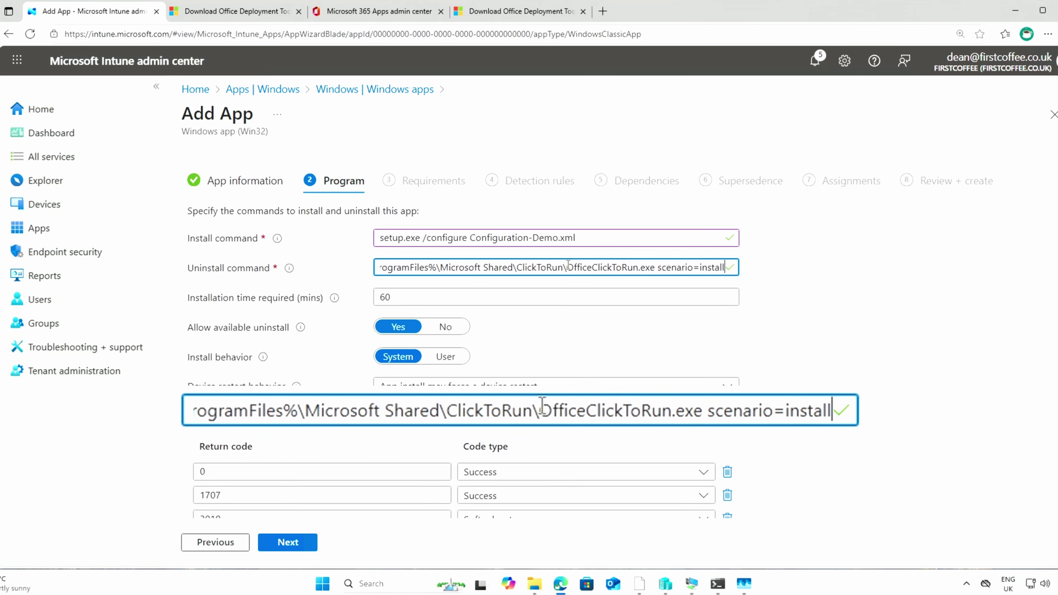
key("Right")
key("Right")
key("Right")
key("Right")
key("Right")
key("Right")
key("Right")
key("Right")
key("Right")
key("Right")
key("Right")
key("Right")
key("Right")
key("Right")
key("Right")
key("Right")
key("Right")
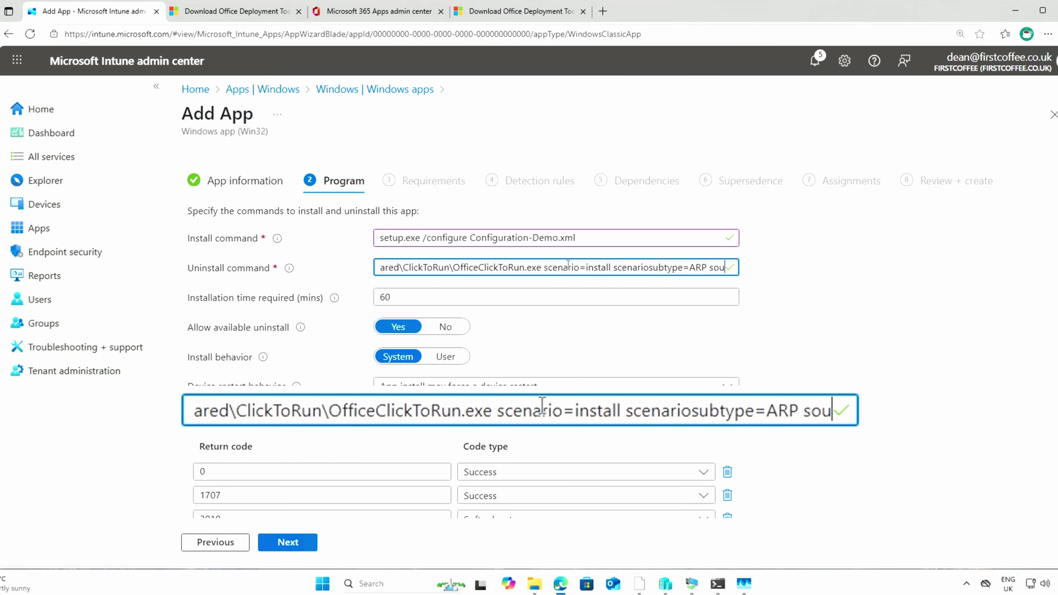
key("Right")
key("Right")
key("Right")
key("Right")
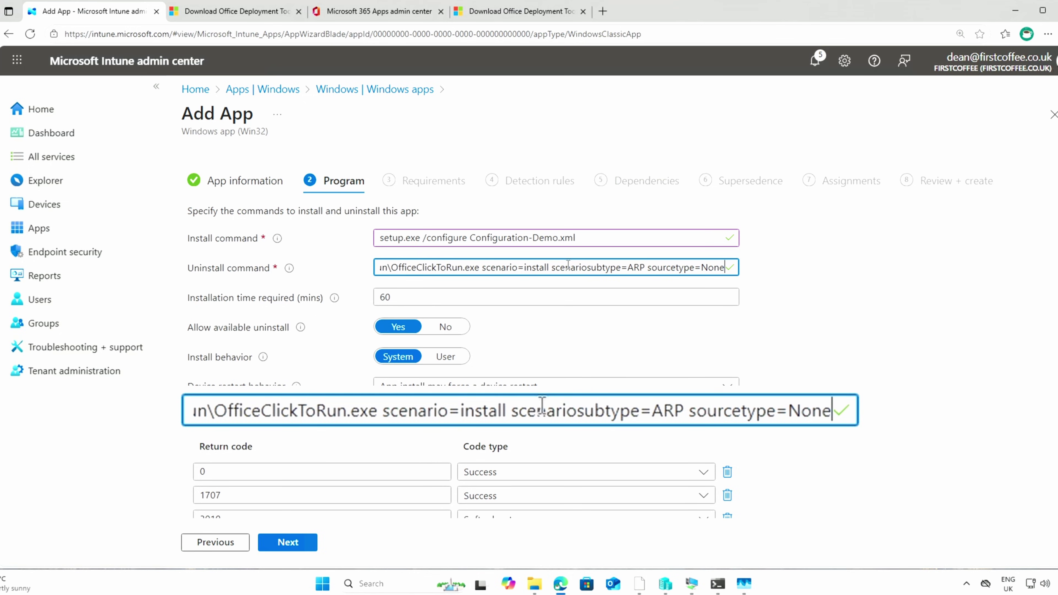
key("Right")
key("Right")
key("Right")
key("Right")
key("Right")
key("Right")
key("Right")
key("Right")
key("Right")
key("Right")
key("Right")
key("Right")
key("Right")
key("Right")
key("Right")
key("Right")
key("Right")
key("Right")
key("Right")
key("Right")
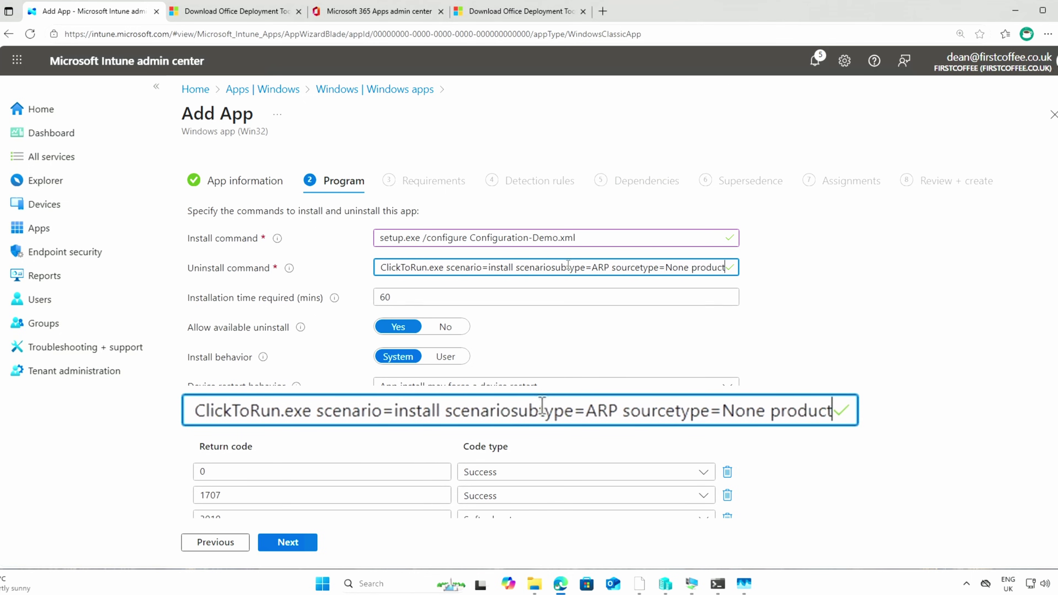
key("Right")
key("Right")
key("Right")
key("Right")
key("Right")
key("Right")
key("Right")
key("Right")
key("Right")
key("Right")
key("Right")
key("Right")
key("Right")
key("Right")
key("Right")
key("Right")
key("Right")
key("Right")
key("Right")
key("Right")
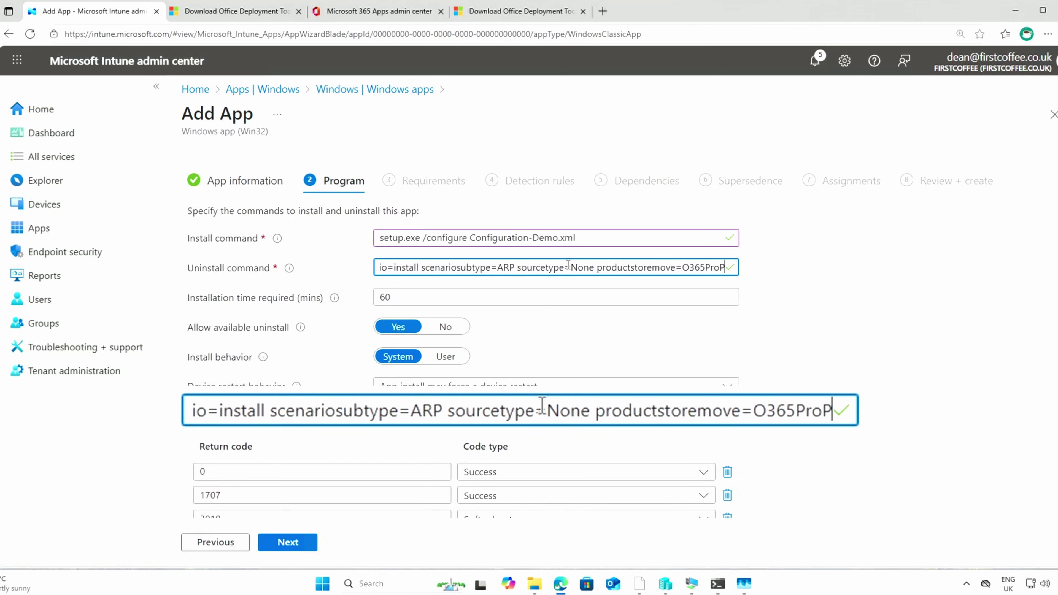
key("Right")
key("Right")
key("Right")
key("Right")
key("Right")
key("Right")
key("Right")
key("Right")
key("Right")
key("Right")
key("Right")
key("Right")
key("Right")
key("Right")
key("Right")
key("Right")
key("Right")
key("Right")
key("Right")
key("Right")
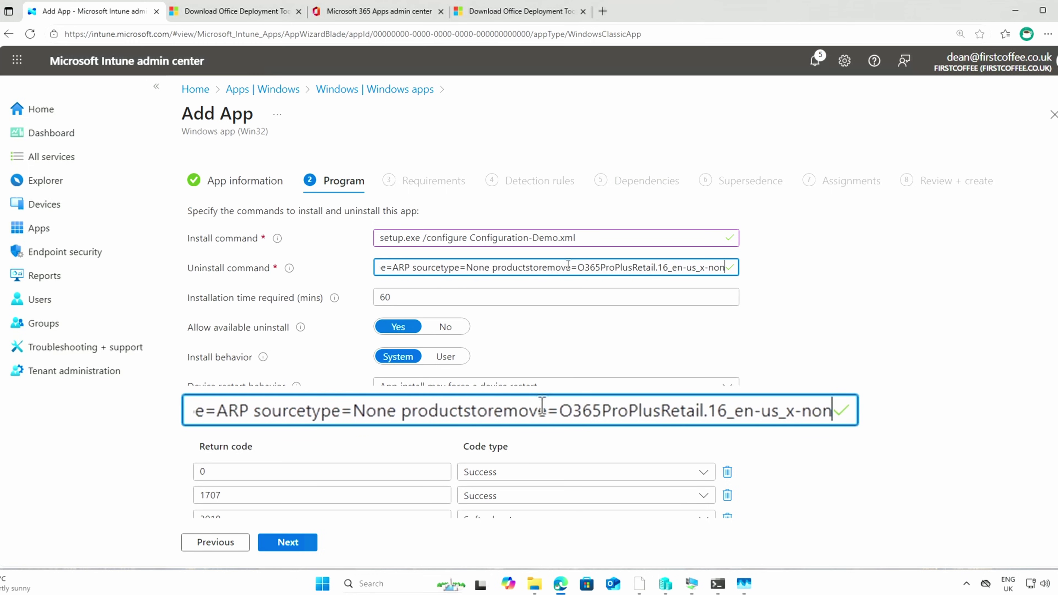
key("Right")
key("Right")
key("Right")
key("Right")
key("Right")
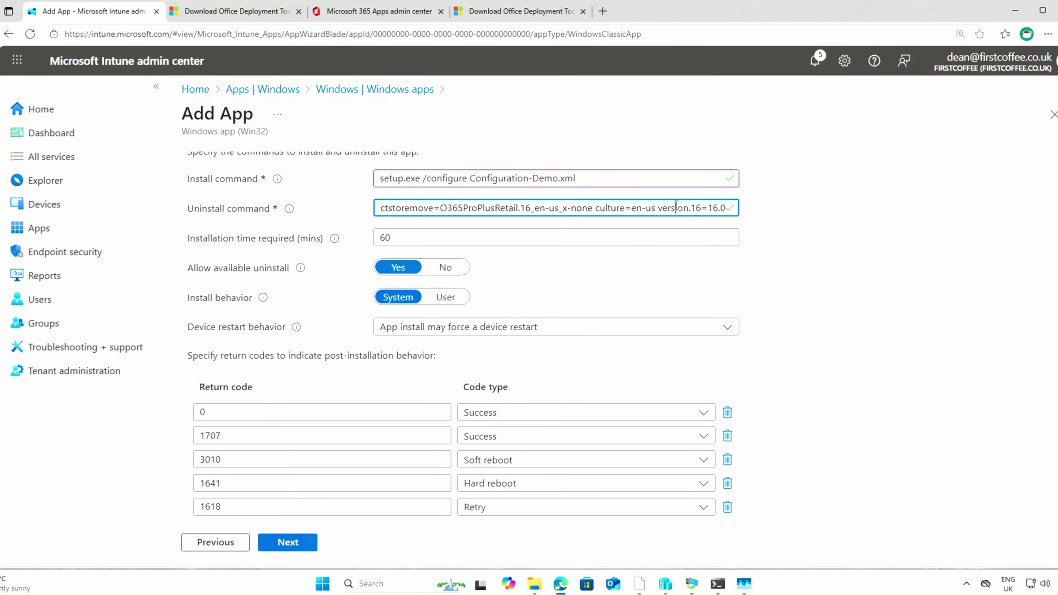
left_click_drag(675, 206, 272, 208)
left_click(754, 281)
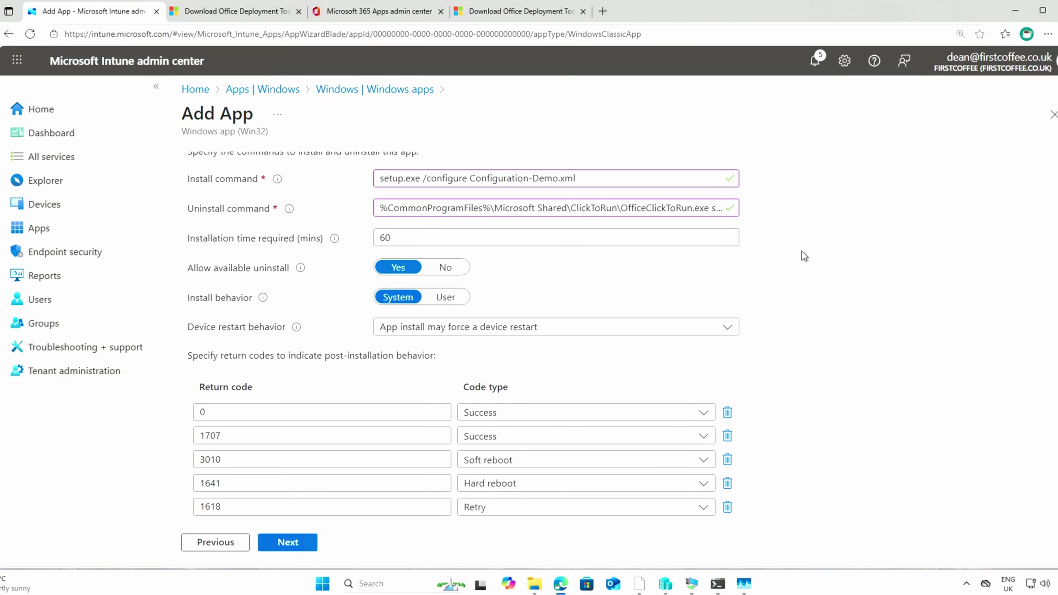
Step: Set the minimum operating system requirement to Windows 10 1607
scroll(857, 376, "down", 1)
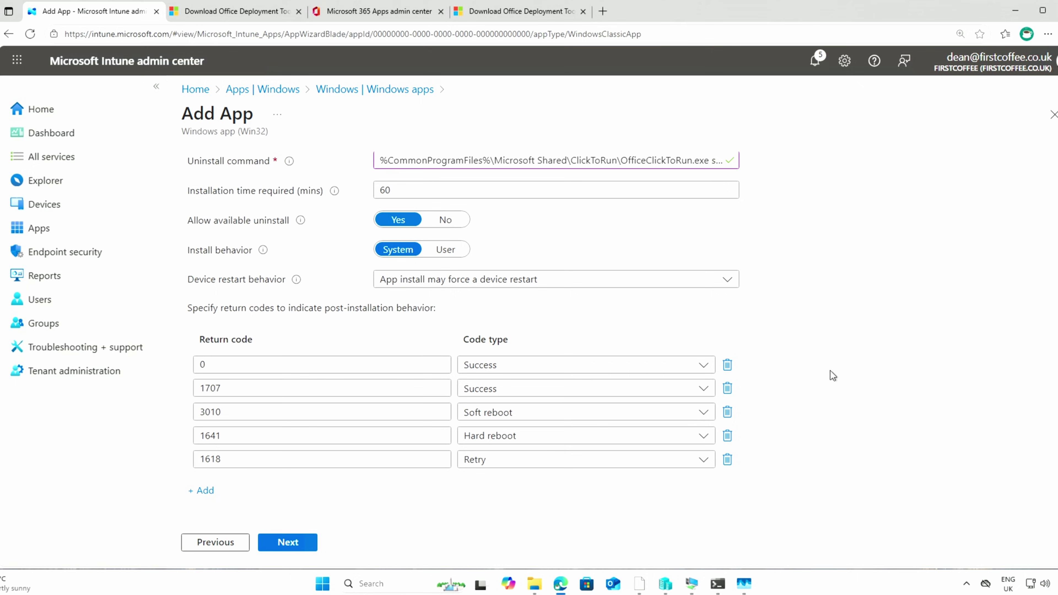
left_click(312, 544)
left_click(429, 288)
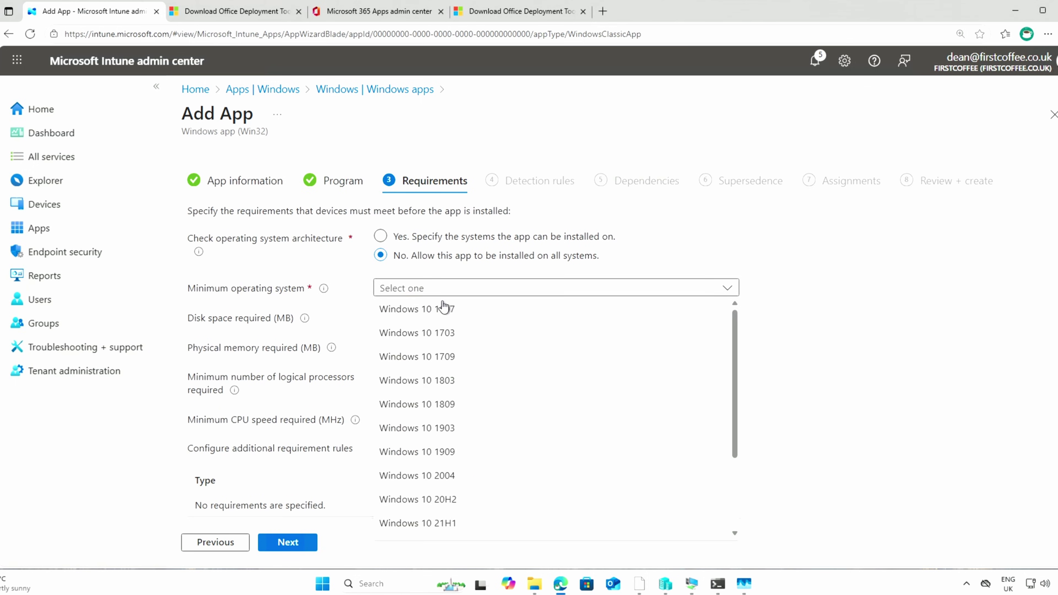
left_click(442, 305)
Step: Choose to manually configure detection rules
scroll(308, 508, "down", 1)
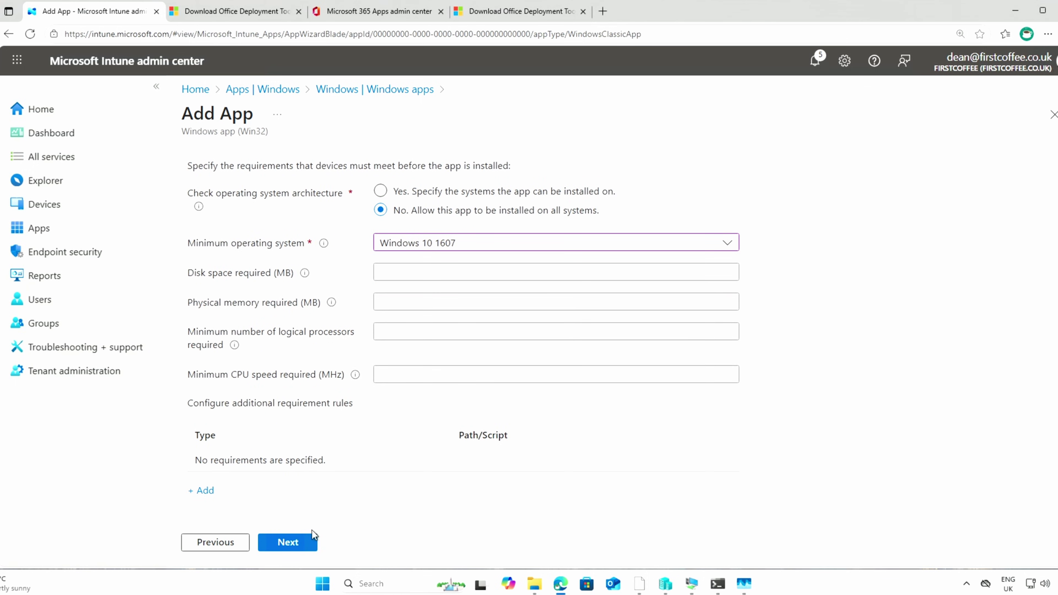
left_click(303, 543)
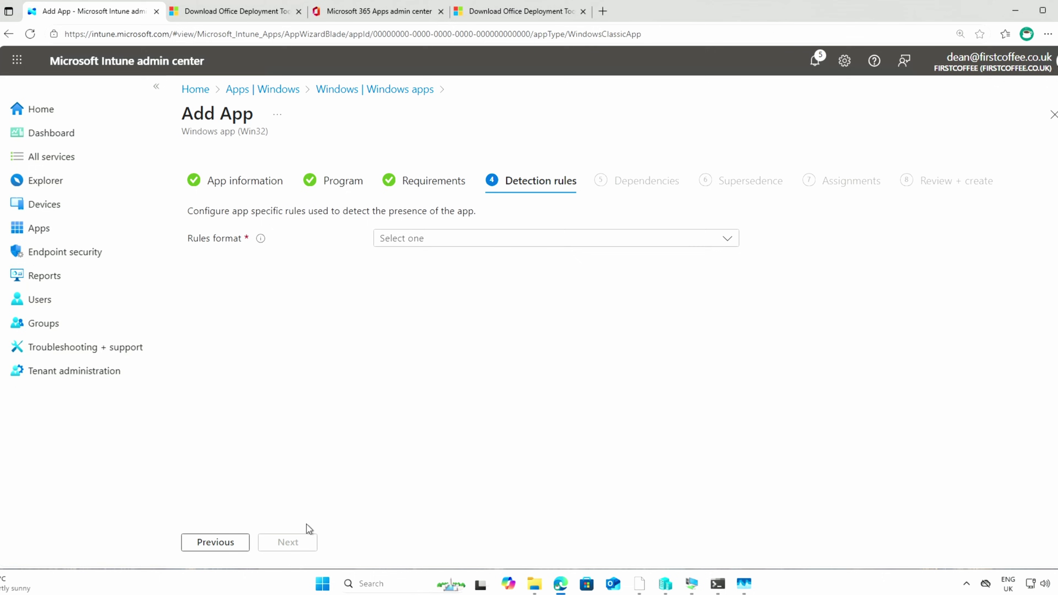
left_click(423, 238)
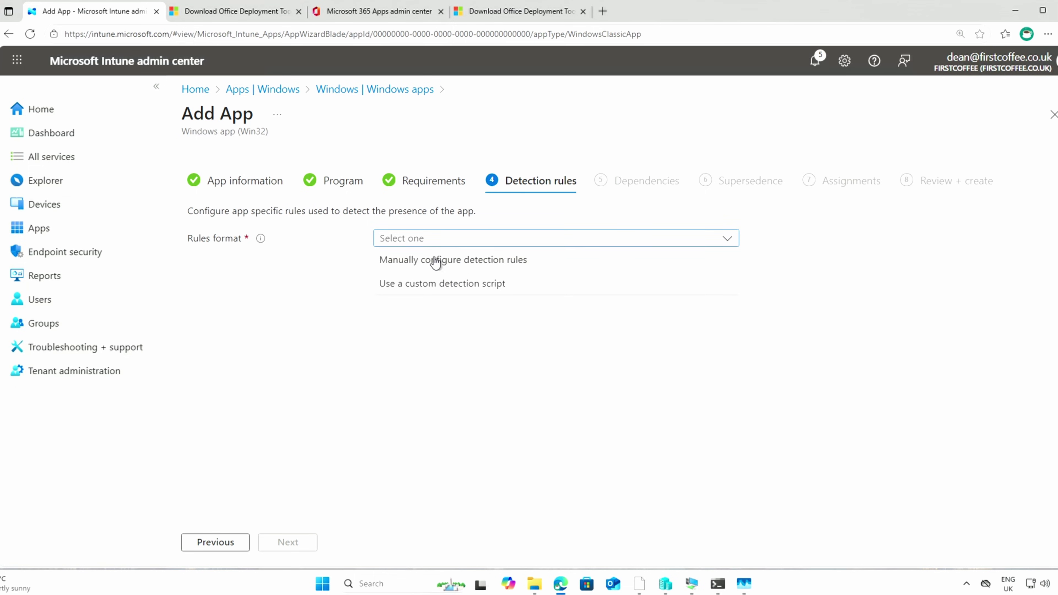
left_click(499, 260)
Step: Add a Registry rule on the O365ProPlusRetail - en-us uninstall key with value name DisplayVersion
left_click(208, 330)
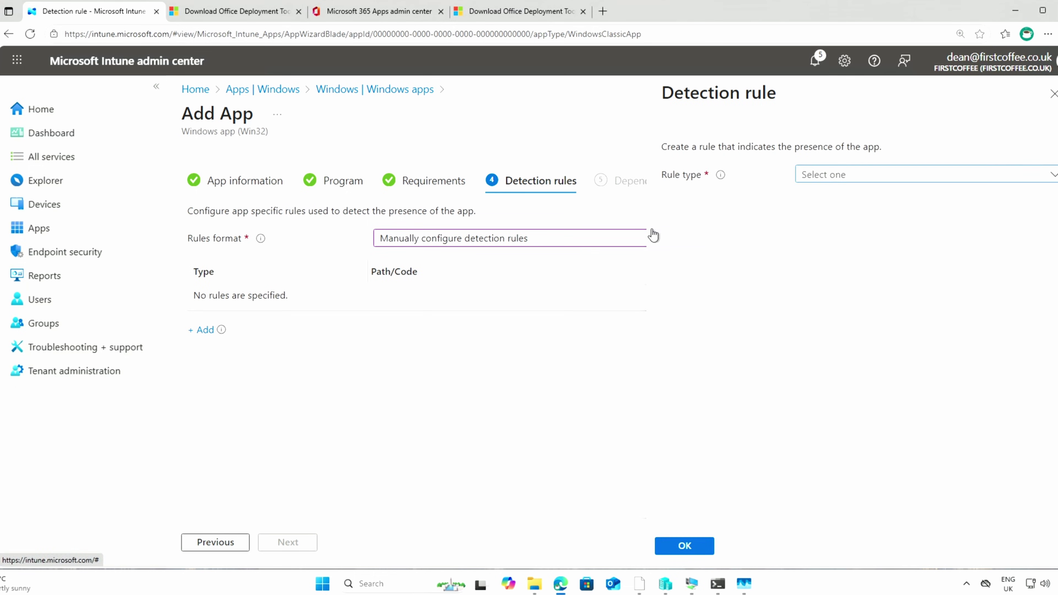
left_click(844, 174)
left_click(855, 242)
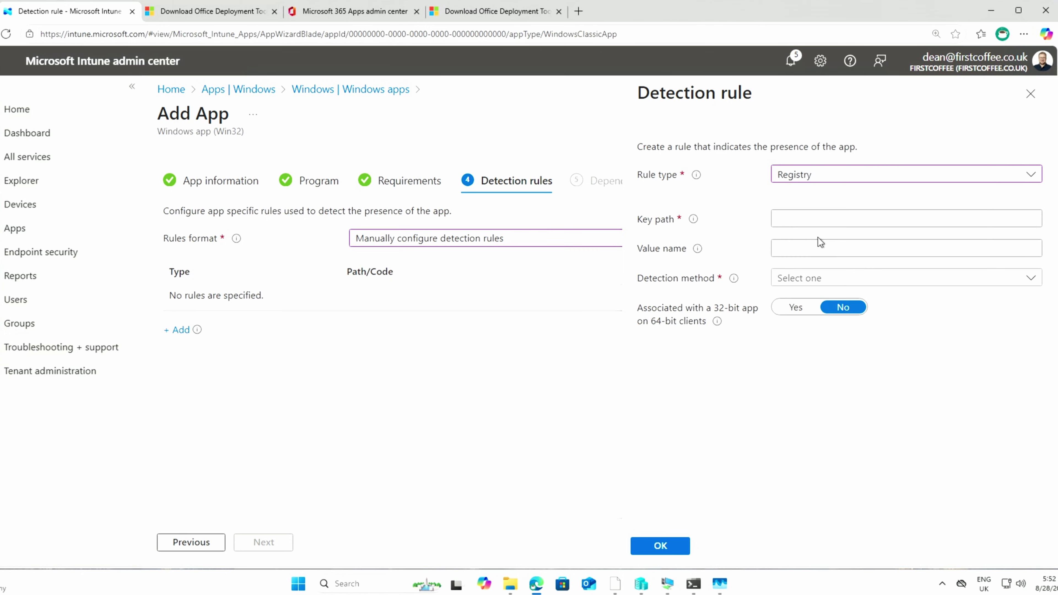
left_click(821, 213)
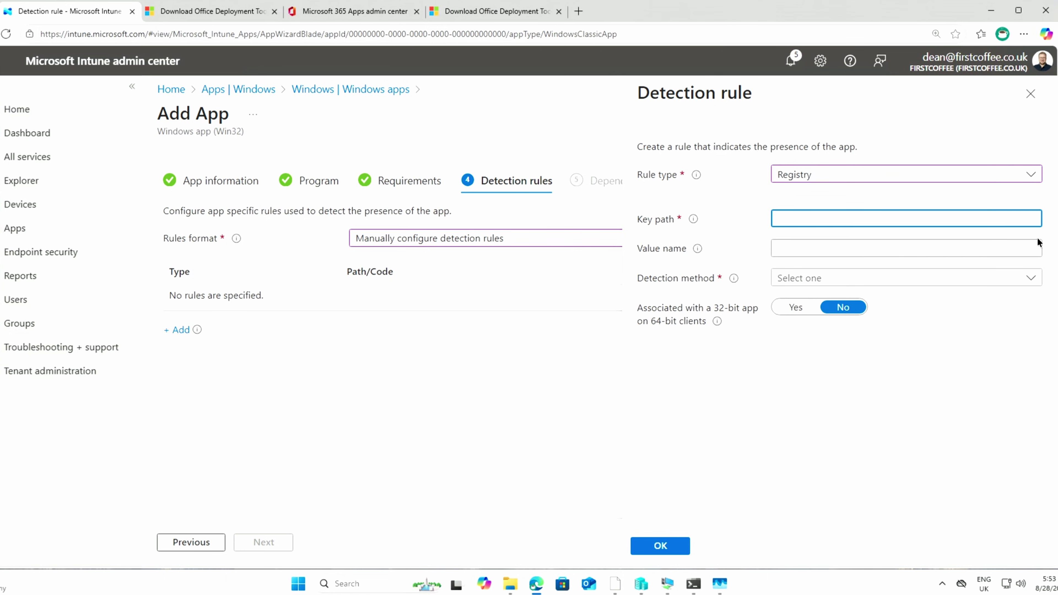
key("ctrl+v")
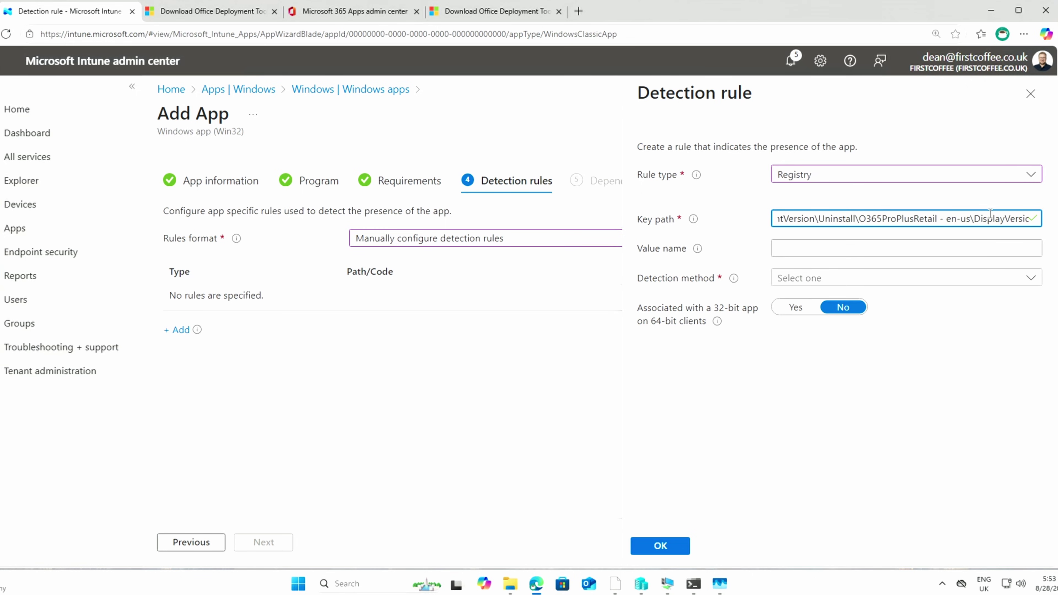
left_click_drag(937, 218, 832, 218)
key("Left")
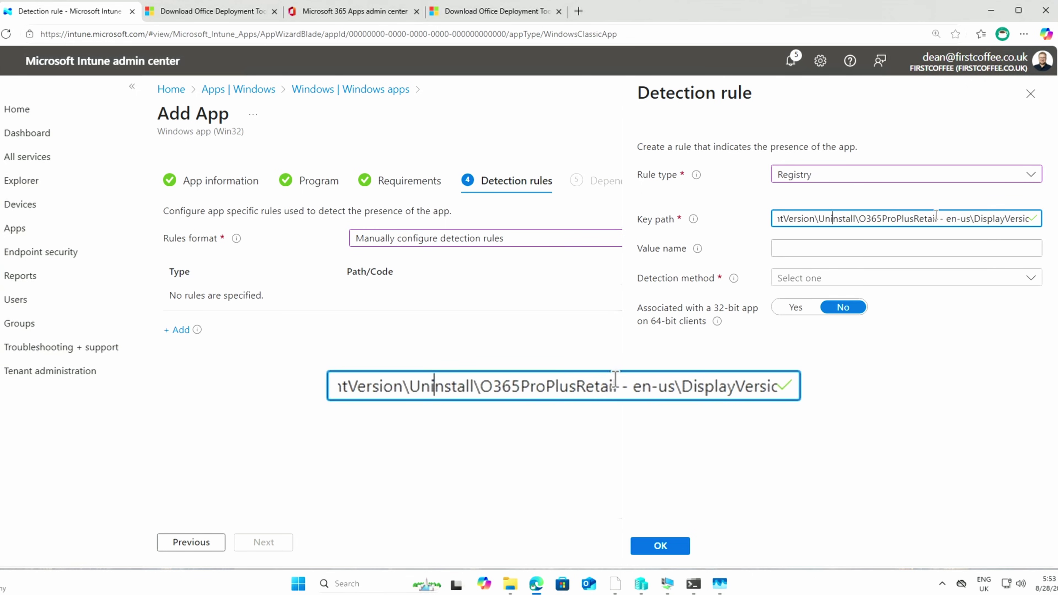
left_click(917, 246)
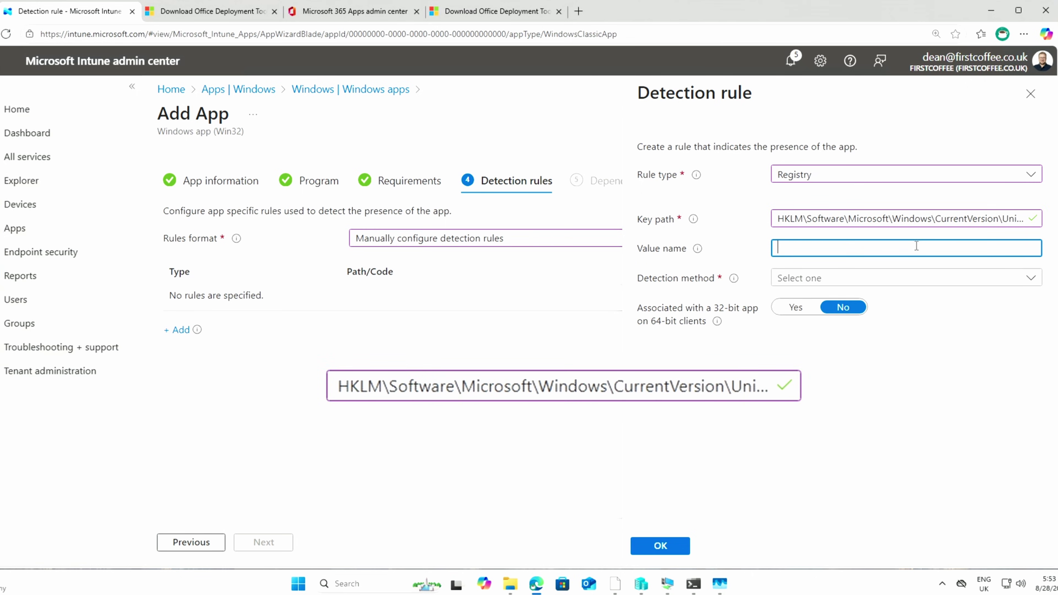
left_click_drag(978, 219, 1037, 219)
double_click(980, 220)
key("ctrl+x")
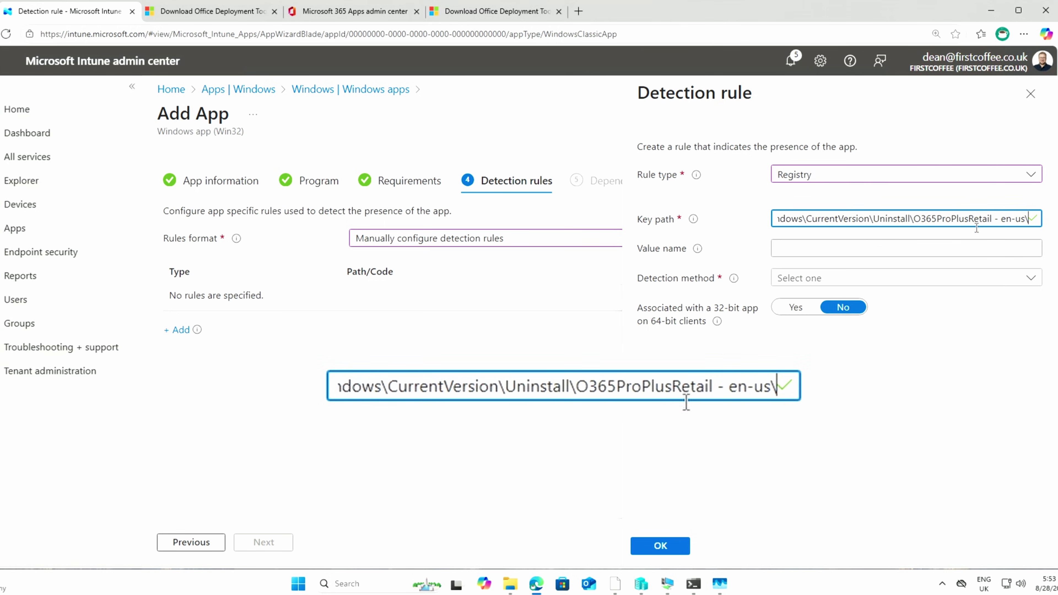
left_click(951, 242)
key("ctrl+v")
Step: Make the rule a version comparison, greater than or equal to 16.0.19029.20184, and save it
left_click(900, 279)
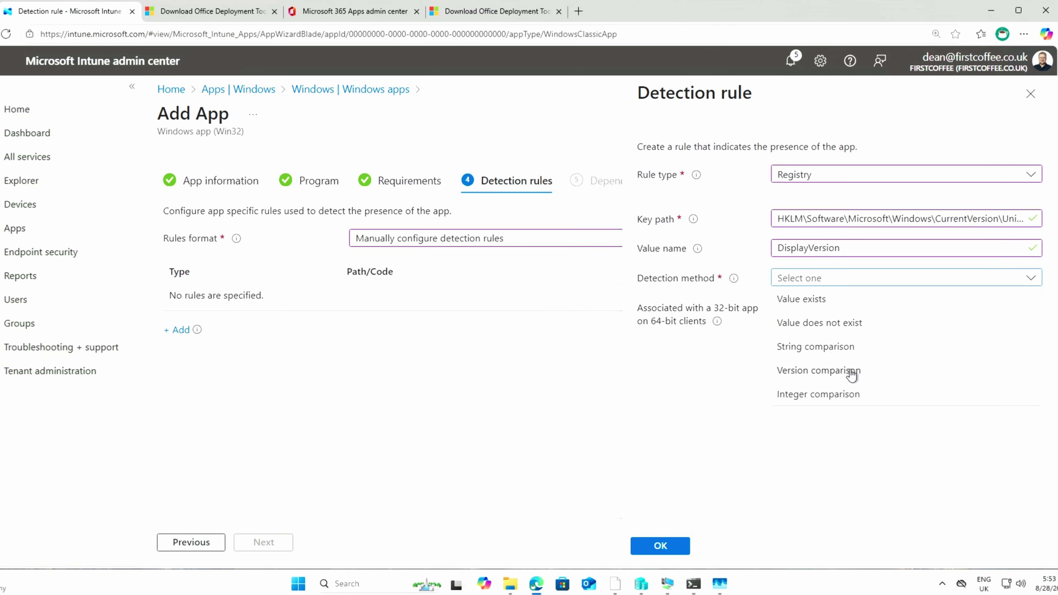
left_click(851, 375)
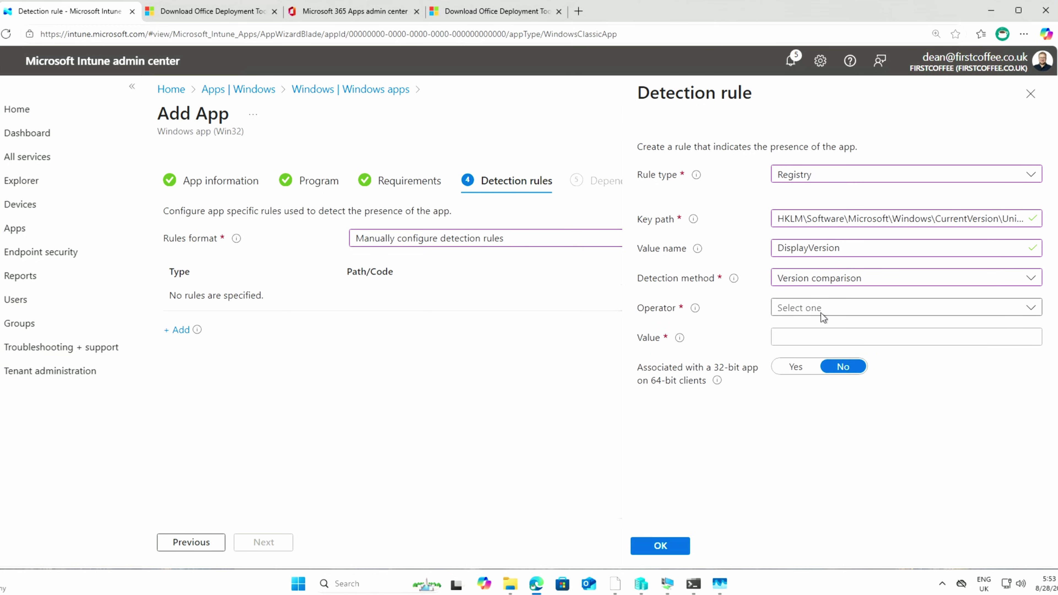
left_click(820, 312)
left_click(856, 381)
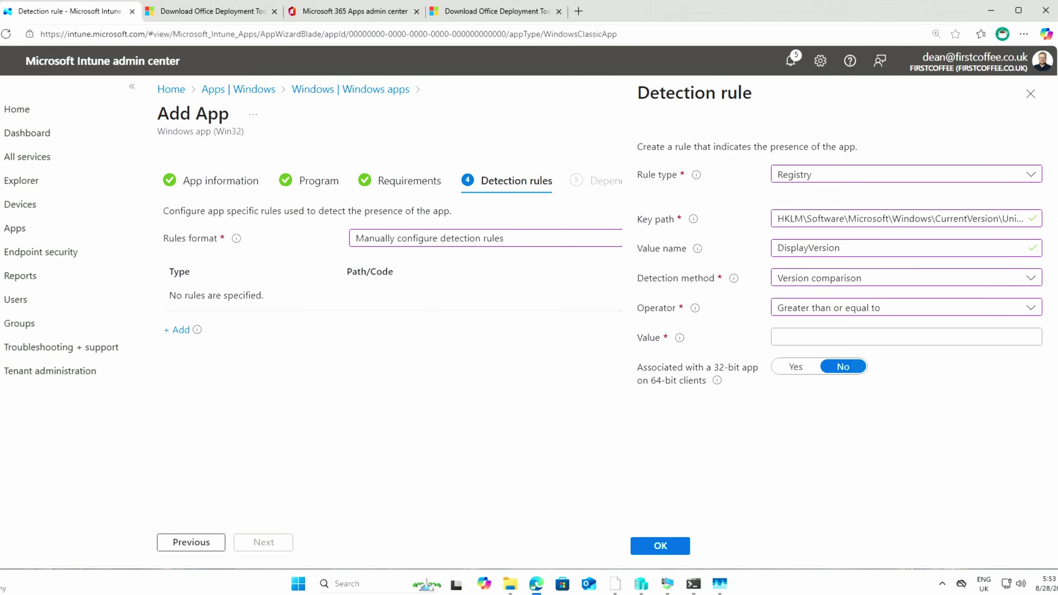
left_click(833, 336)
key("ctrl+v")
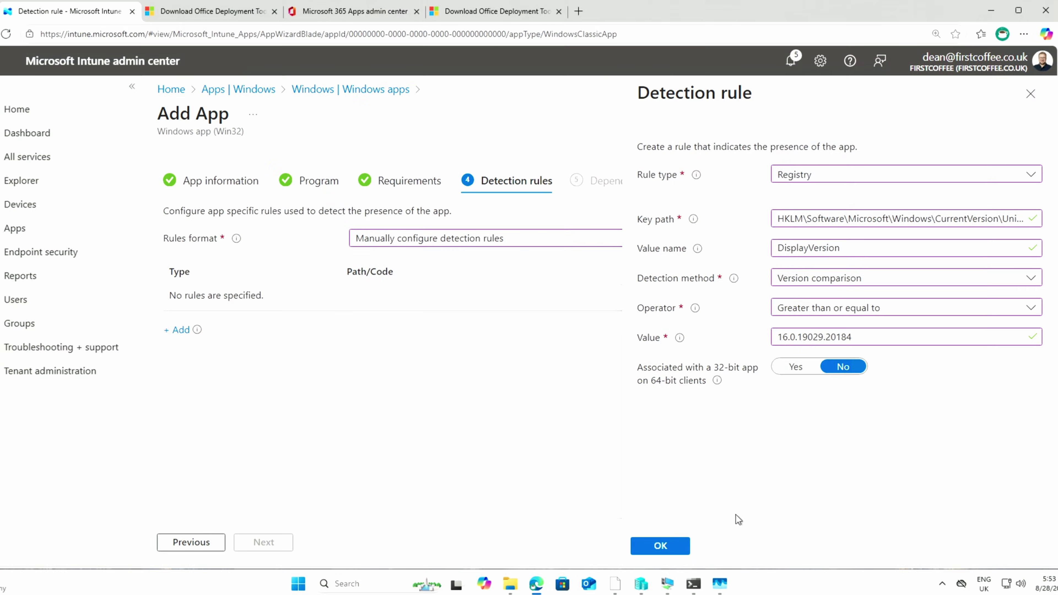
left_click(660, 546)
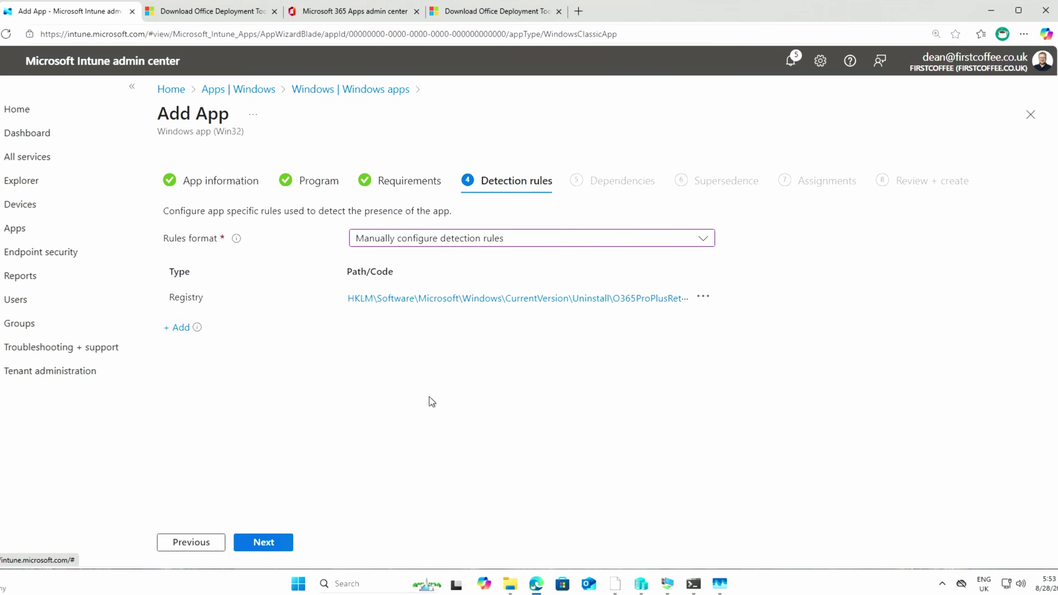
Step: Advance the Win32 wizard past Dependencies and Supersedence to Assignments
left_click(291, 542)
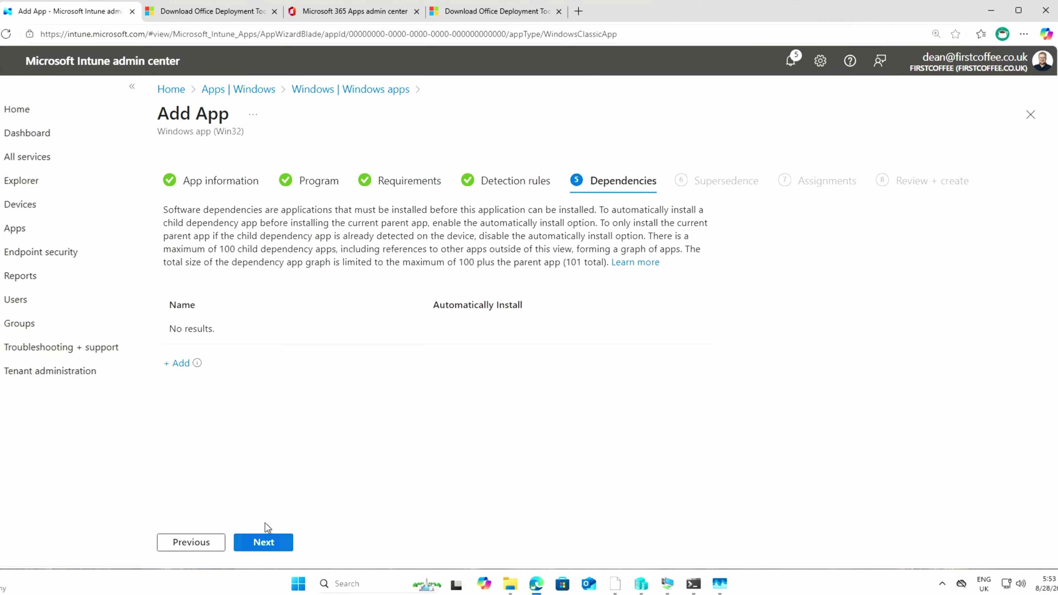
left_click(284, 541)
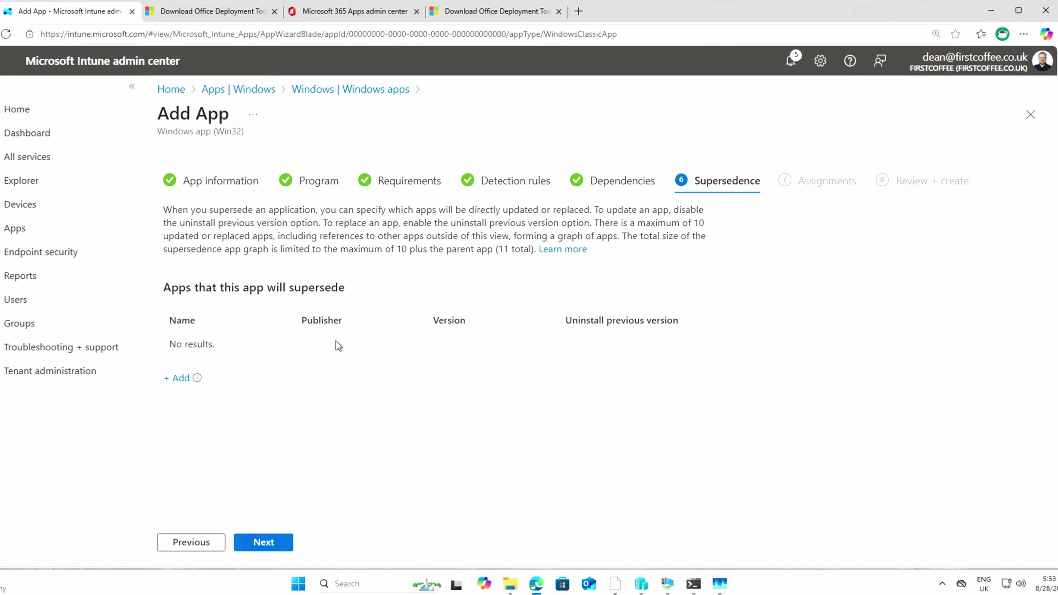
left_click(285, 544)
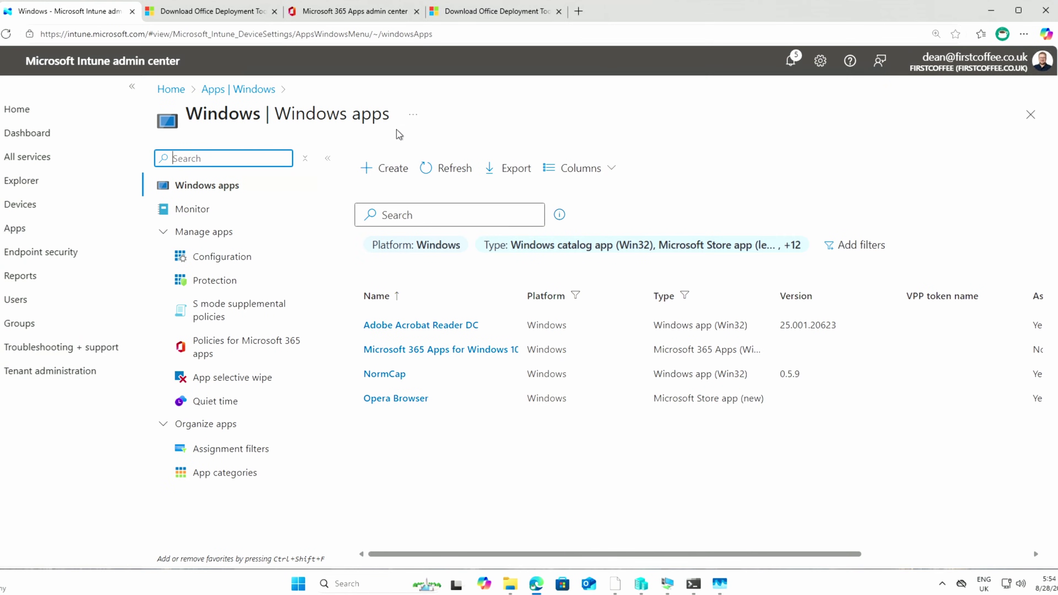
Step: From Windows apps, start creating an app and view the app type options
left_click(390, 168)
left_click(778, 164)
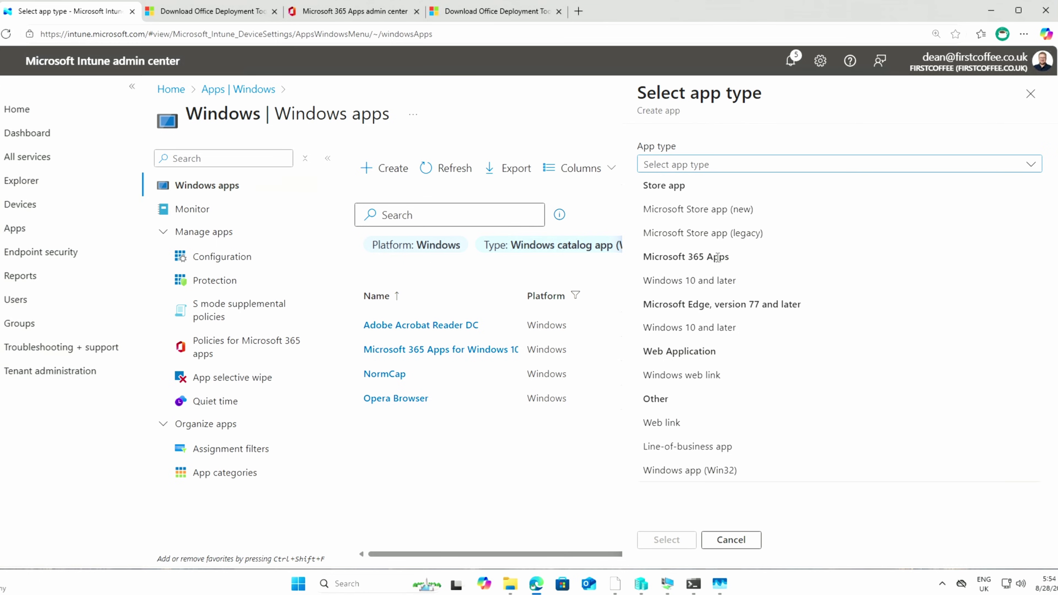
left_click(599, 138)
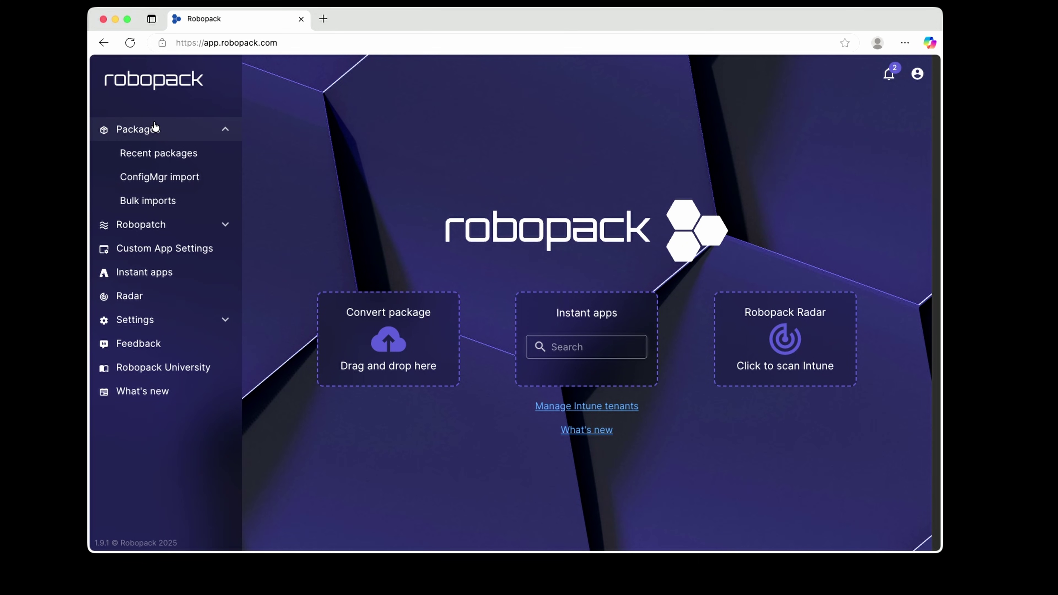
Step: Search Robopack instant apps for 'microsoft office' and open Microsoft 365 Apps for enterprise
left_click(611, 352)
type("micros")
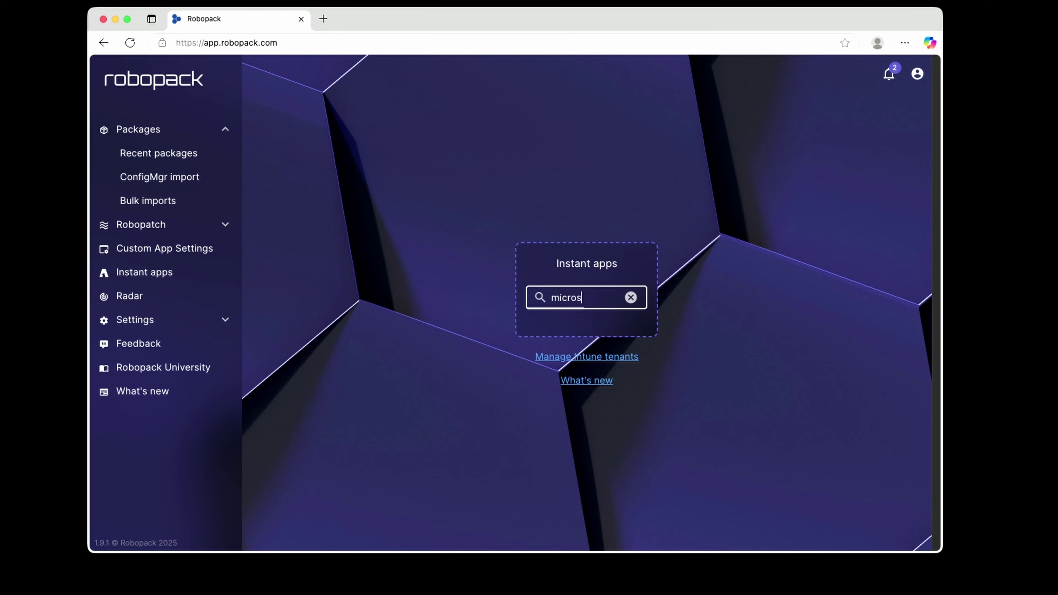
type("oft office")
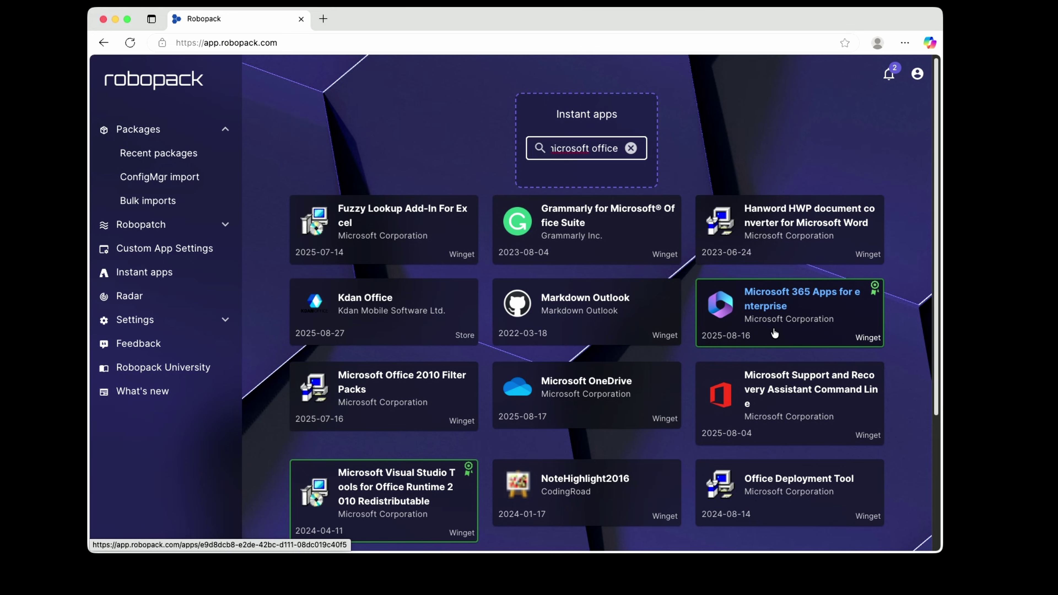
left_click(781, 314)
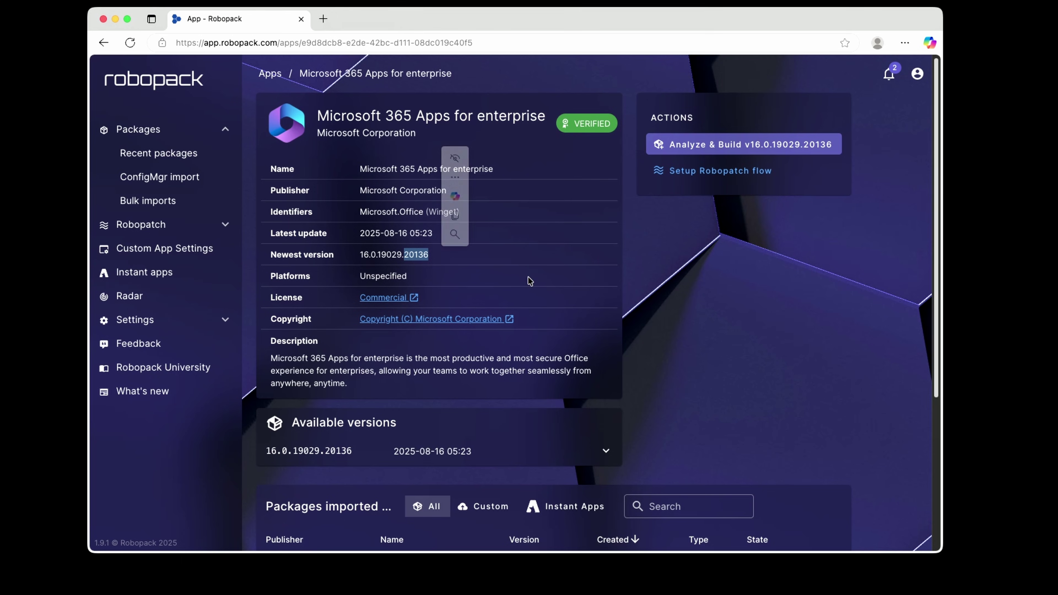
left_click(681, 275)
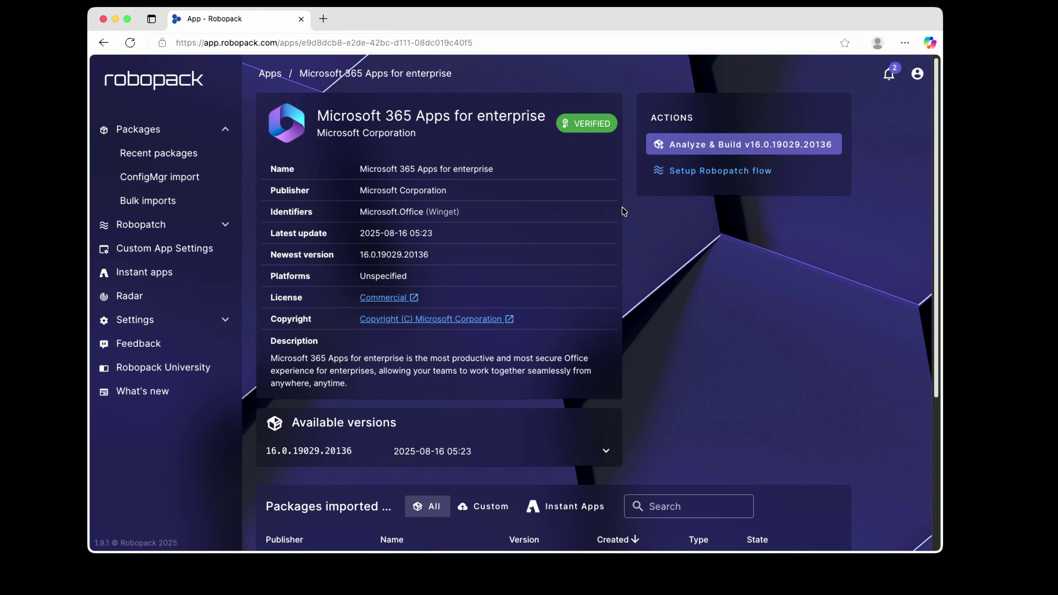
Step: Analyze and build the newest Microsoft 365 Apps for enterprise package
left_click(757, 145)
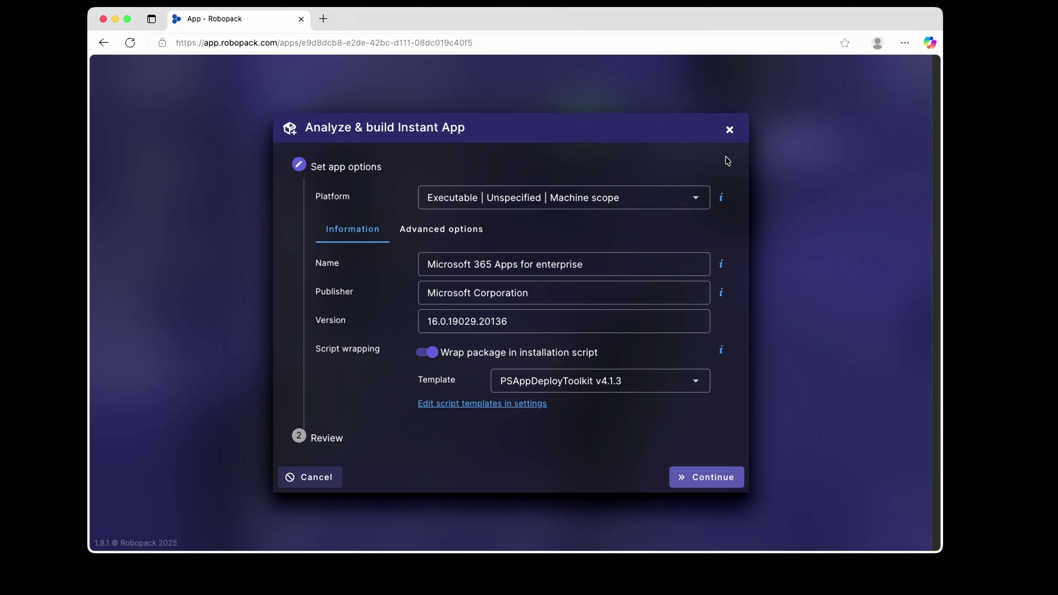
left_click(705, 477)
left_click(705, 451)
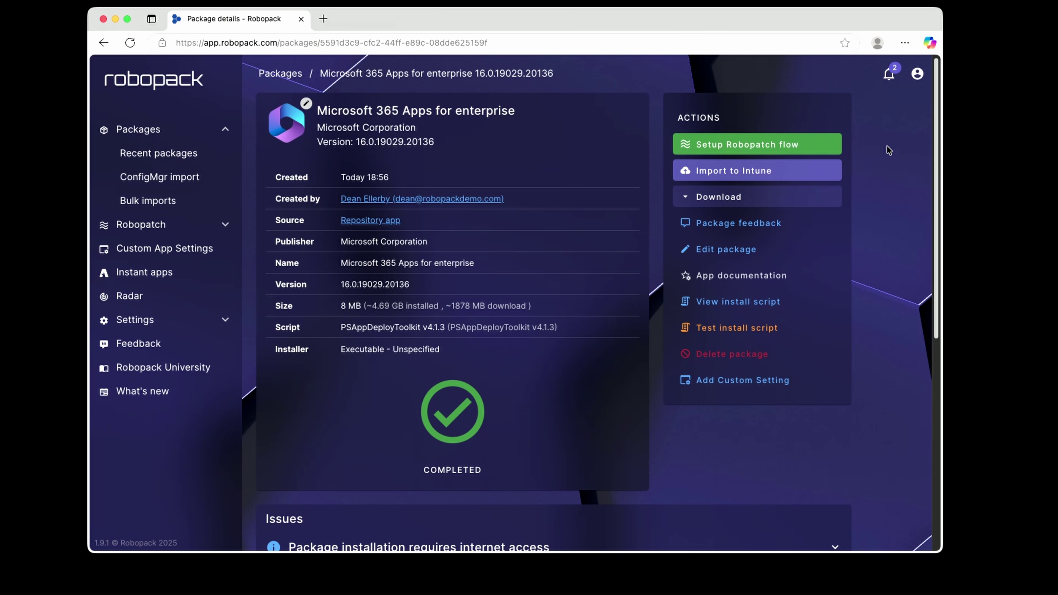
left_click(729, 199)
Step: Import the Microsoft 365 Apps package into the FirstCoffee Intune tenant
left_click(755, 174)
left_click(739, 174)
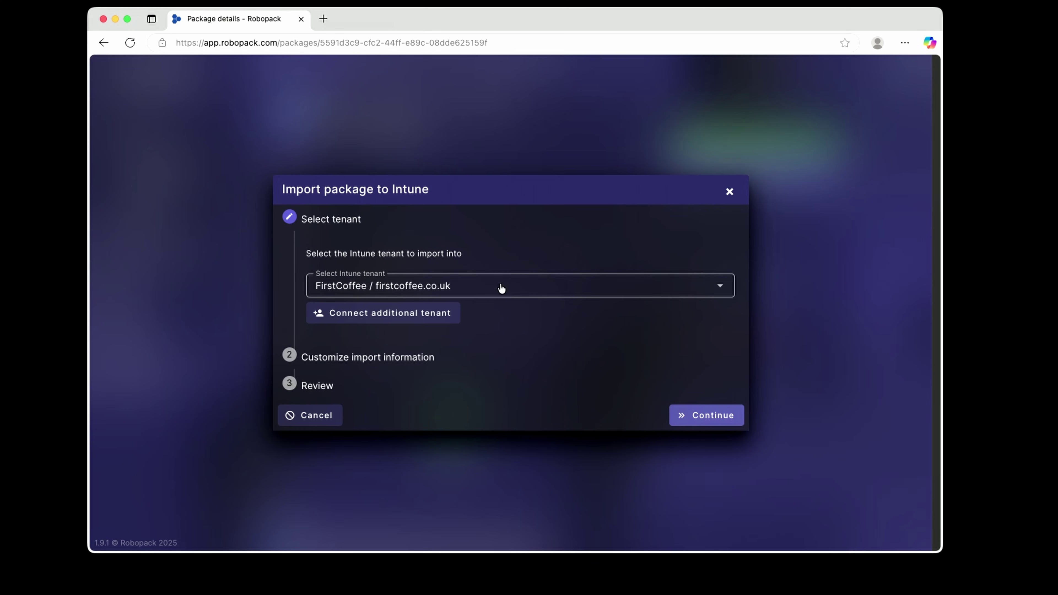
left_click(722, 422)
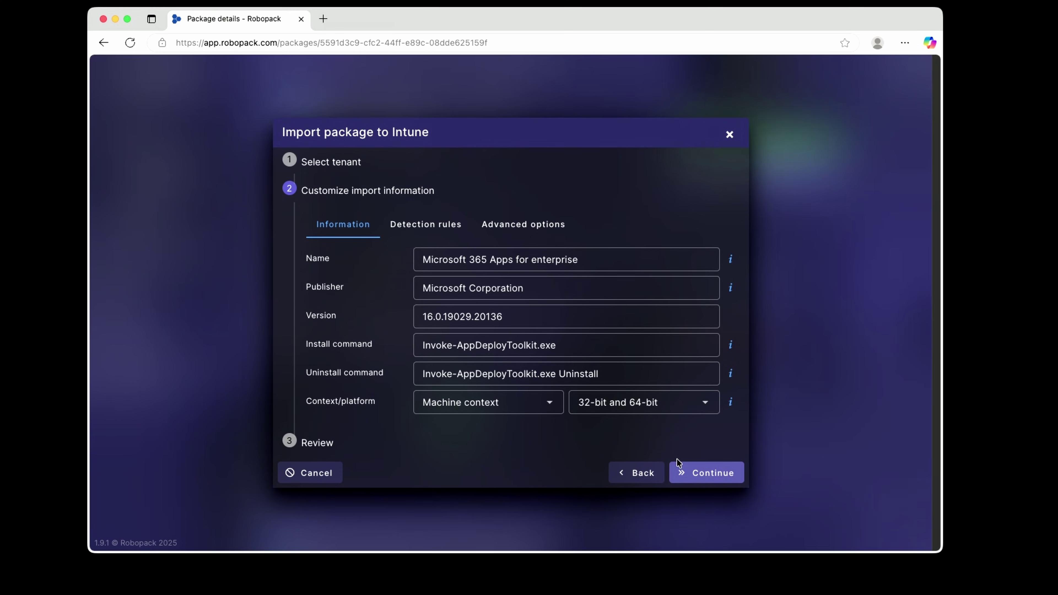
left_click(704, 477)
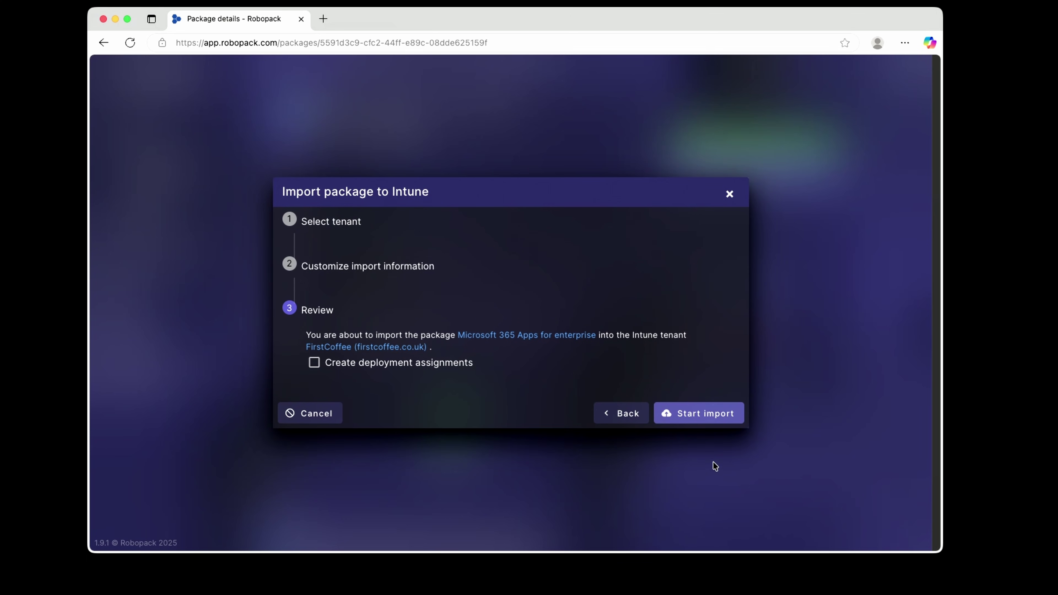
left_click(713, 417)
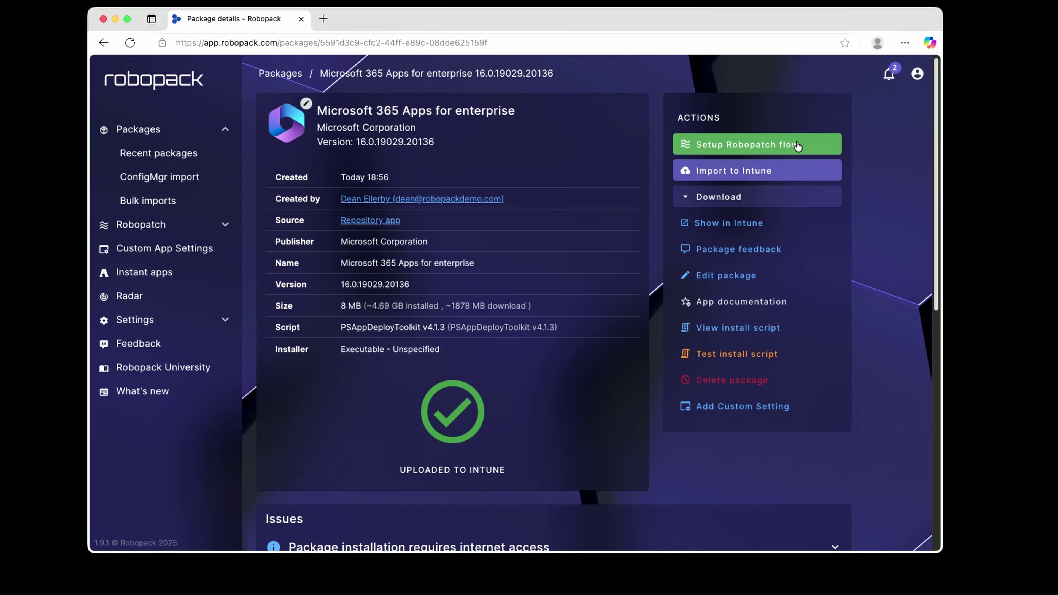
left_click(796, 145)
left_click(463, 313)
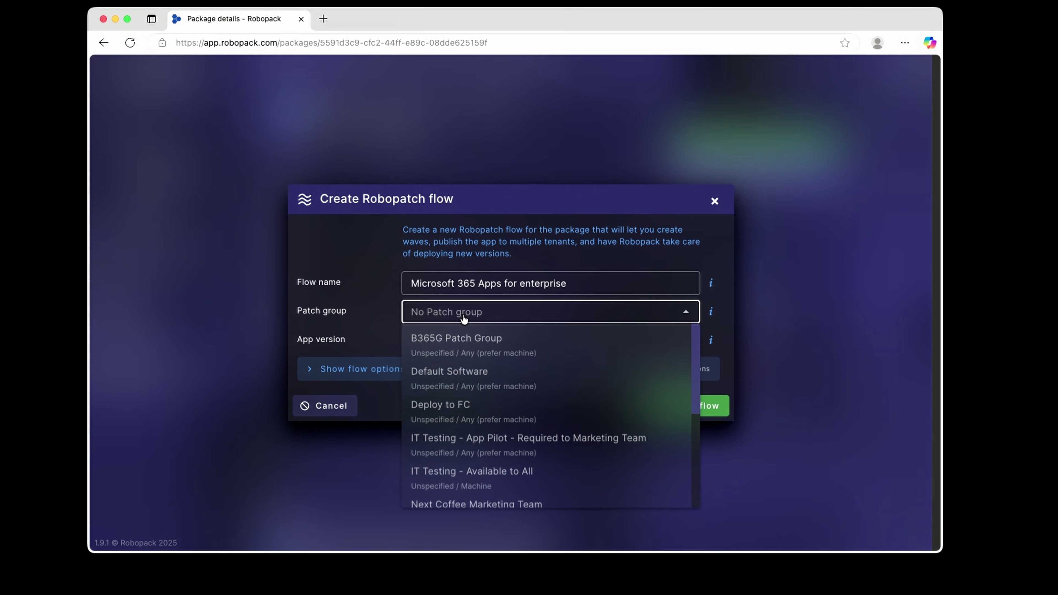
left_click(525, 348)
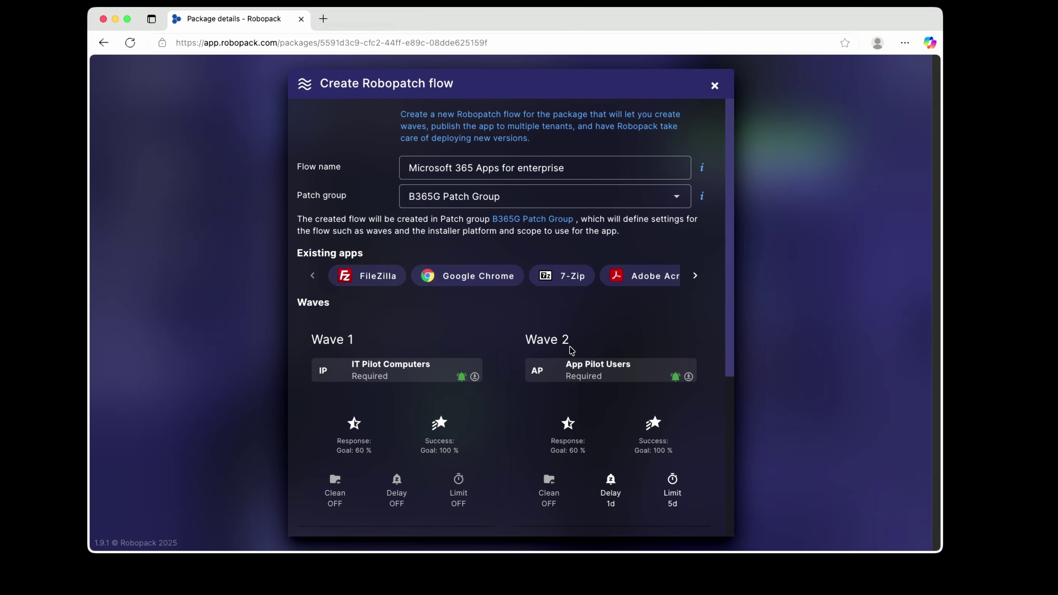
scroll(575, 388, "down", 5)
scroll(381, 266, "up", 3)
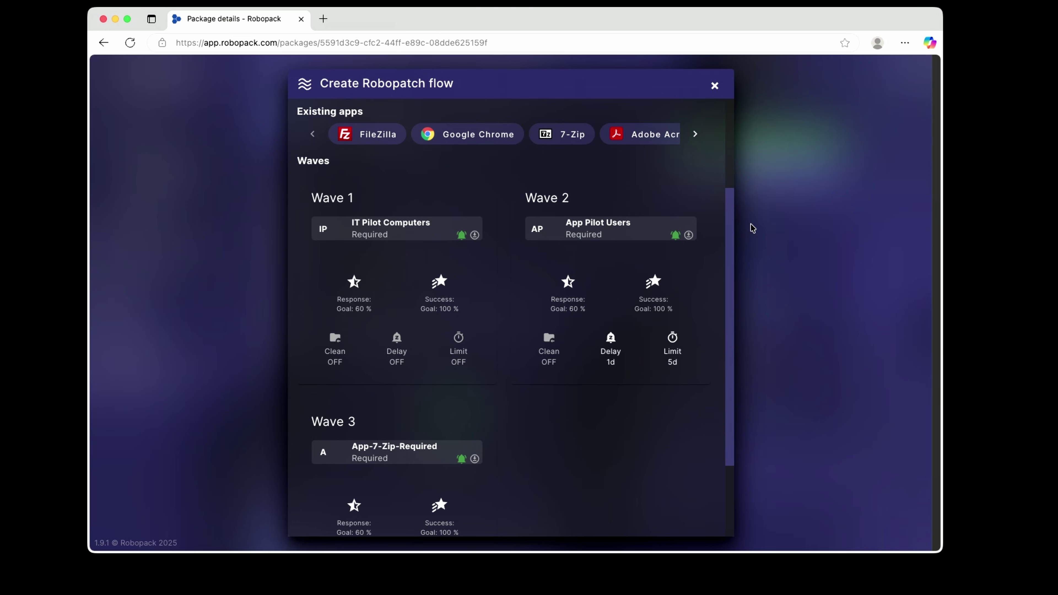
left_click(715, 86)
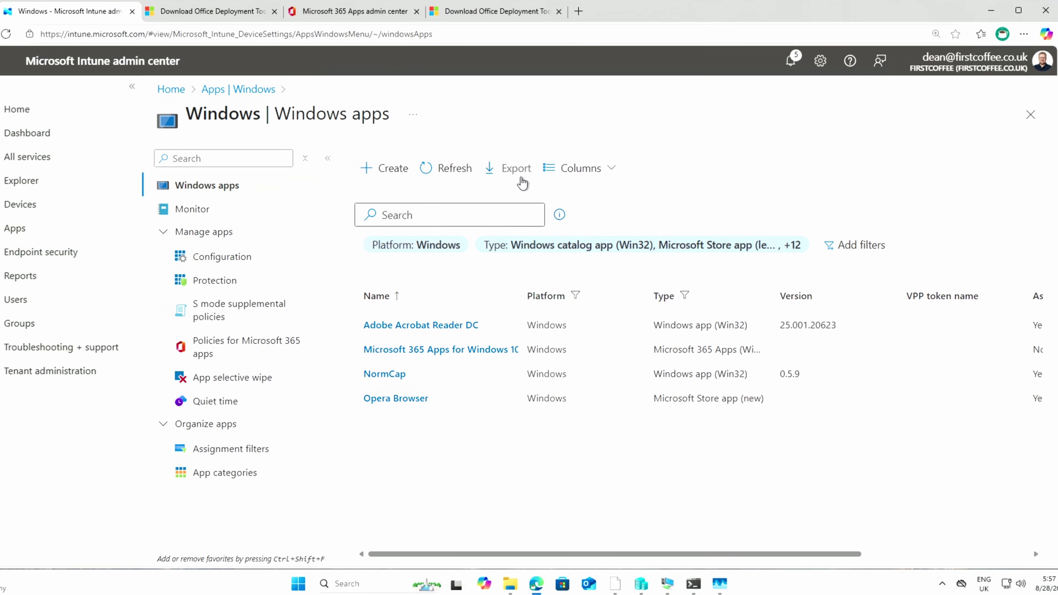
Step: Refresh the Windows apps list and widen the Name and Type columns
left_click(471, 174)
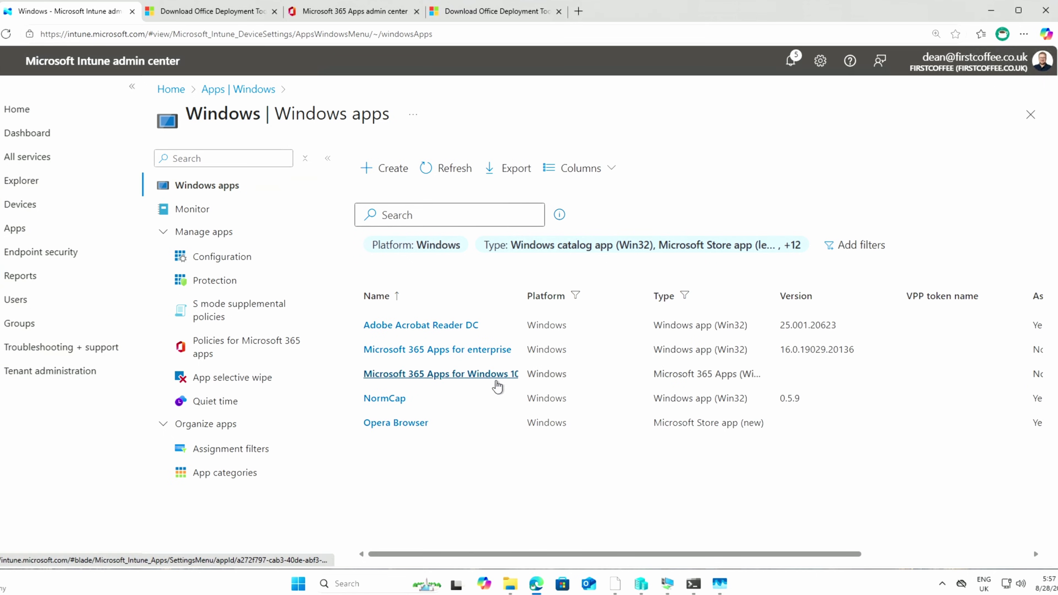
left_click_drag(522, 295, 580, 293)
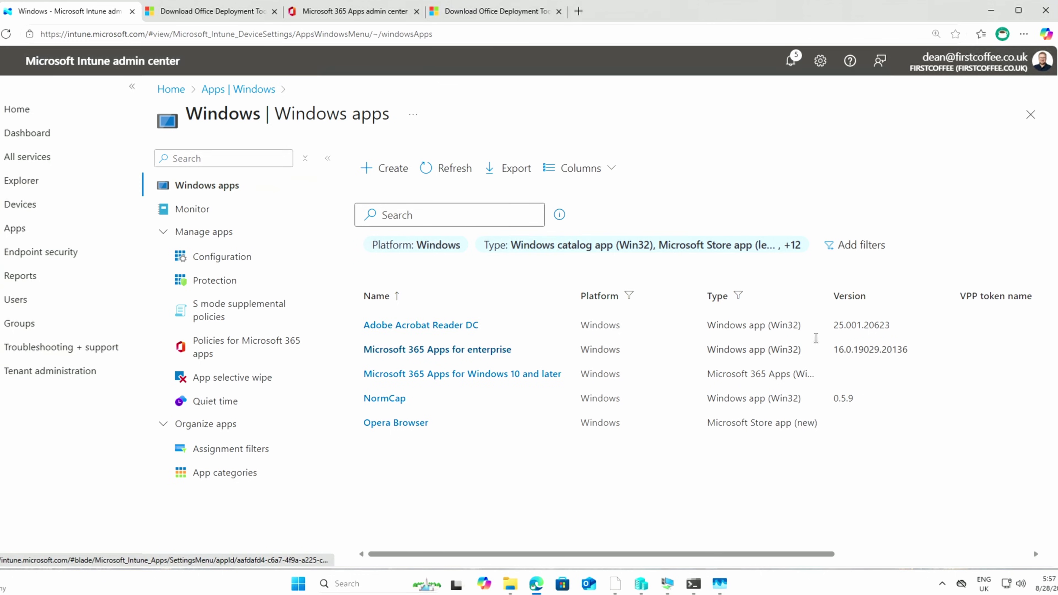
left_click_drag(823, 297, 915, 297)
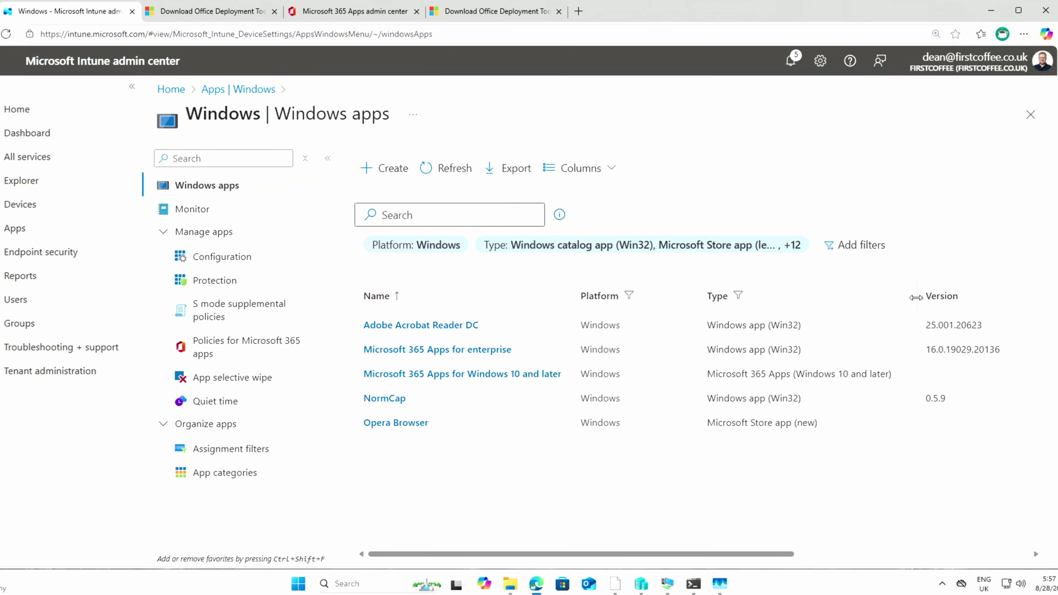
Step: Open the imported Microsoft 365 Apps for enterprise app's Properties and check its Invoke-AppDeployToolkit.exe install command
left_click(491, 350)
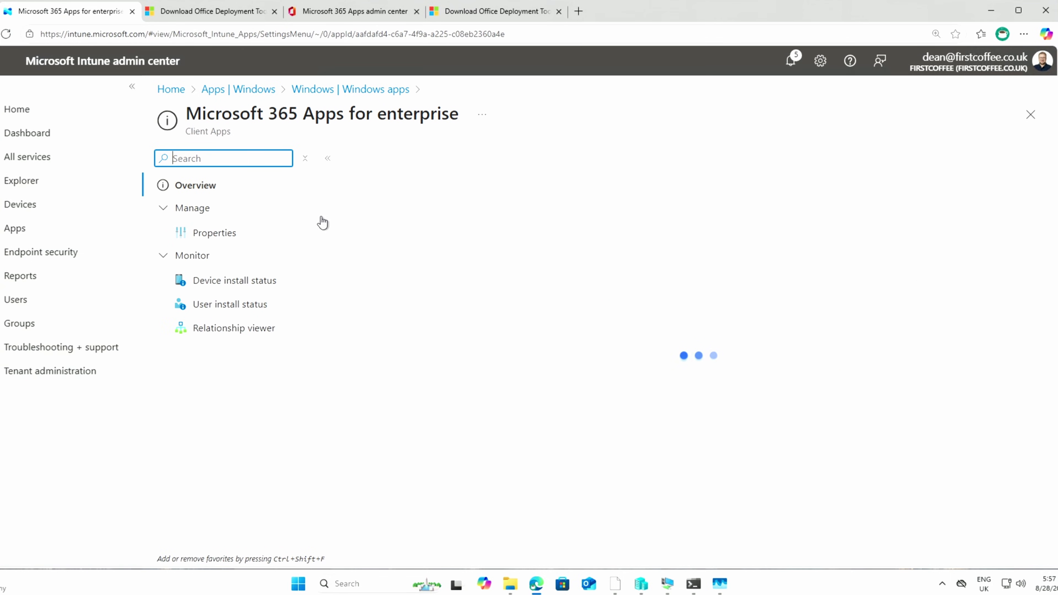
left_click(251, 235)
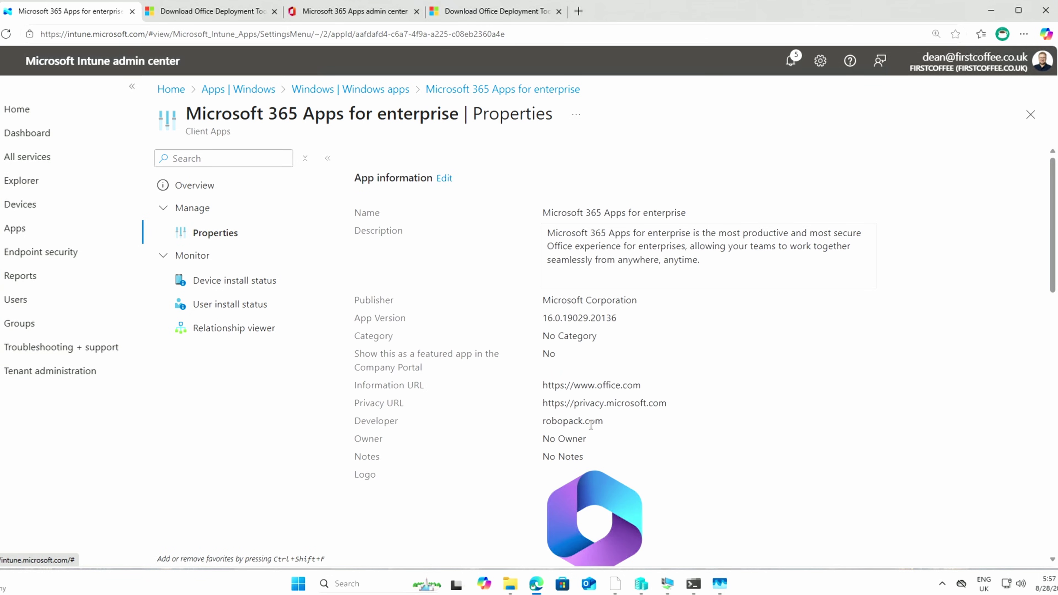
scroll(590, 424, "down", 8)
left_click_drag(668, 287, 542, 287)
left_click(661, 307)
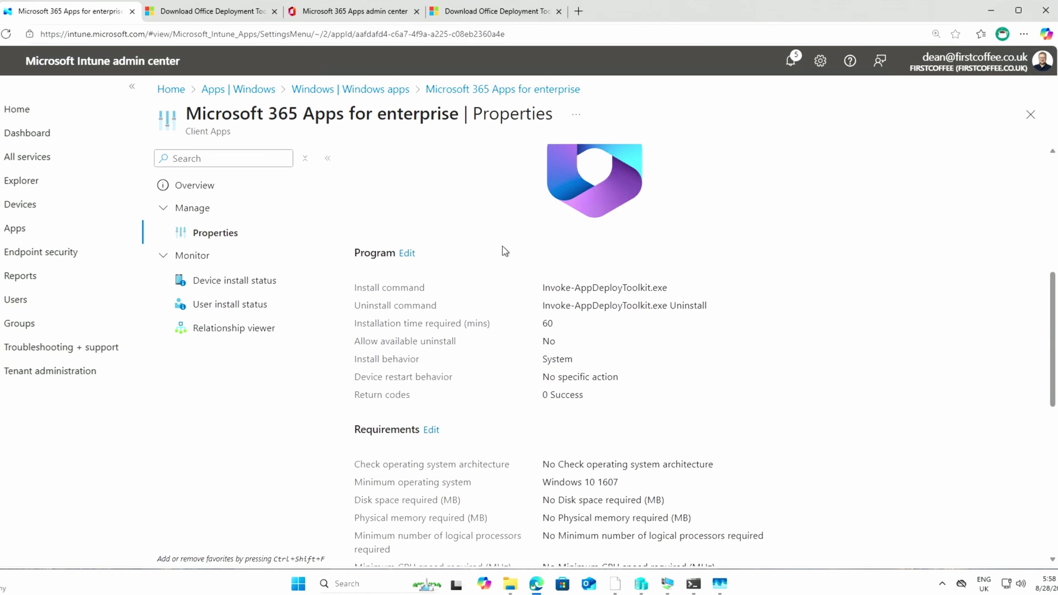
Step: Review the O365ProPlusRetail registry detection rule and the Dependencies section
scroll(594, 339, "down", 4)
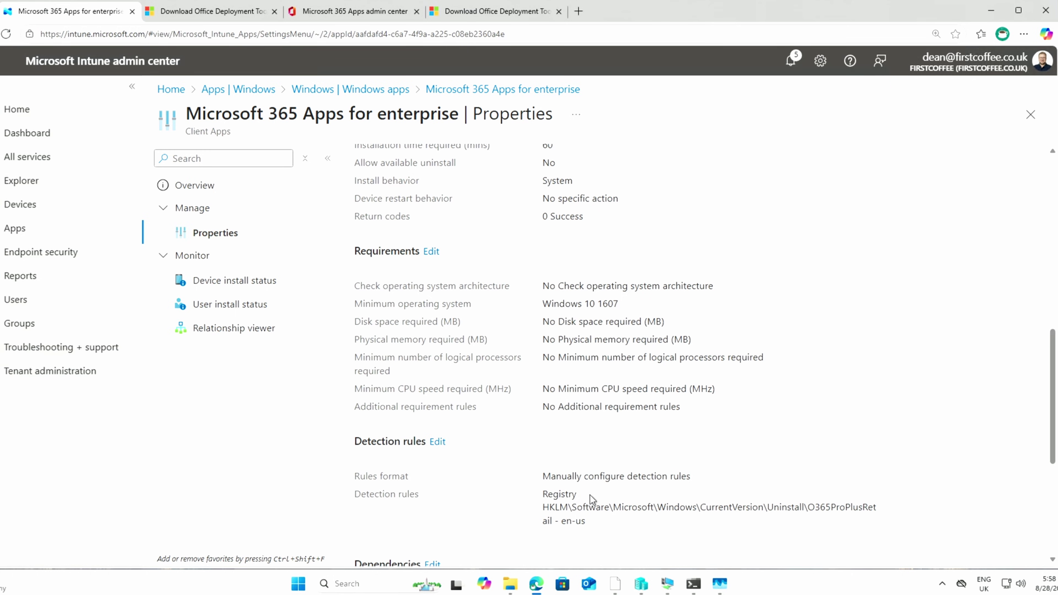
left_click_drag(588, 520, 542, 504)
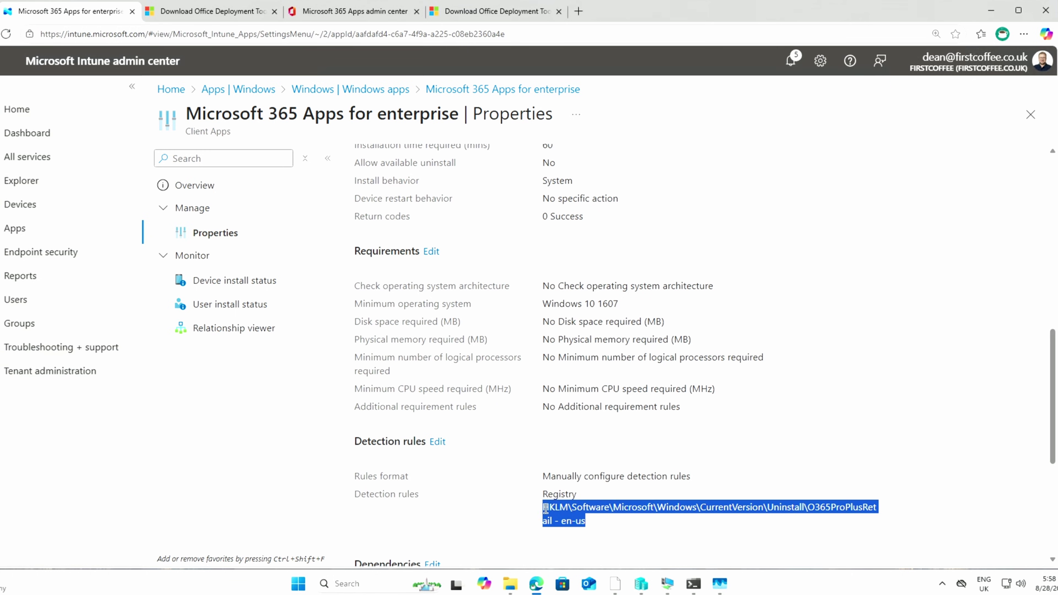
left_click(575, 519)
scroll(593, 537, "down", 3)
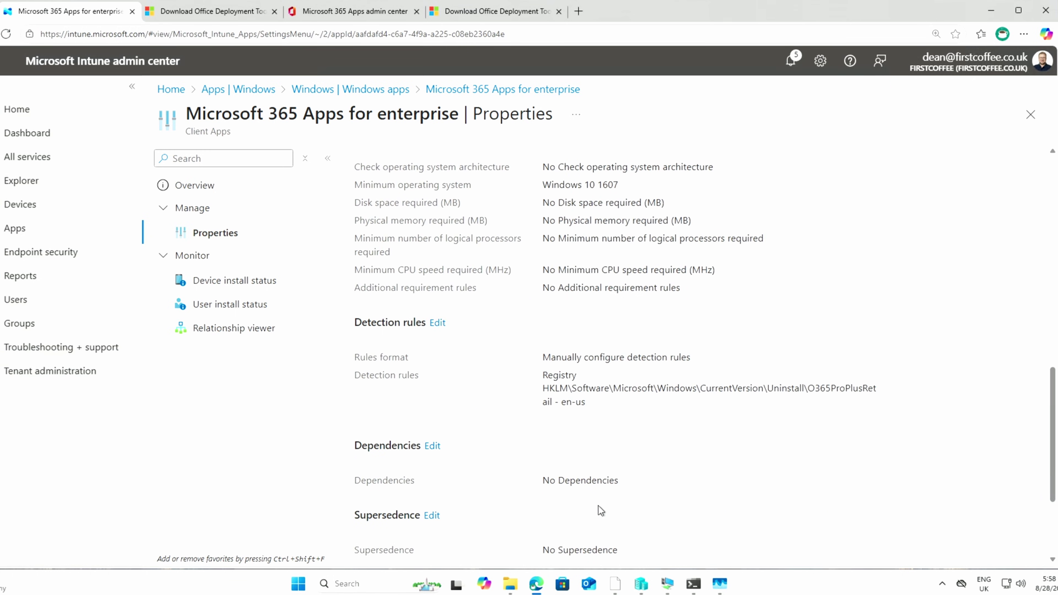